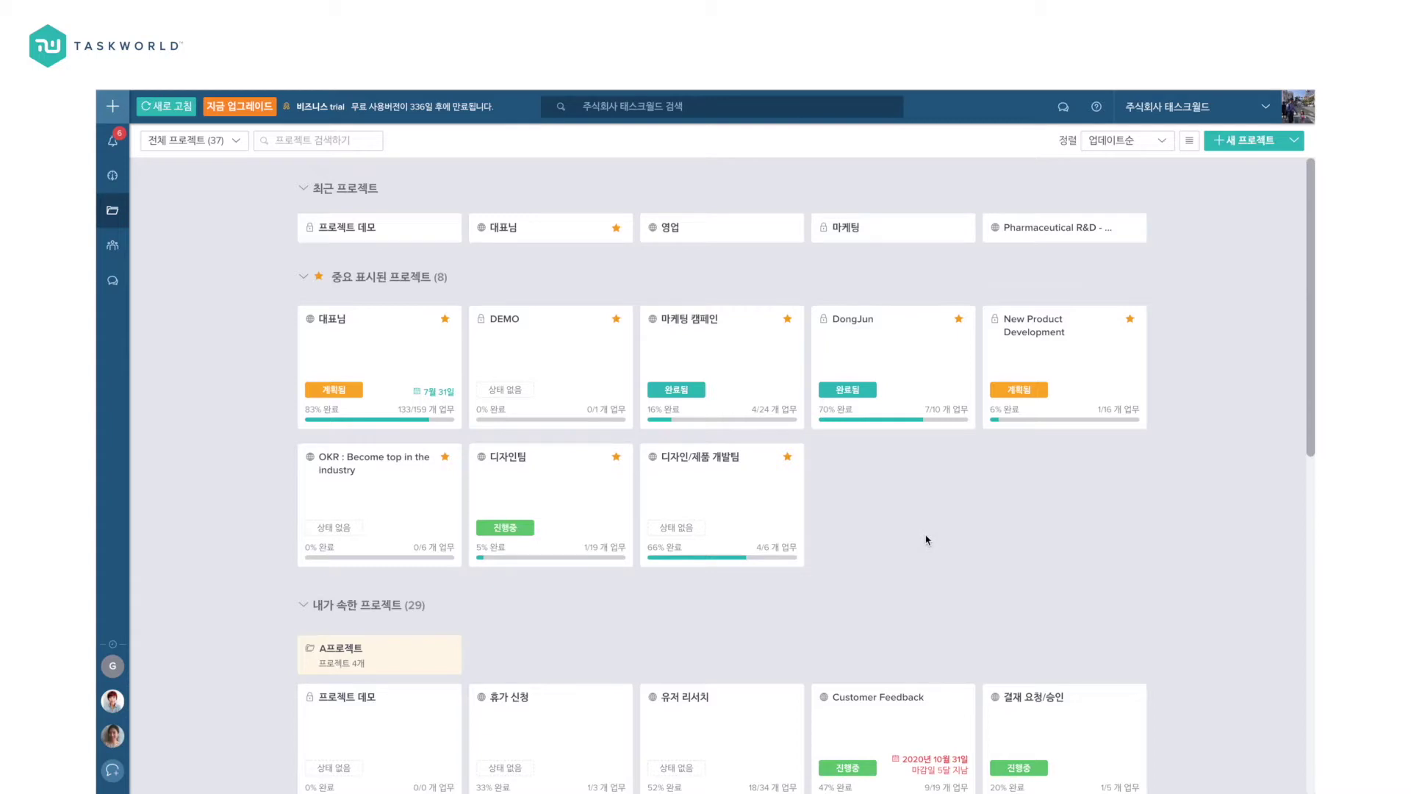
# Step: Review the 팀원 and 게스트 invitation types and the 팀원 invitation form for workspace members
pyautogui.click(114, 249)
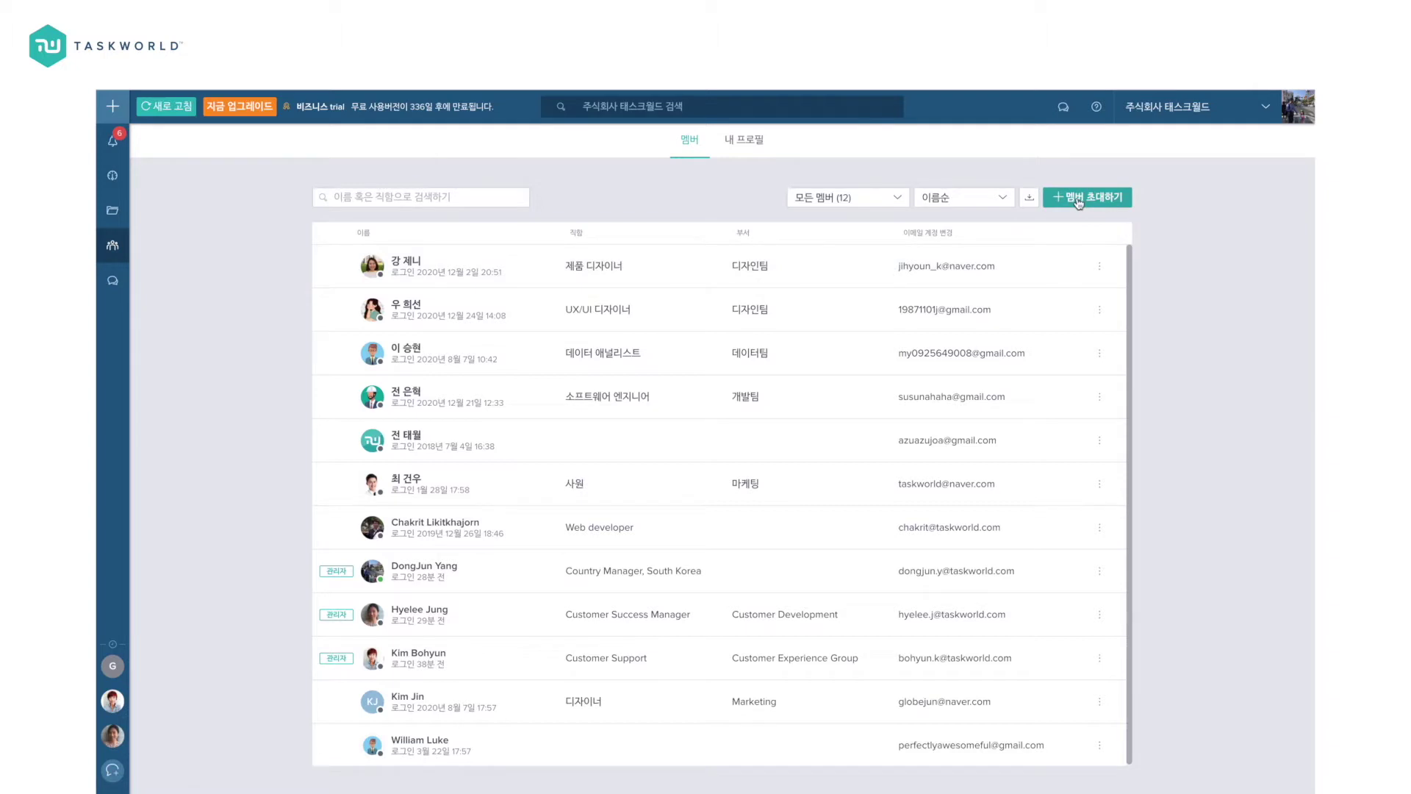
pyautogui.click(1078, 202)
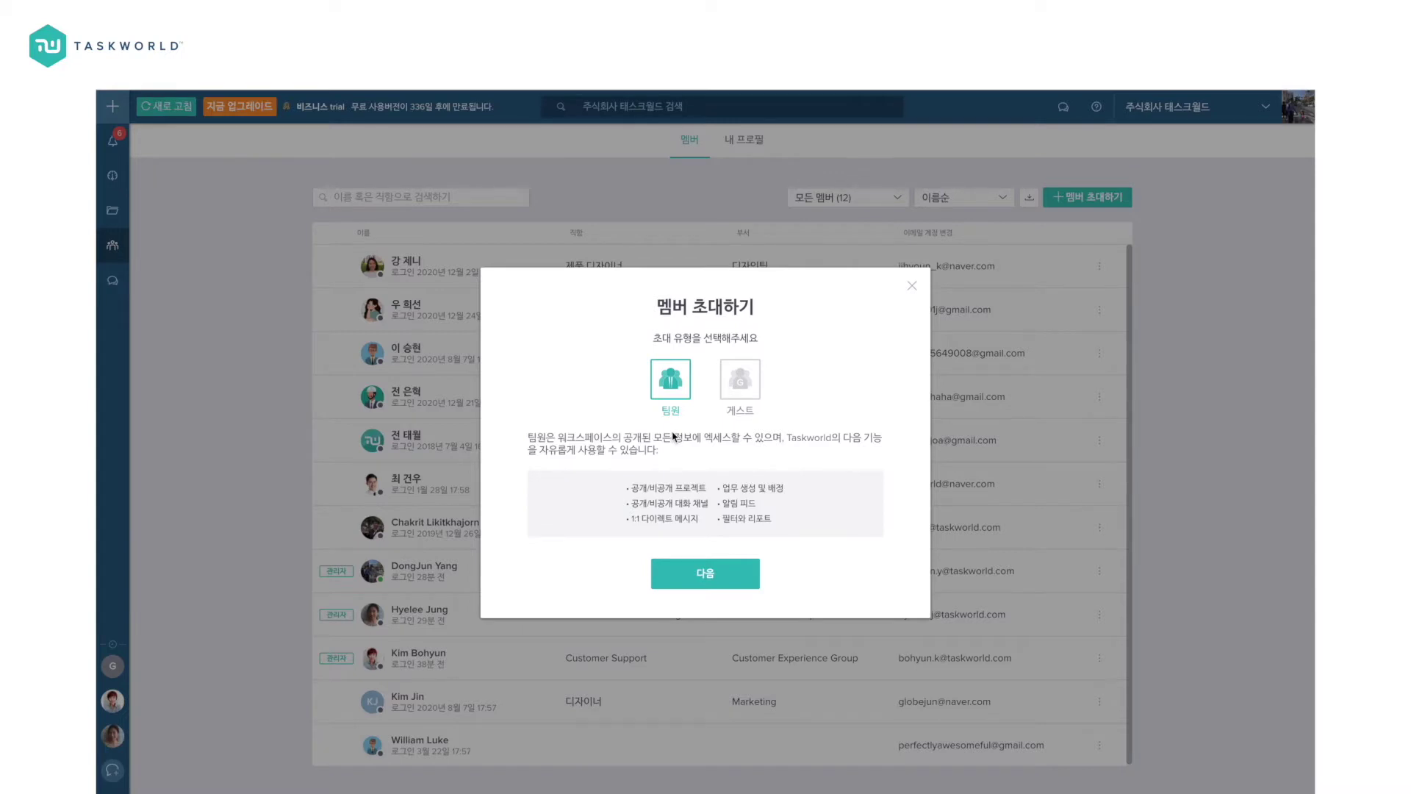
pyautogui.click(740, 405)
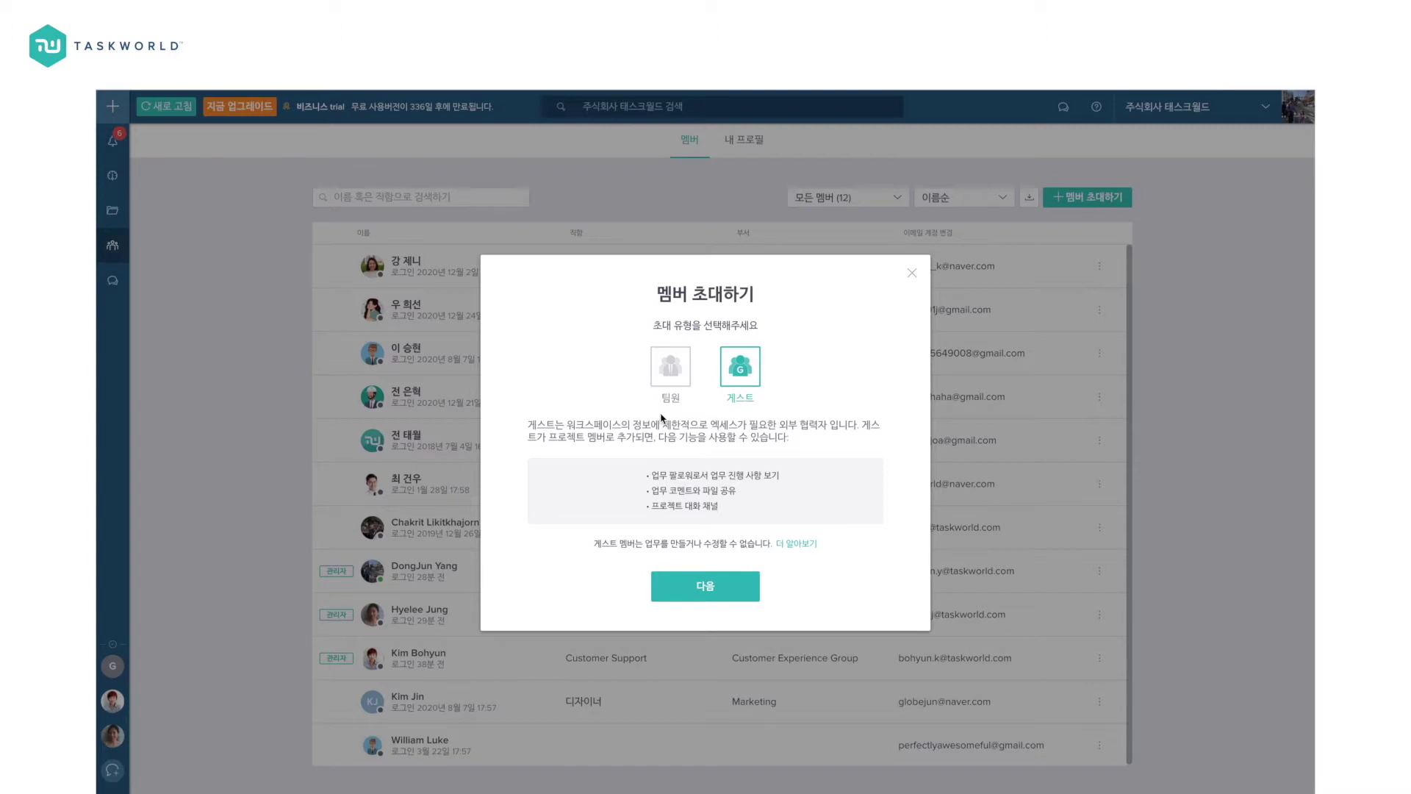
pyautogui.click(670, 367)
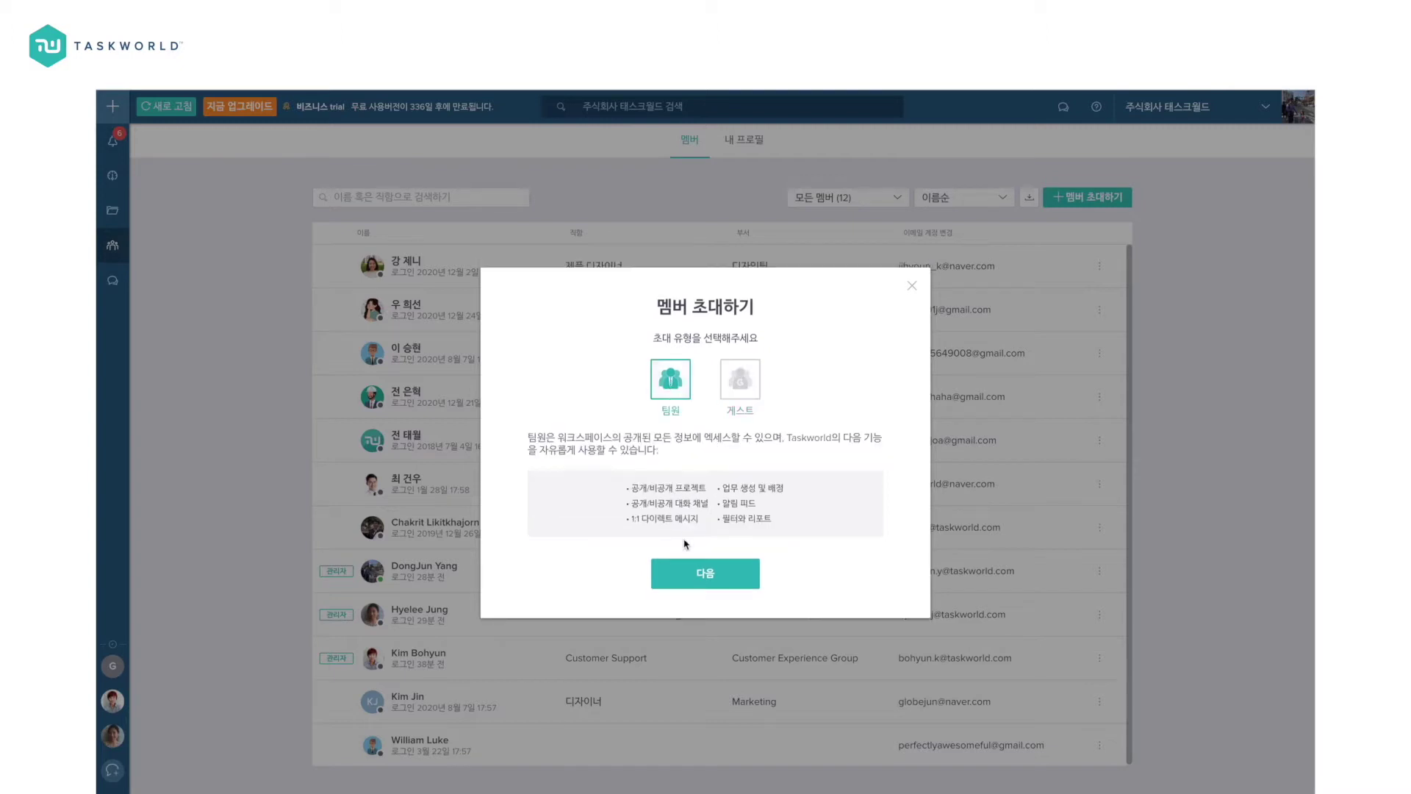
pyautogui.click(693, 580)
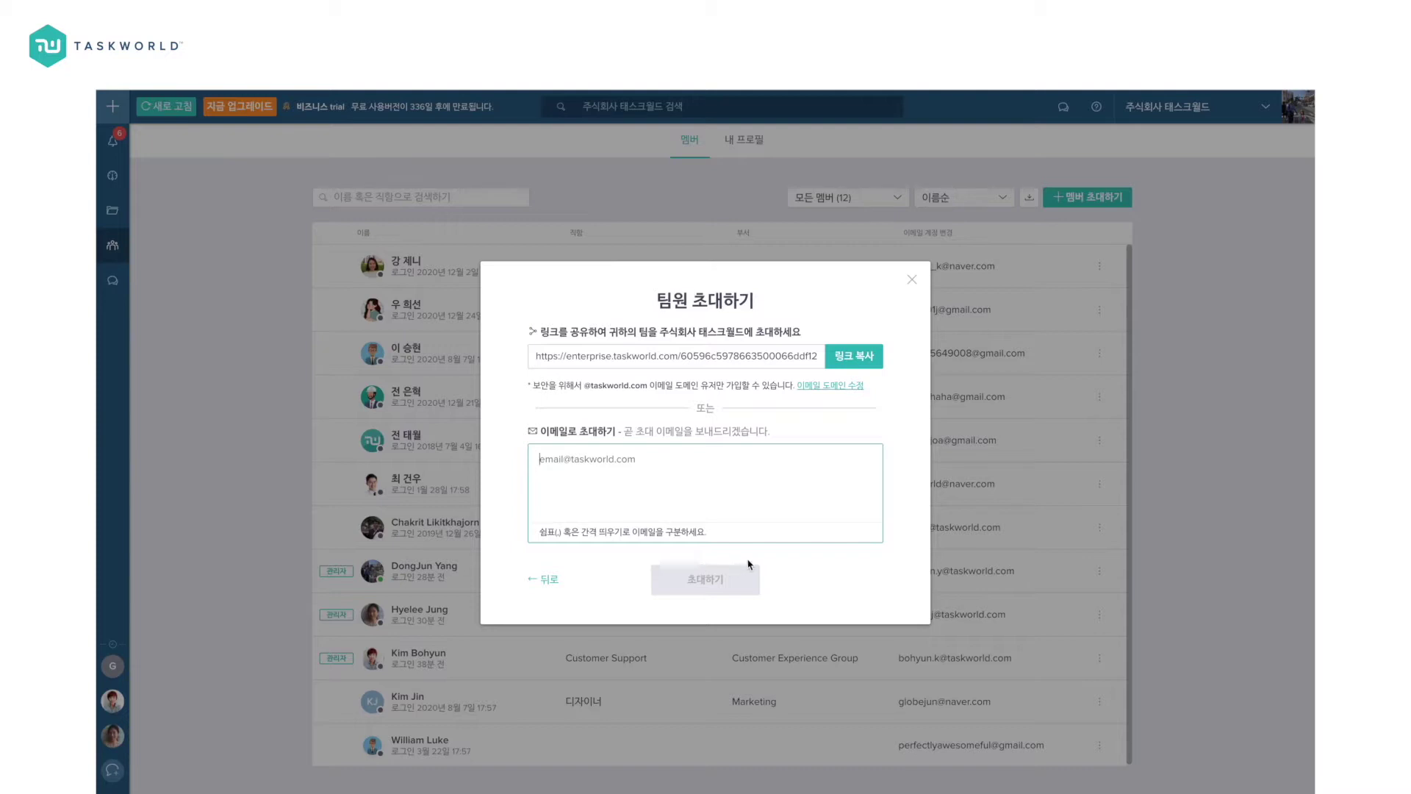
pyautogui.click(913, 280)
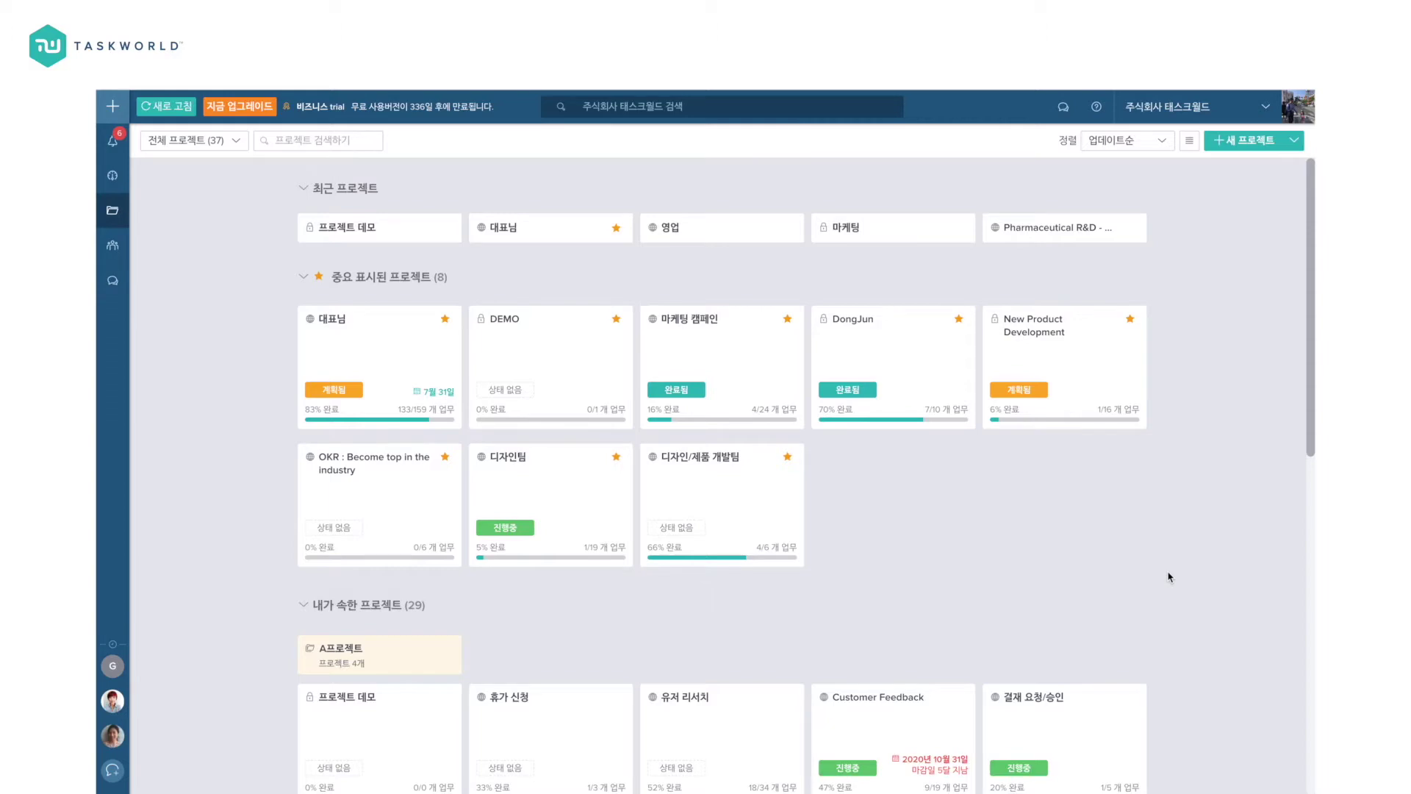
# Step: Start a new project titled 프로젝트 데모 with its visibility set to 비공개
pyautogui.scroll(-10, 1170, 577)
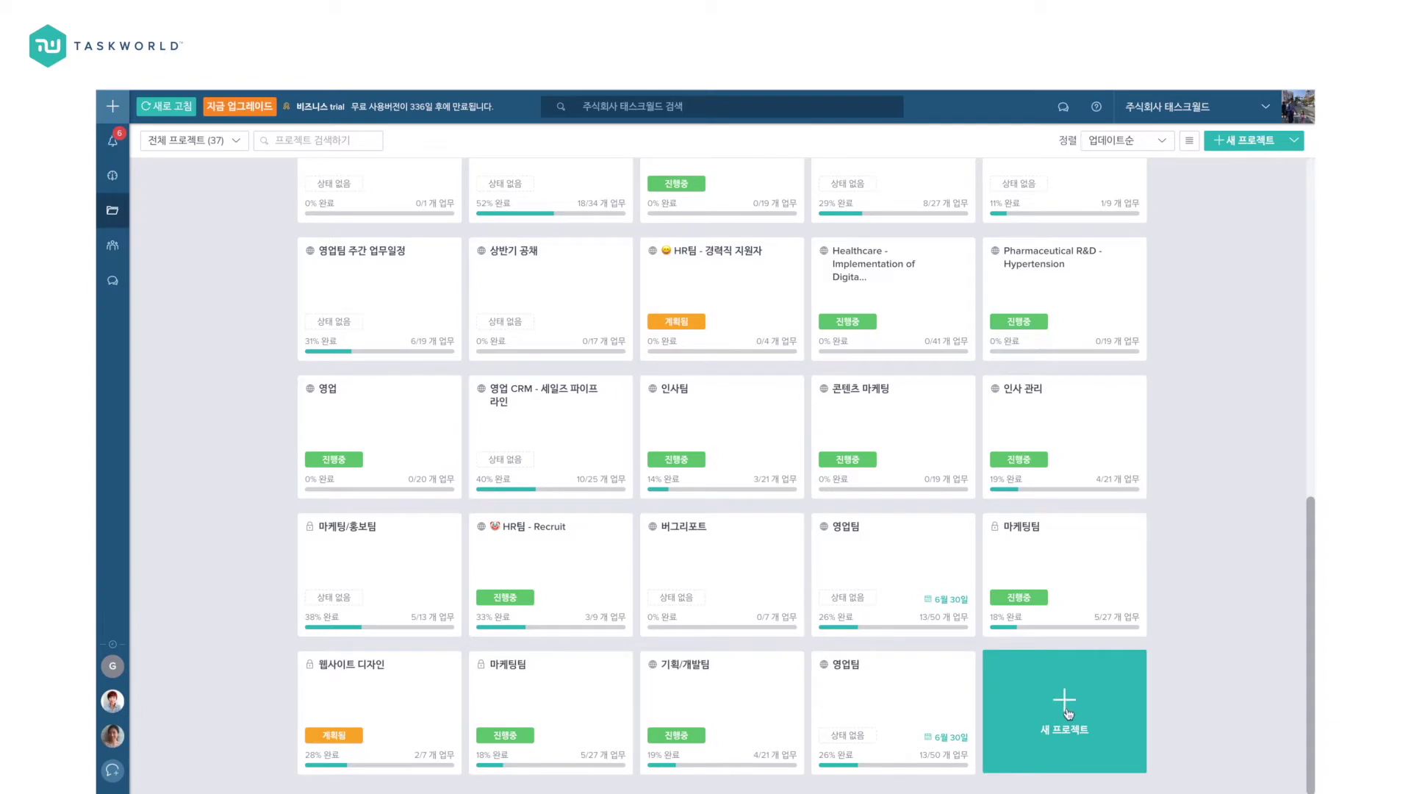
pyautogui.click(1065, 709)
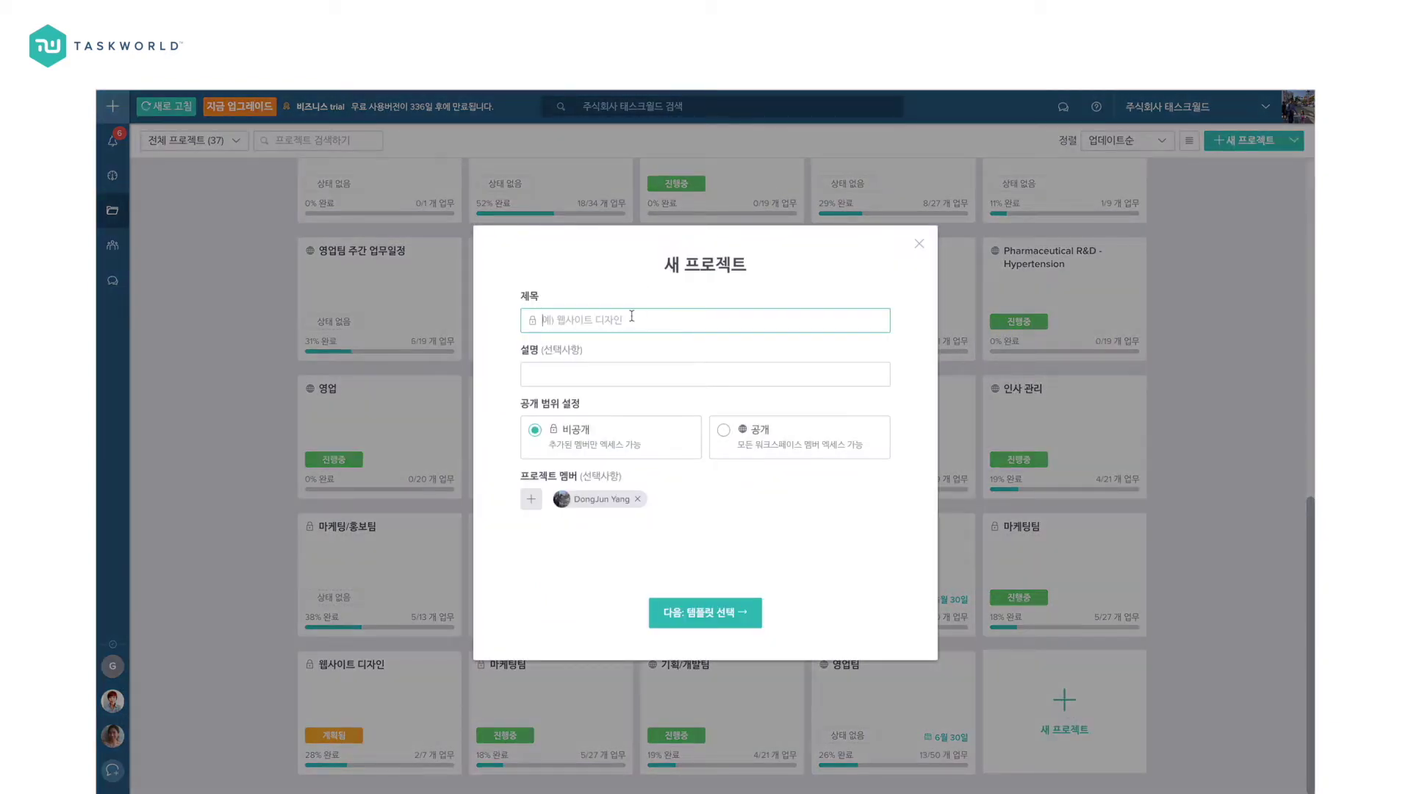
pyautogui.write('프로젝트 데모')
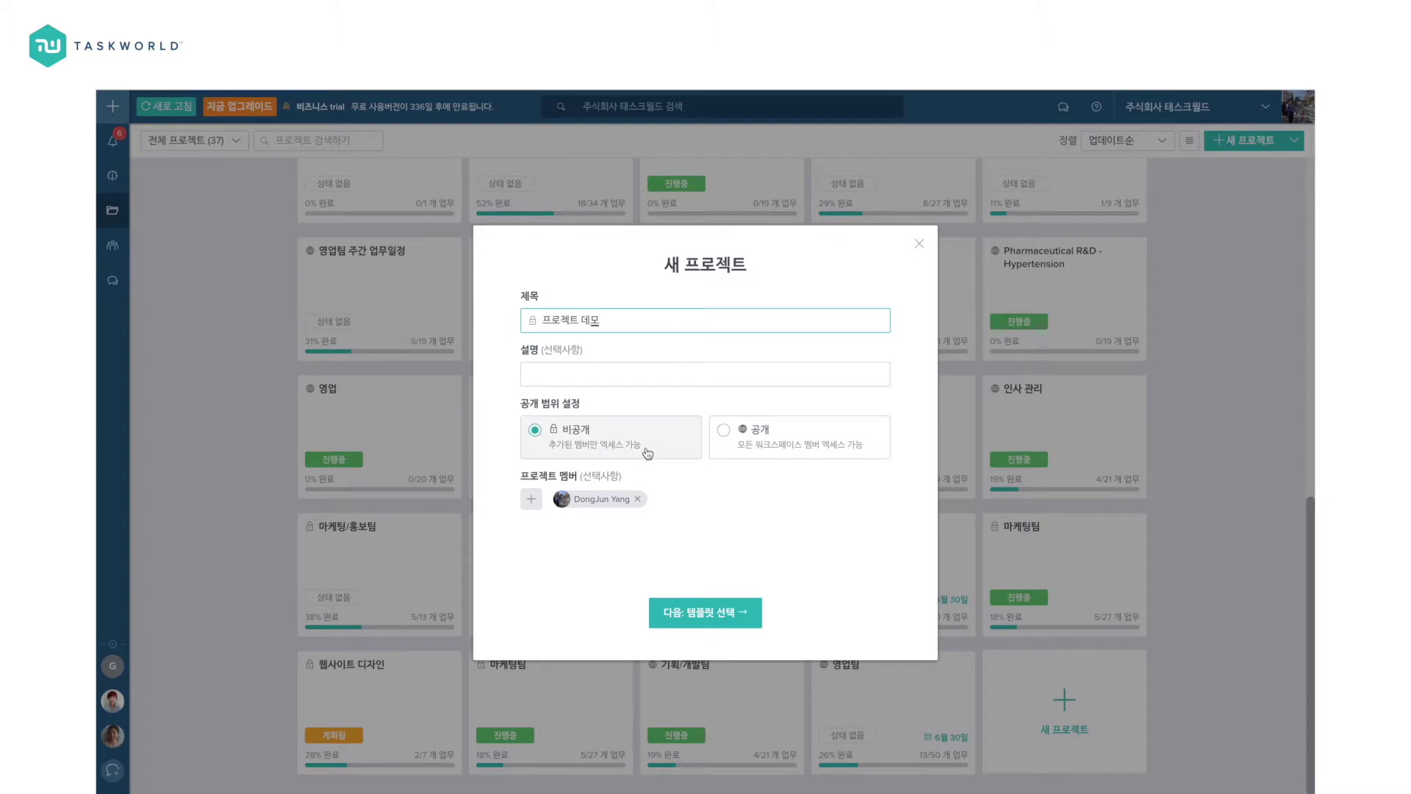
pyautogui.click(737, 446)
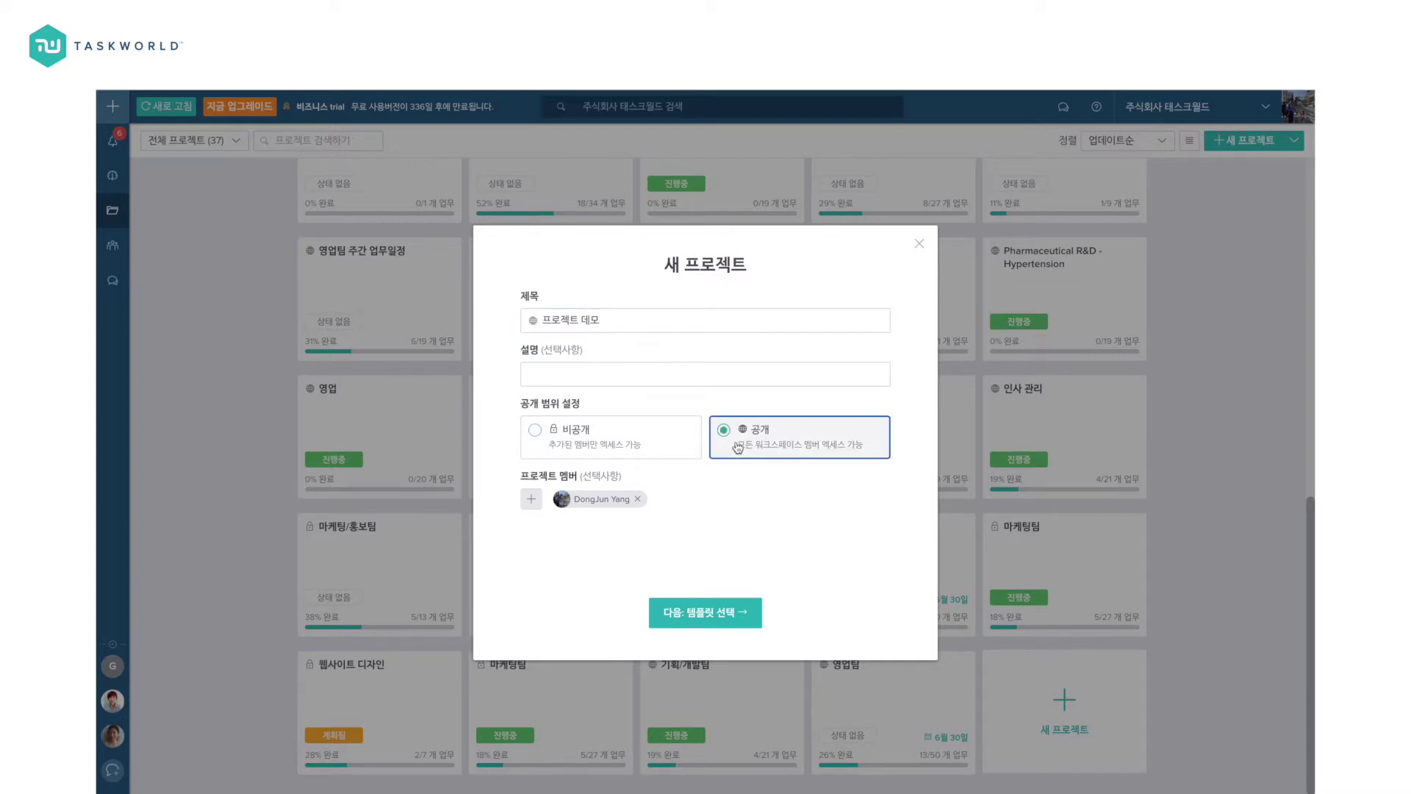
pyautogui.click(630, 445)
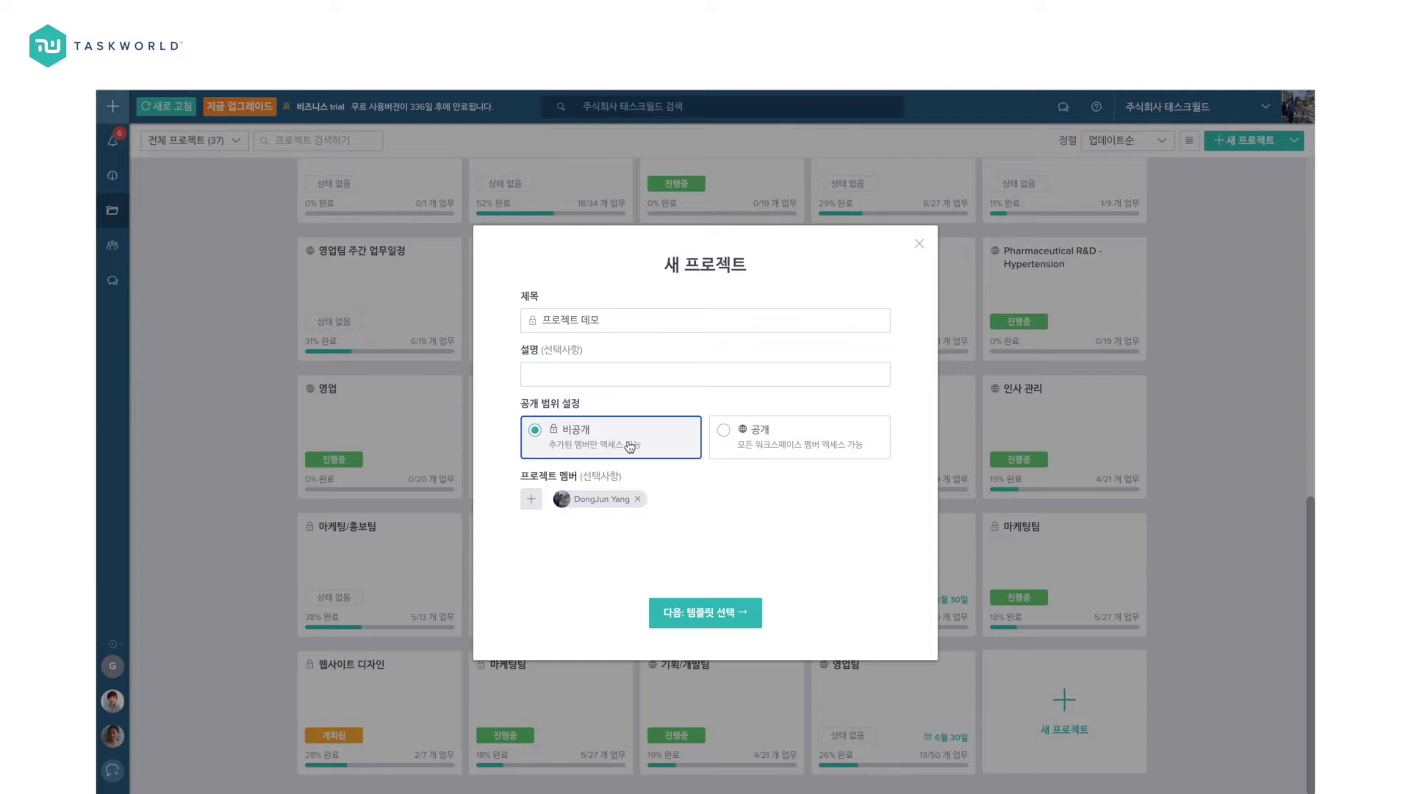
# Step: Add three more workspace members to the new project
pyautogui.click(531, 499)
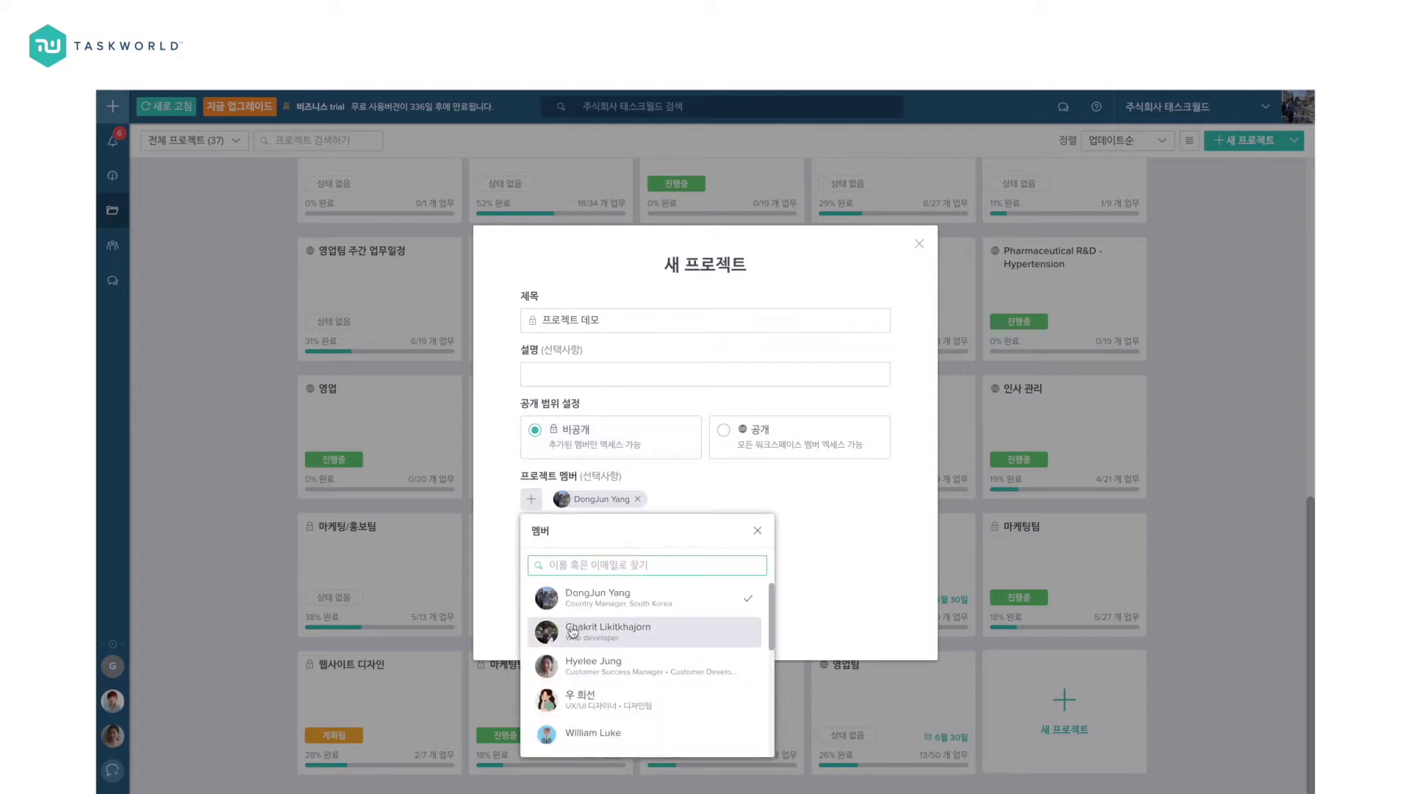
pyautogui.click(576, 665)
pyautogui.click(590, 704)
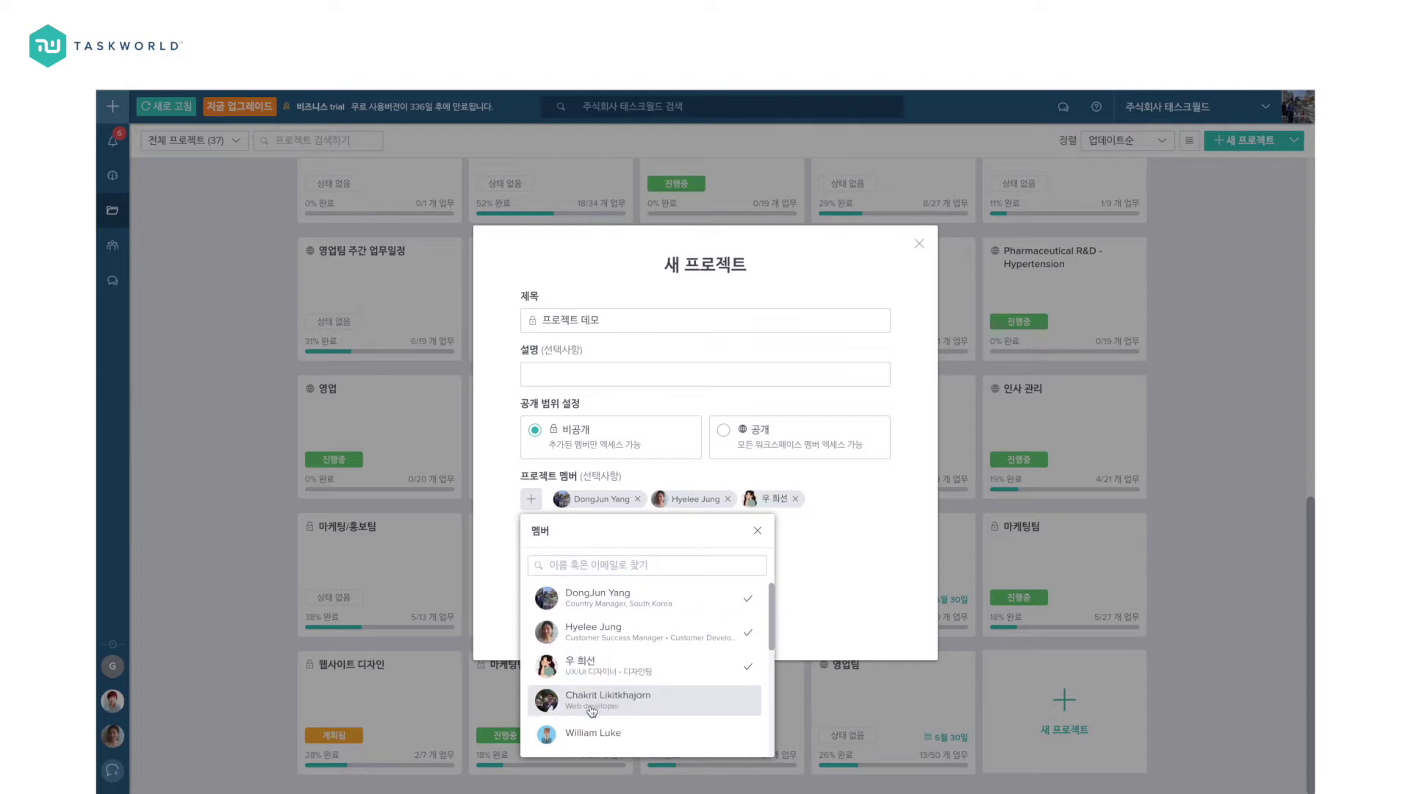
pyautogui.click(591, 733)
pyautogui.click(760, 532)
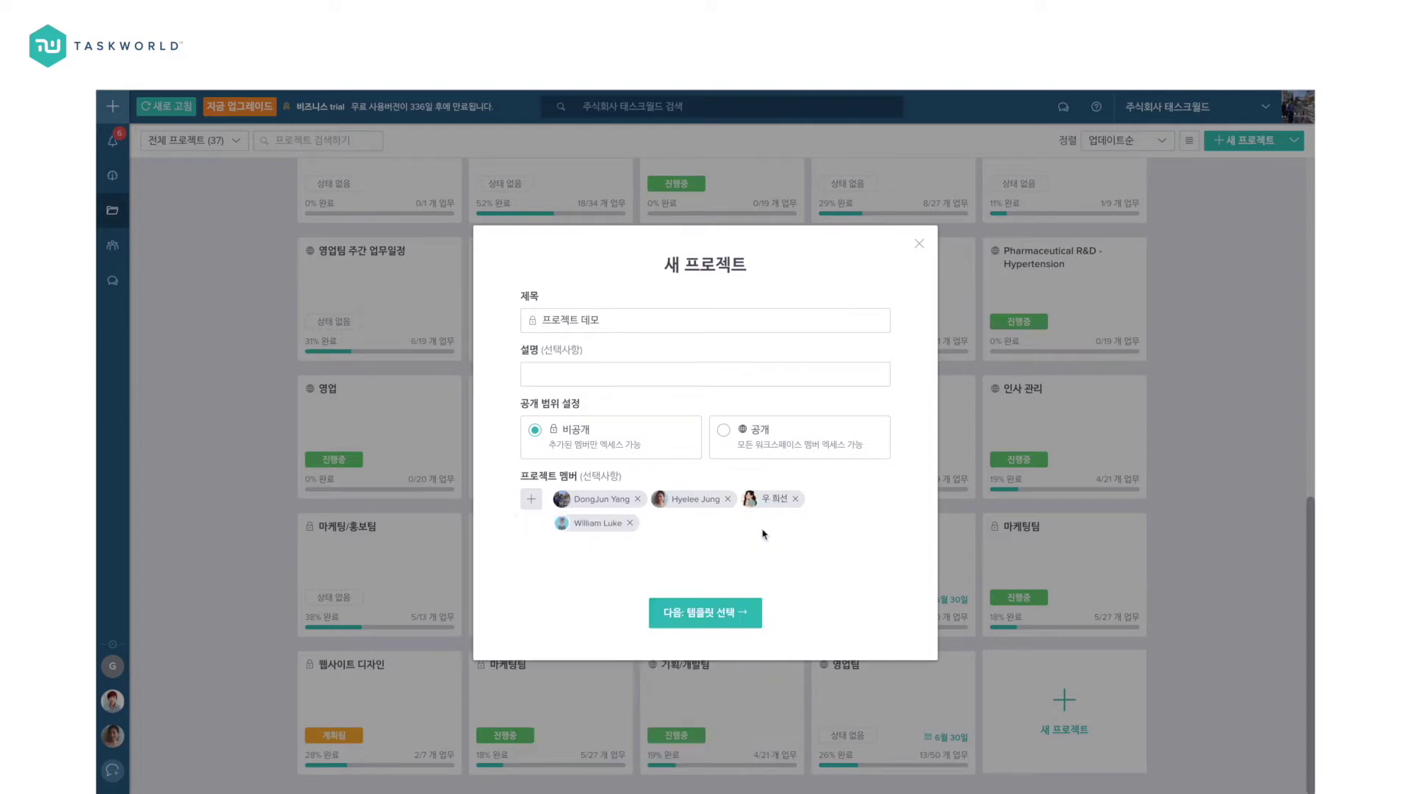
# Step: Compare the available project templates and create the project with the 칸반(Kanban) template
pyautogui.click(740, 607)
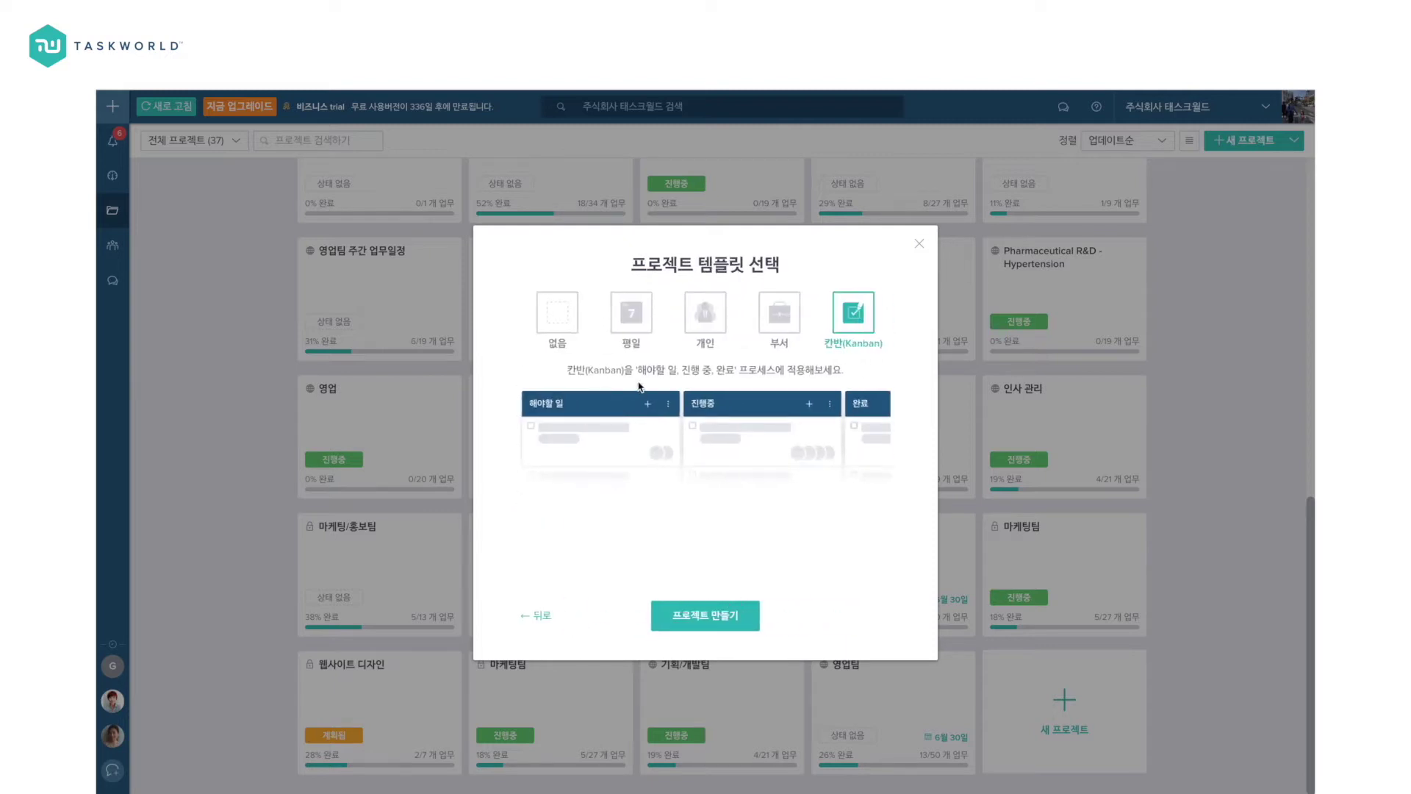
pyautogui.click(622, 343)
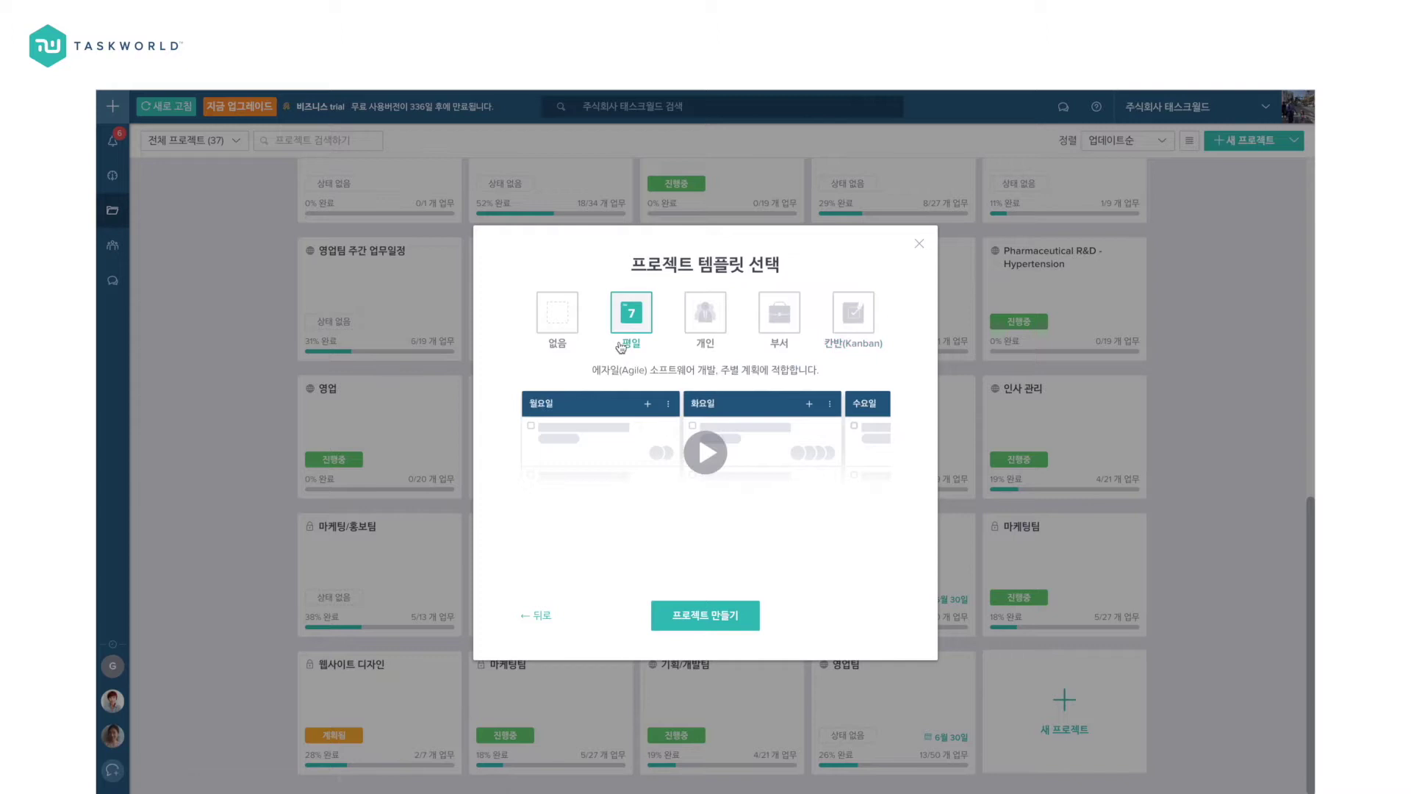
pyautogui.click(702, 332)
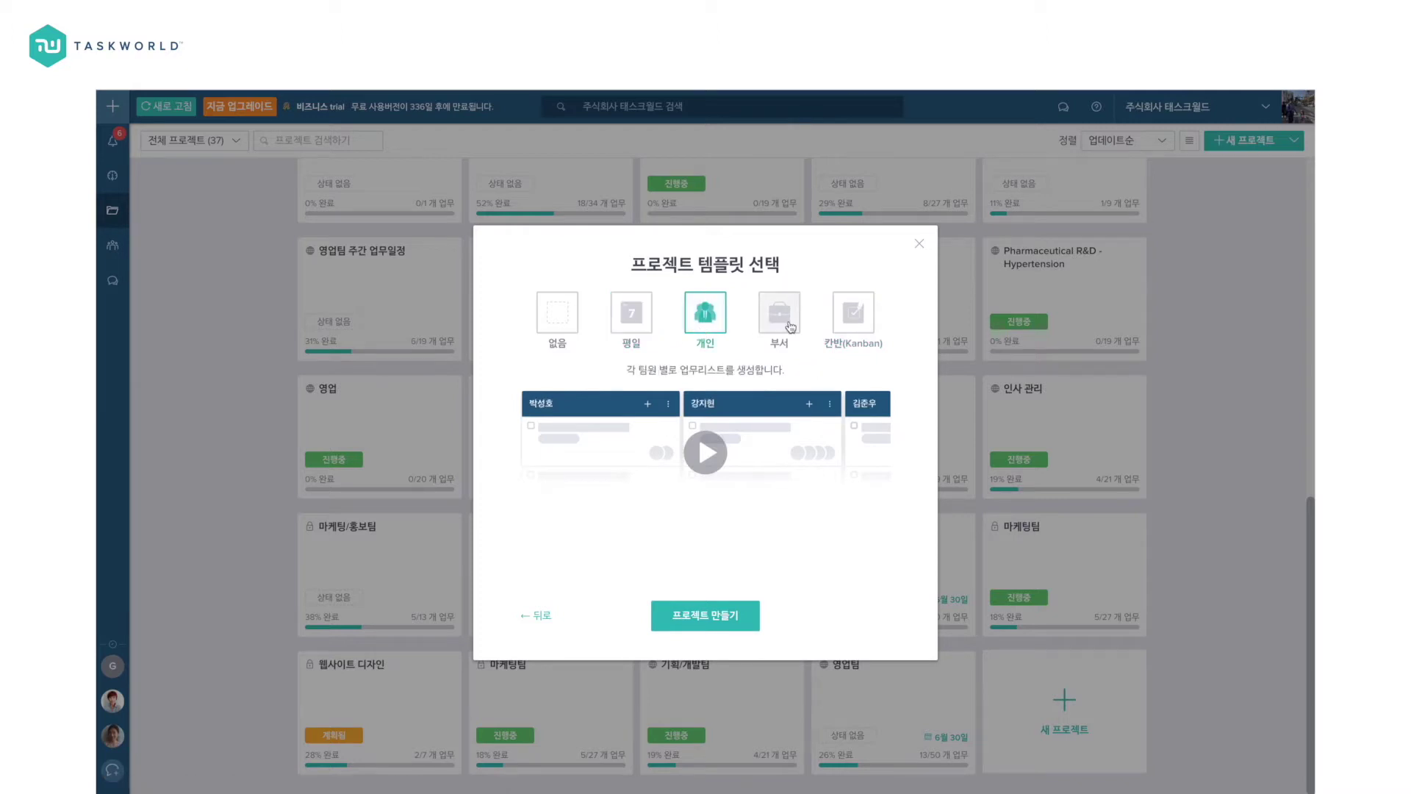
pyautogui.click(779, 315)
pyautogui.click(851, 322)
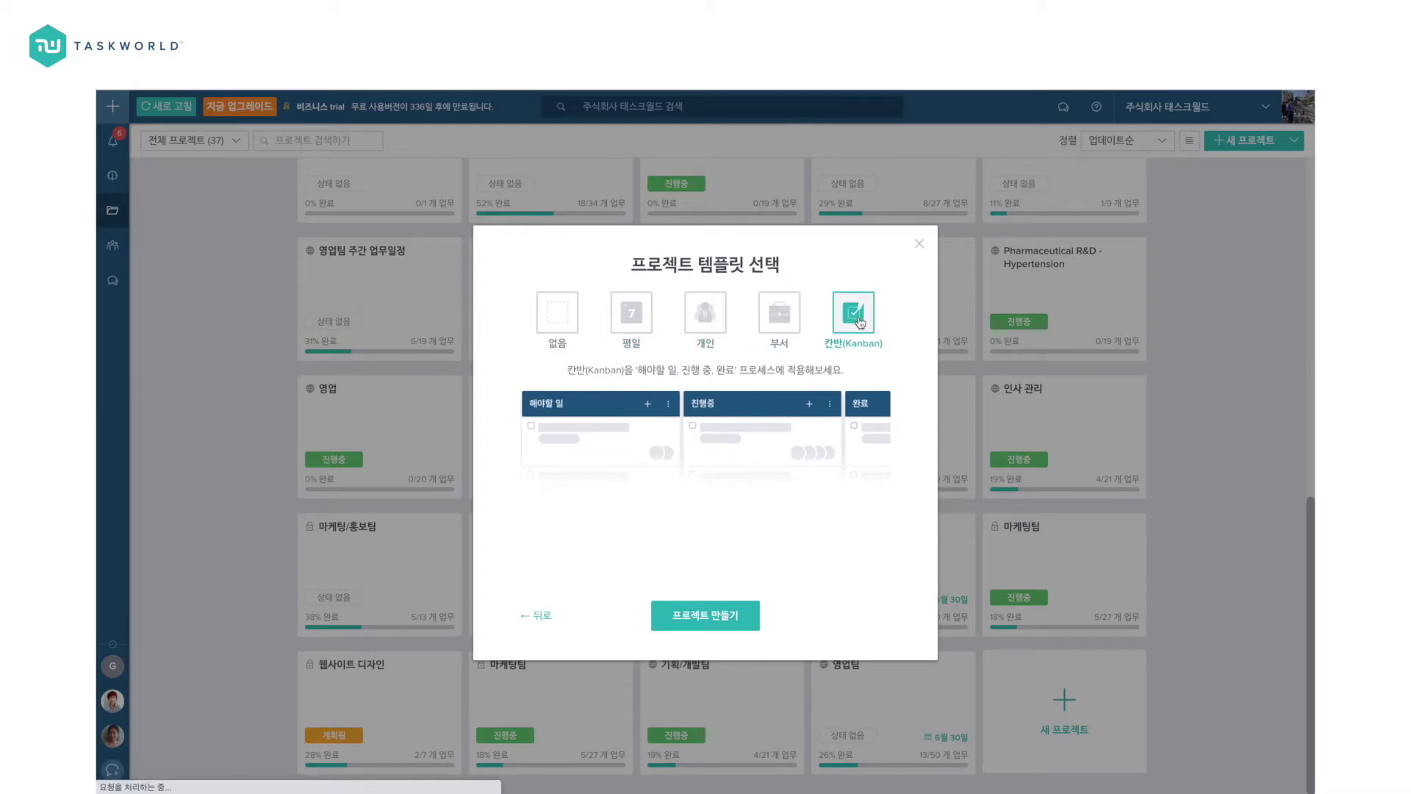
pyautogui.click(552, 317)
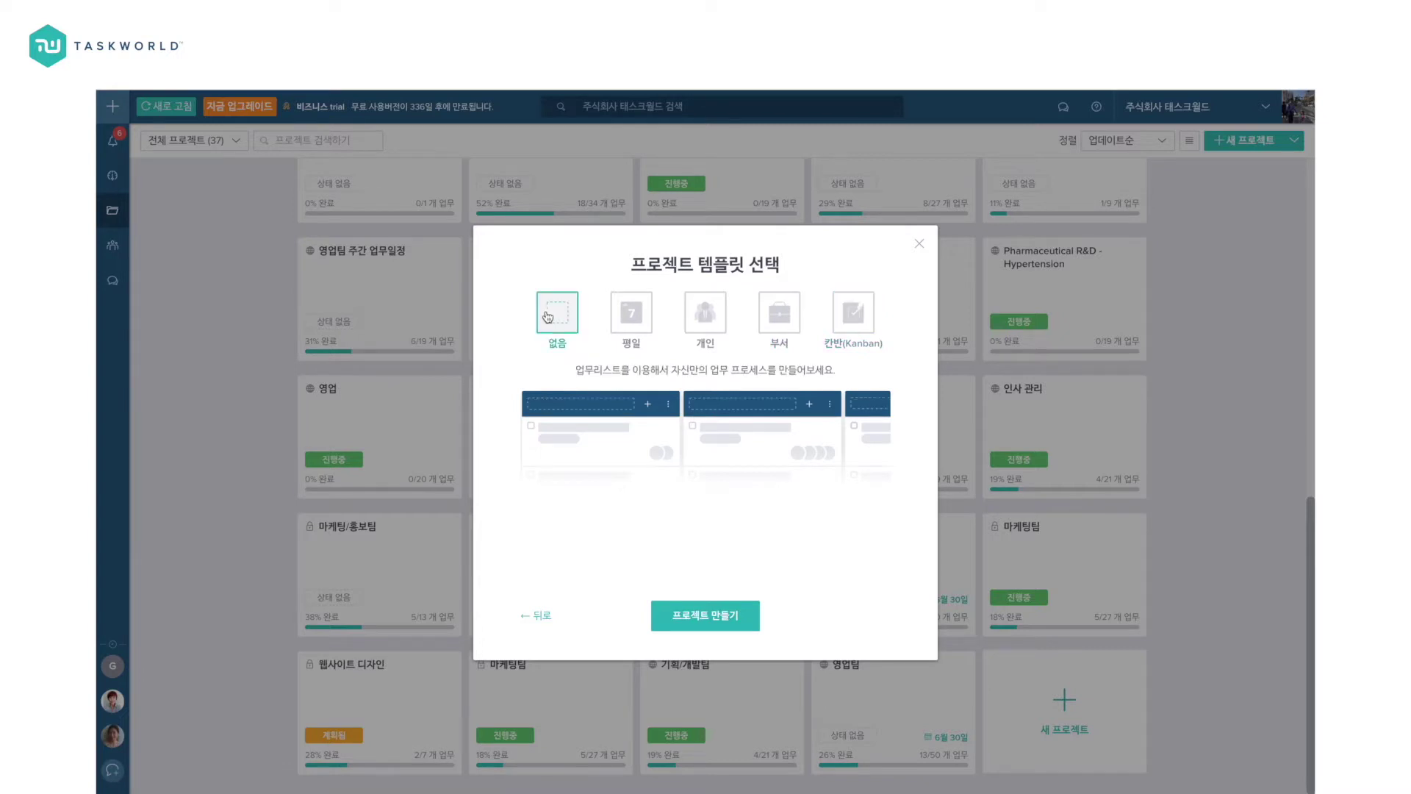
pyautogui.click(851, 314)
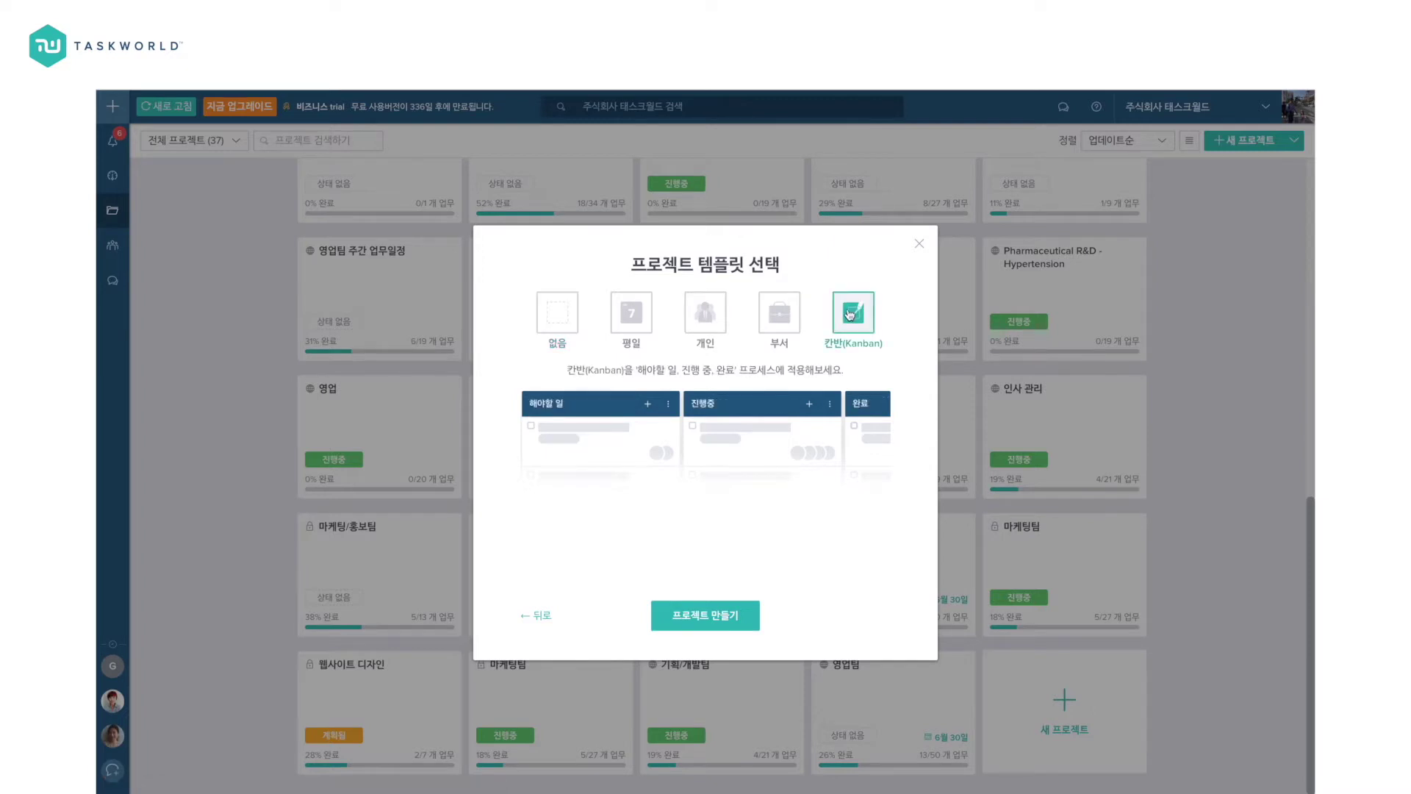
pyautogui.click(725, 621)
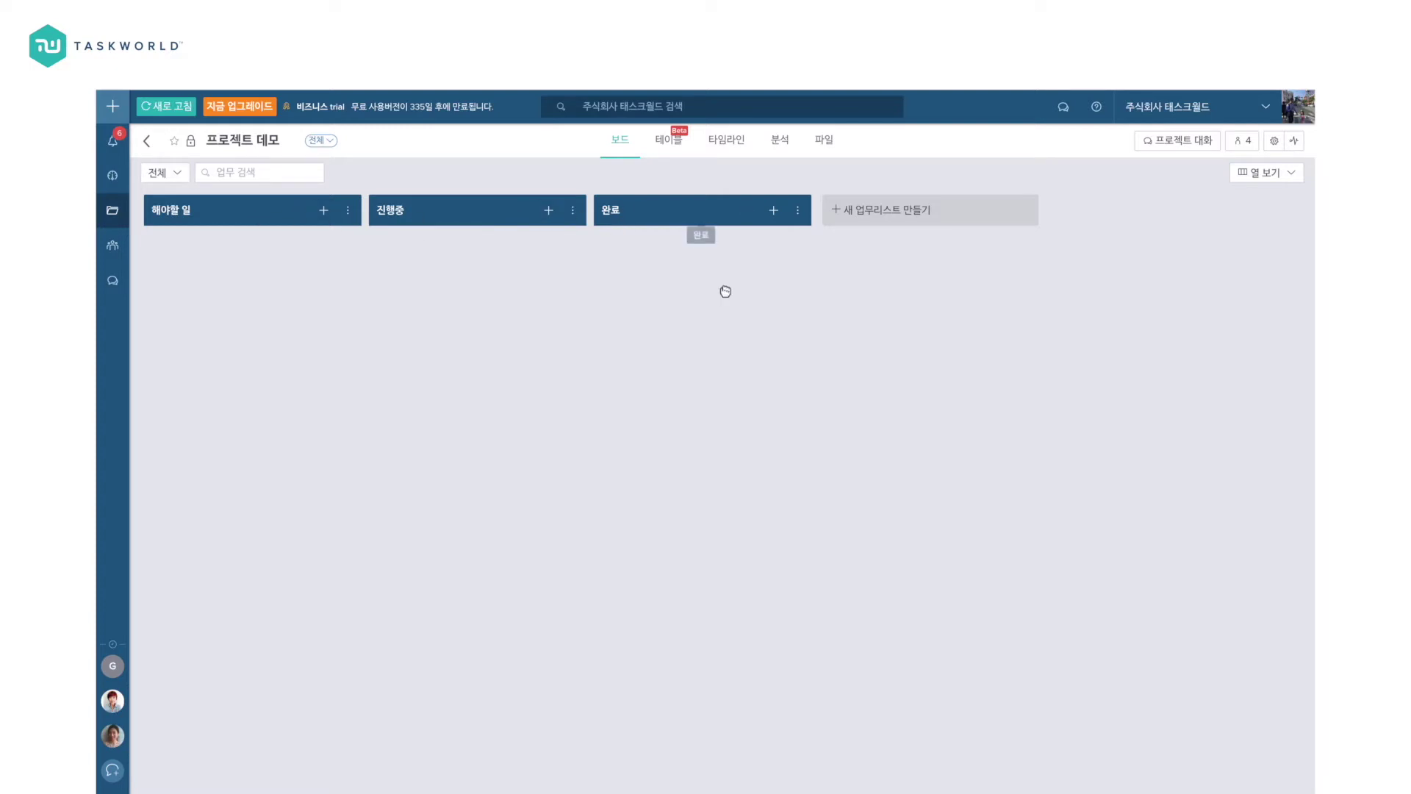
# Step: Rename the 완료 task list to 완료 및 보류
pyautogui.click(667, 215)
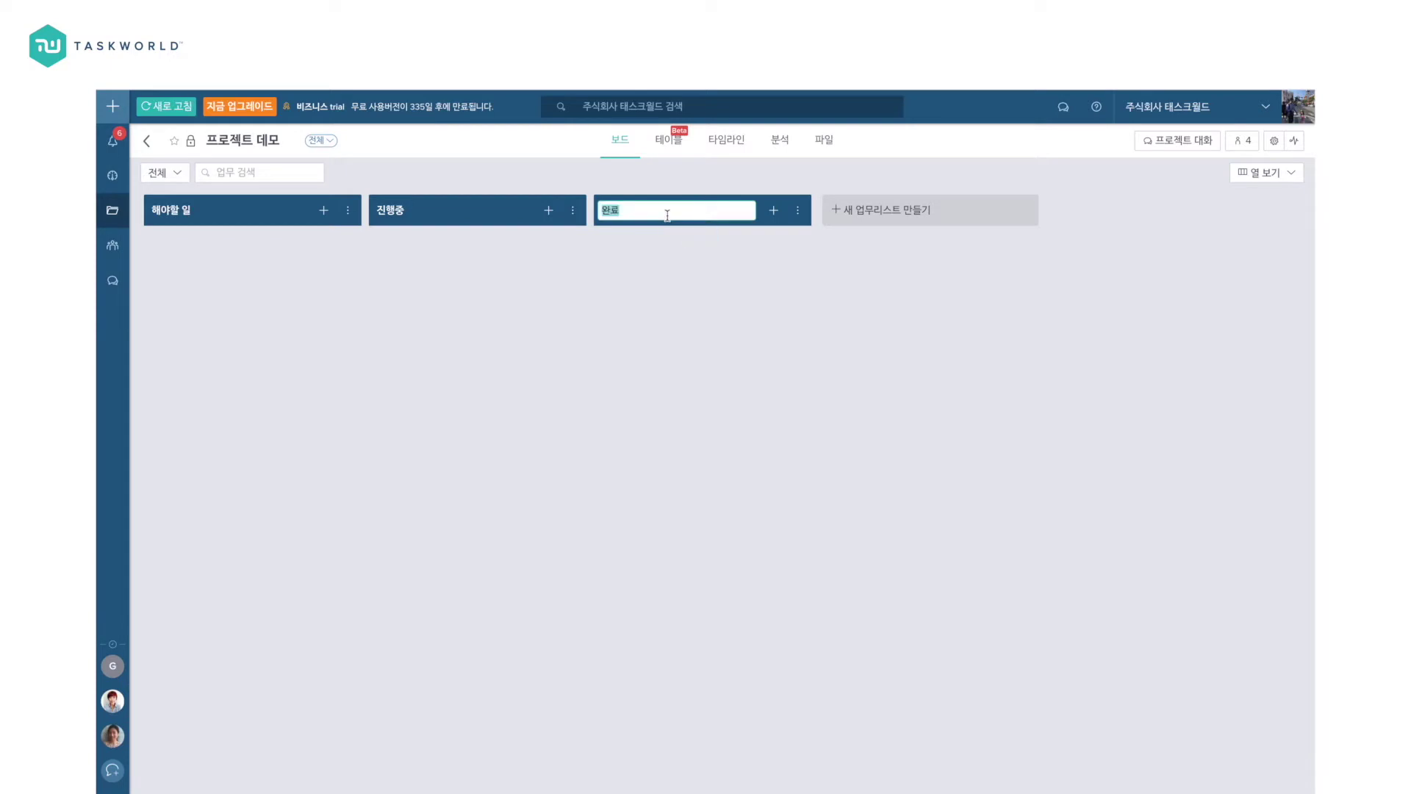
pyautogui.click(666, 215)
pyautogui.write('및 ㅗ')
pyautogui.press('BackSpace')
pyautogui.write('보류')
# Step: Add a new task list named 기타 after the existing lists
pyautogui.click(845, 209)
pyautogui.write('기타')
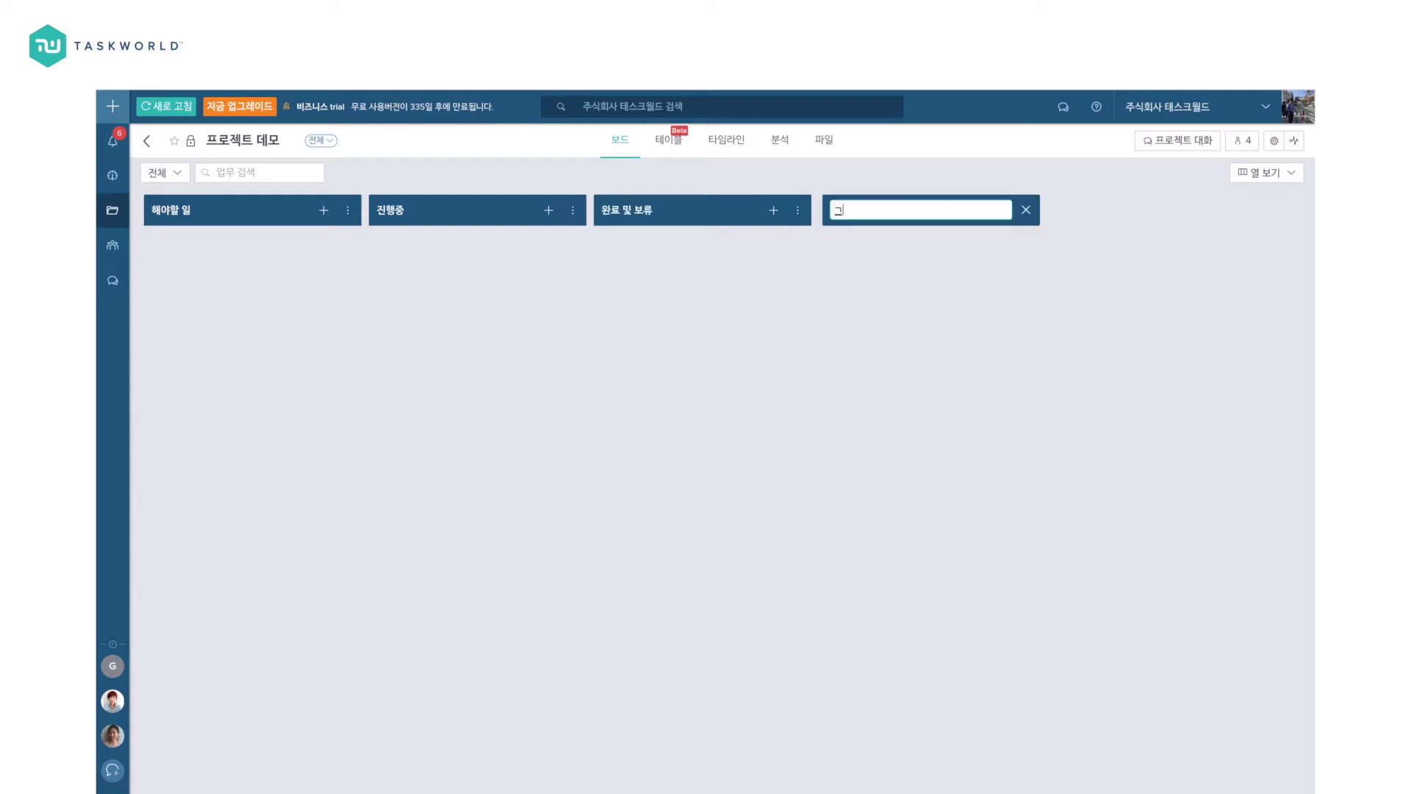
pyautogui.click(915, 336)
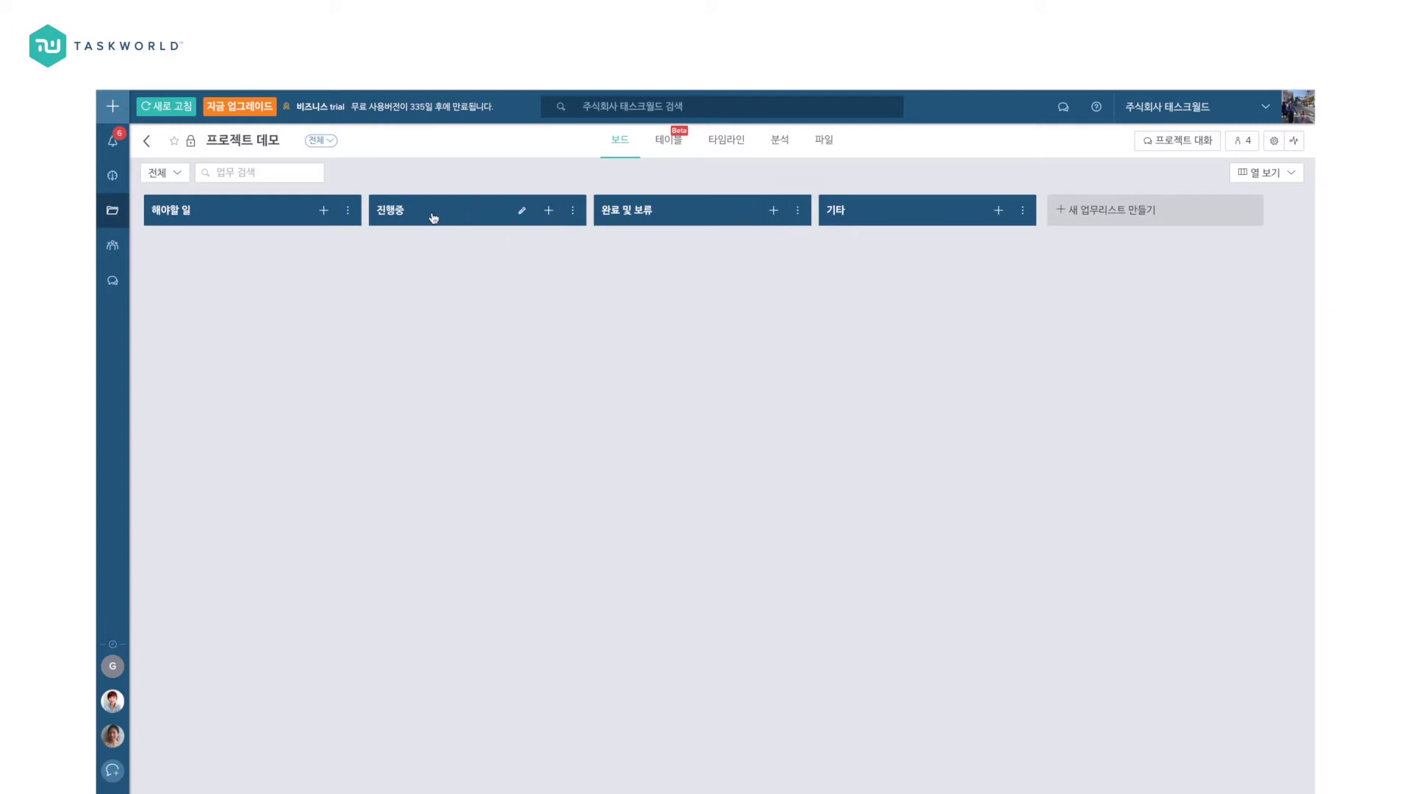
# Step: Create a task named 미팅 in the 해야할 일 list
pyautogui.click(324, 211)
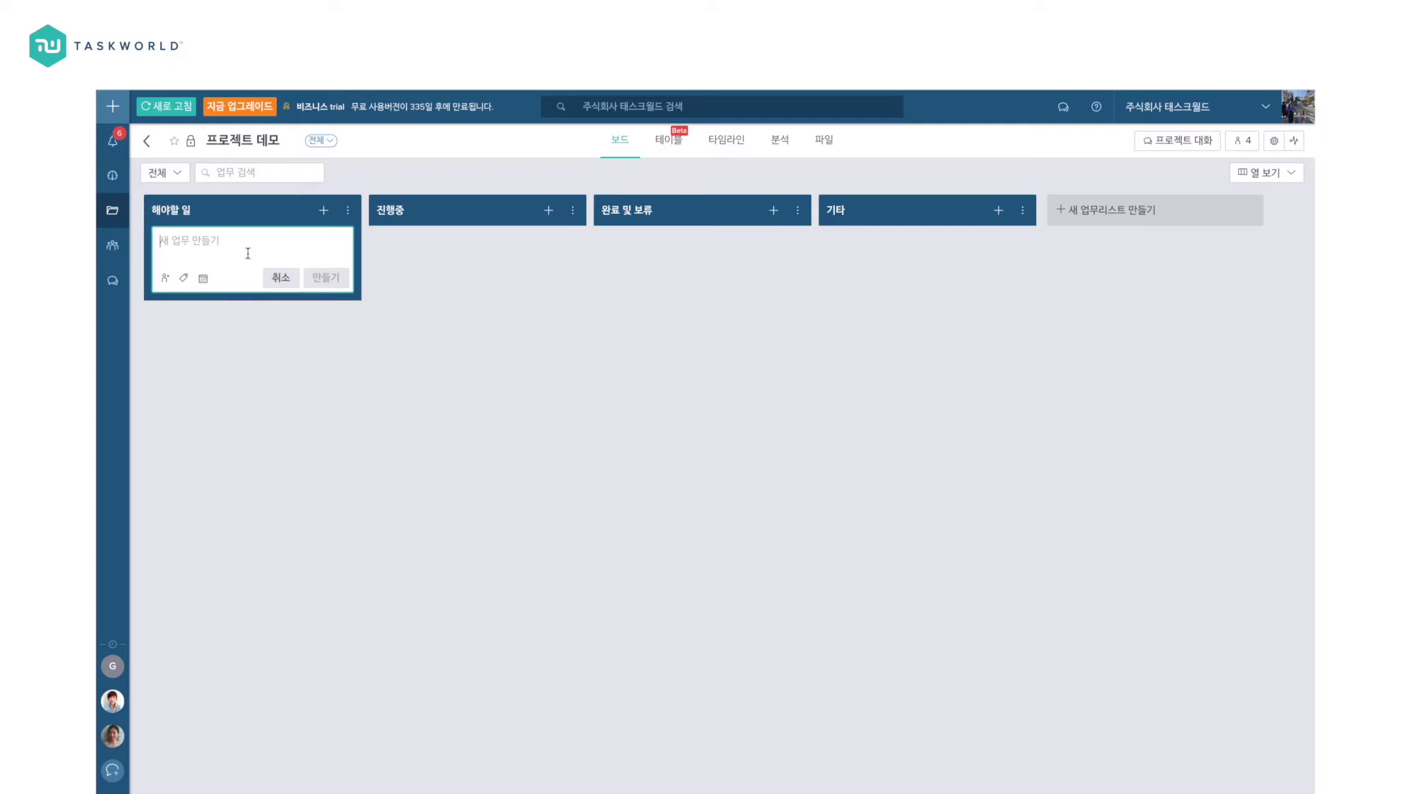
pyautogui.write('미티')
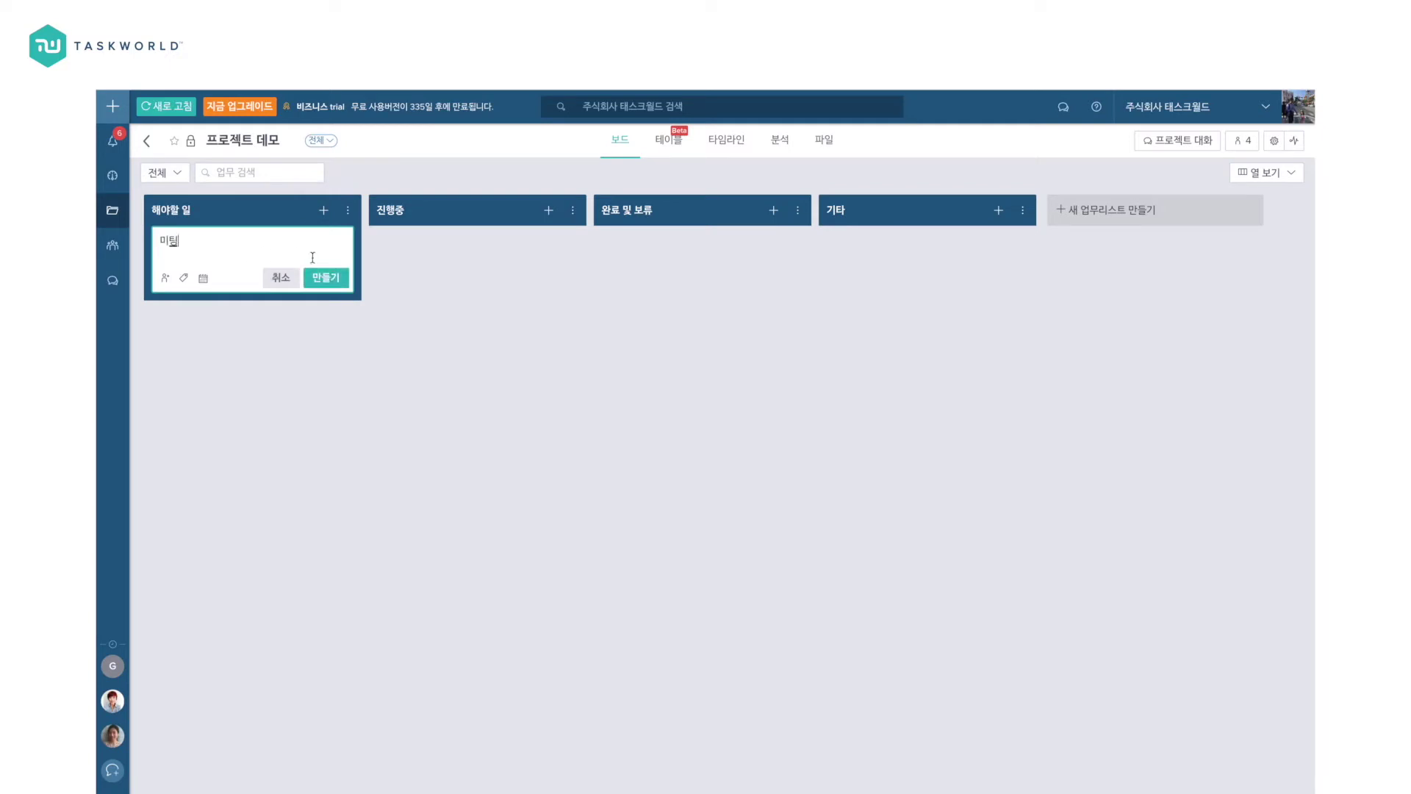
pyautogui.click(327, 277)
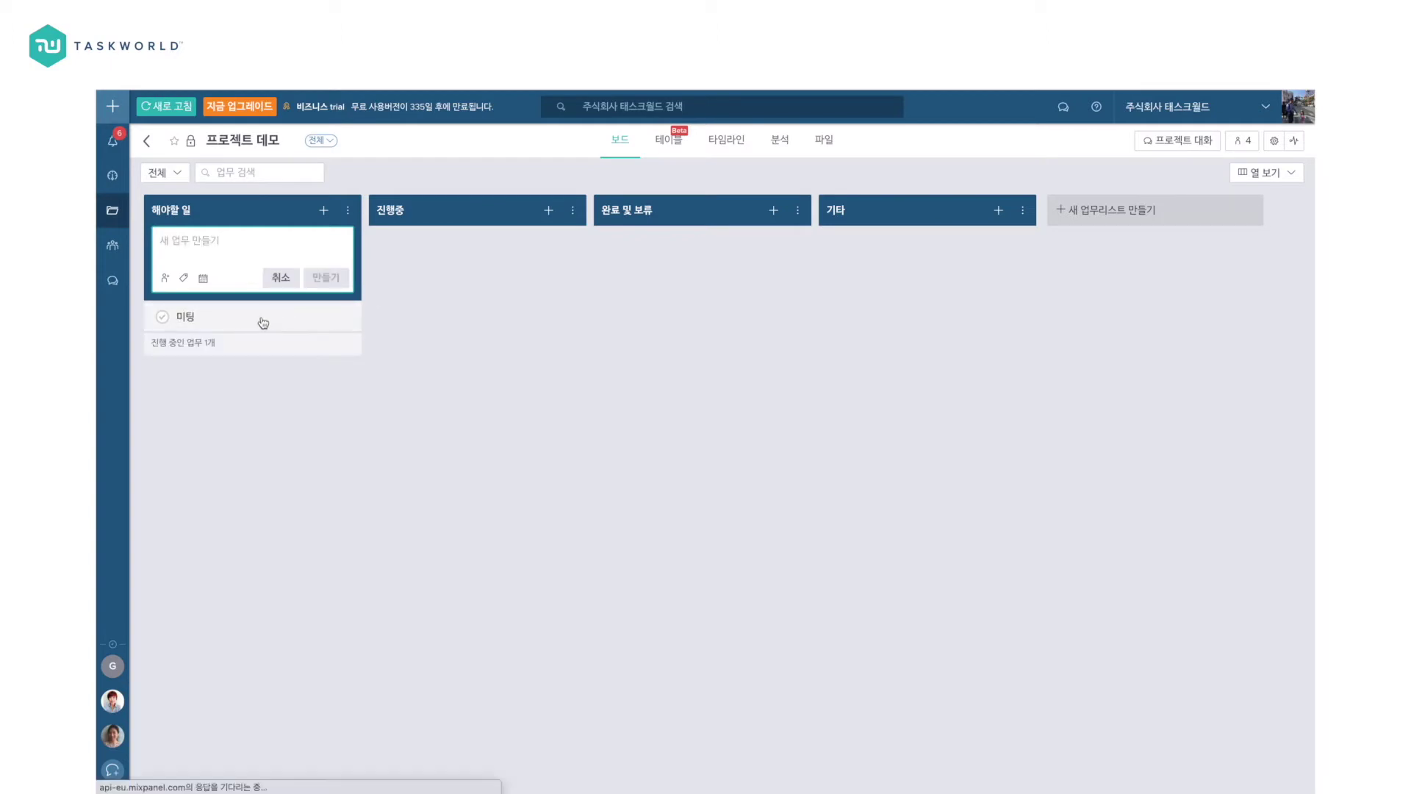
# Step: Add and save a description for the 미팅 task with the lines "목적 :" and "일시 :"
pyautogui.click(261, 321)
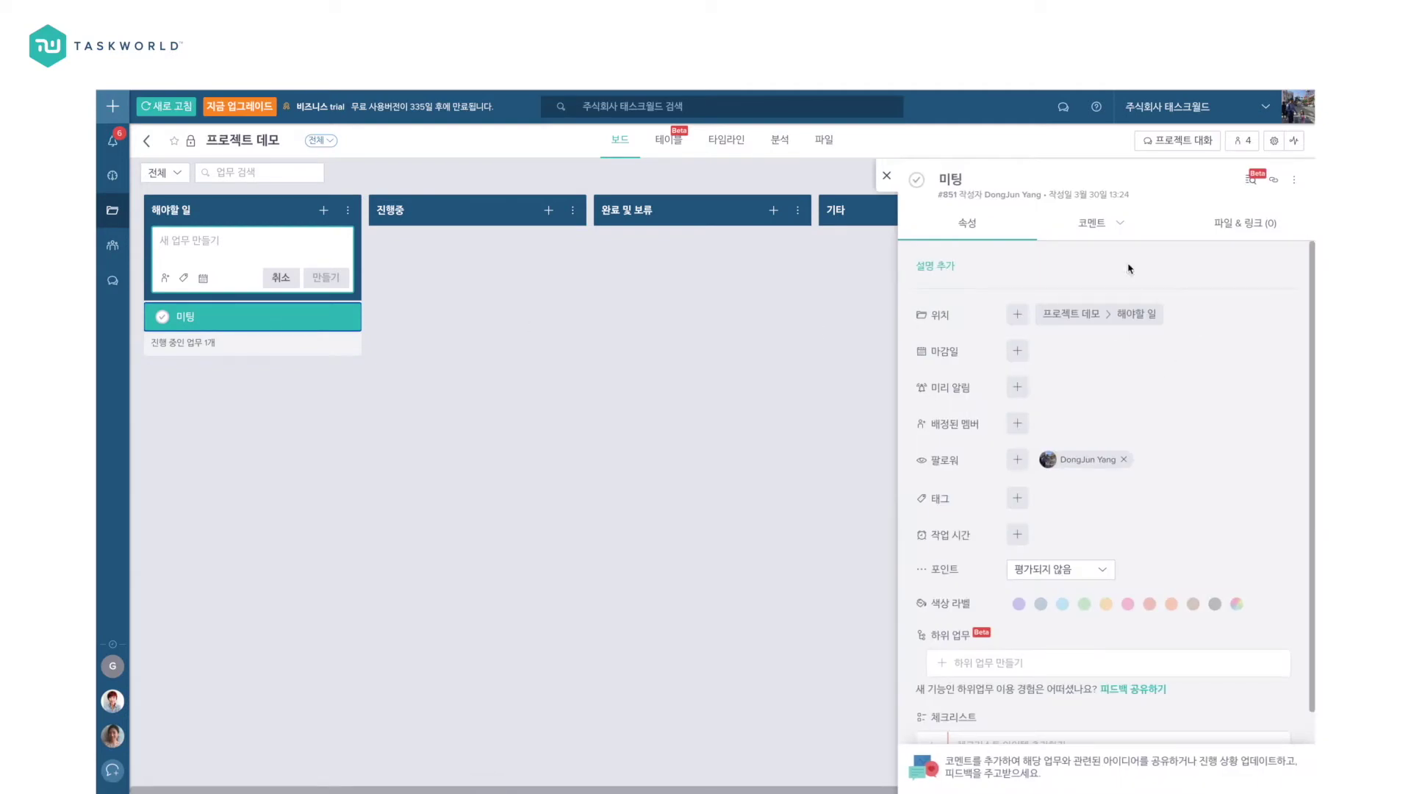
pyautogui.click(1079, 266)
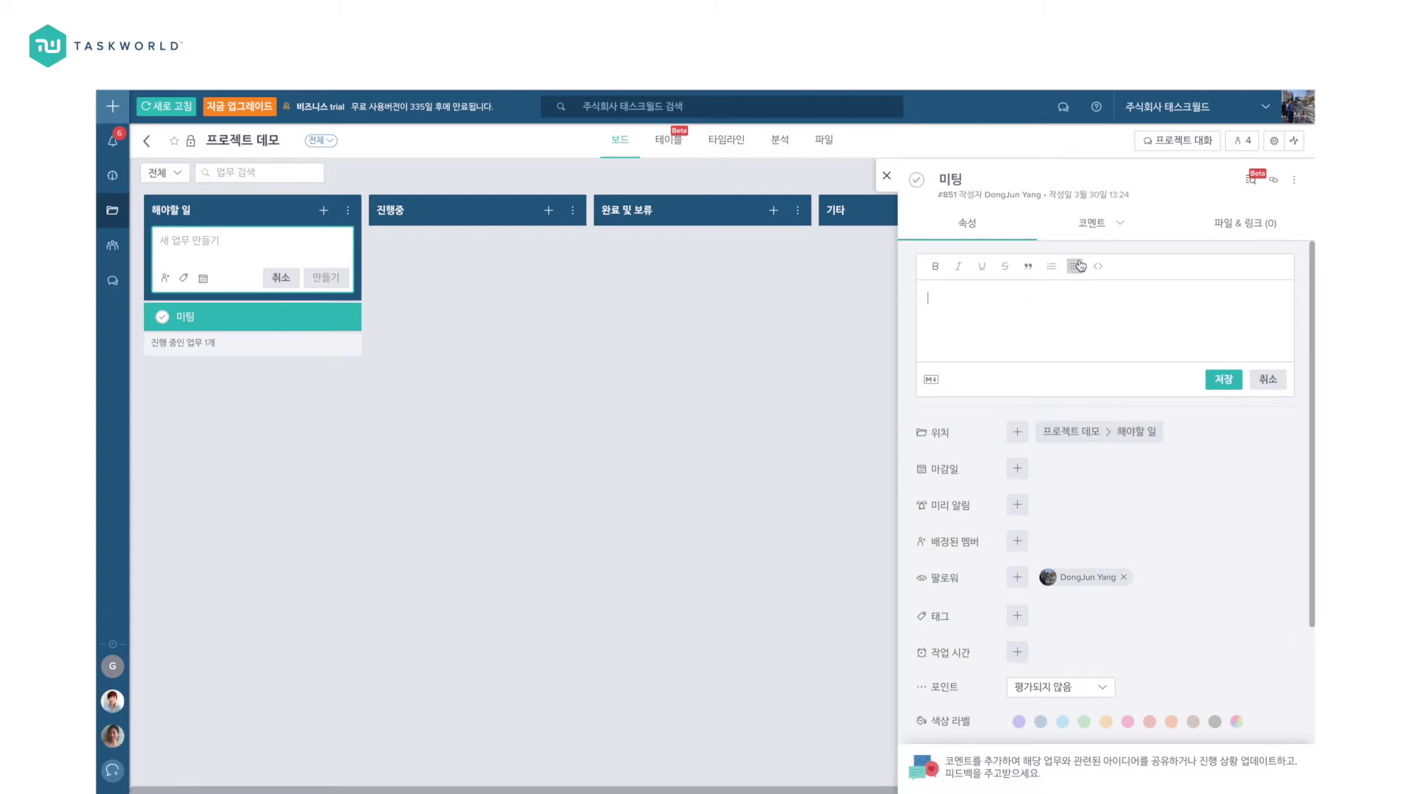
pyautogui.write('목적')
pyautogui.write('의')
pyautogui.write('시')
pyautogui.write(' :')
pyautogui.click(1223, 390)
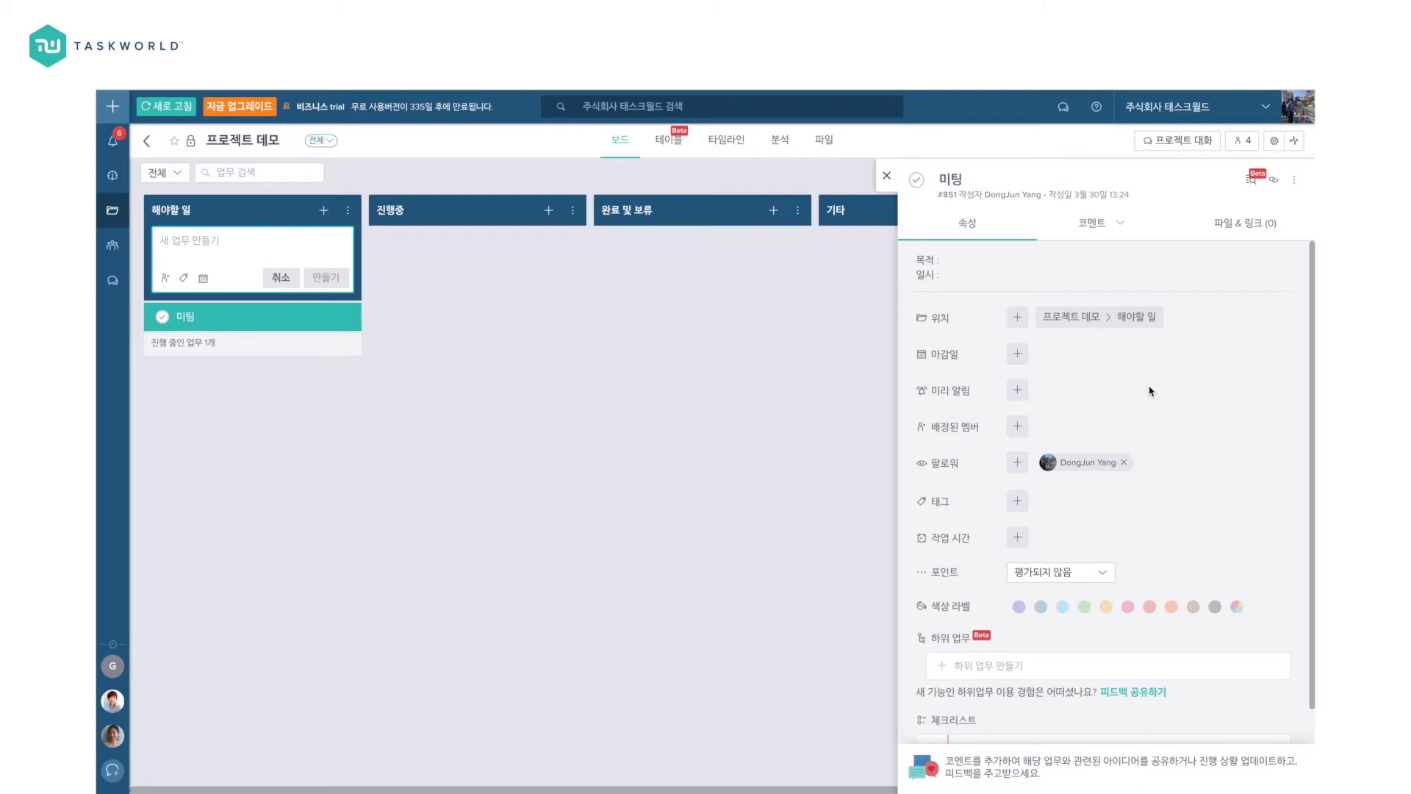
# Step: Add the 긴급 보고 list of the 대표님 project as a second location for the 미팅 task and go to it there
pyautogui.click(1022, 318)
pyautogui.click(1044, 400)
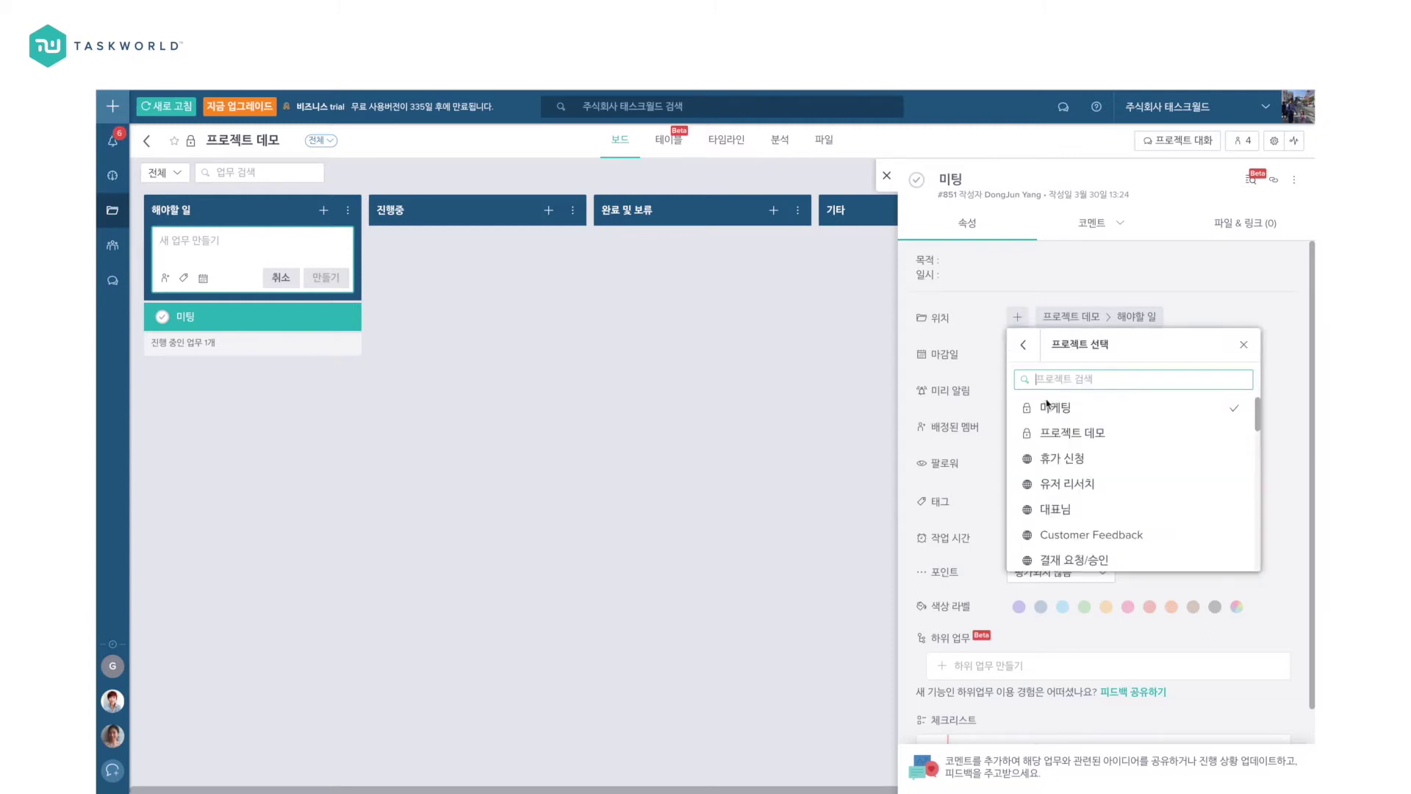
pyautogui.click(1057, 507)
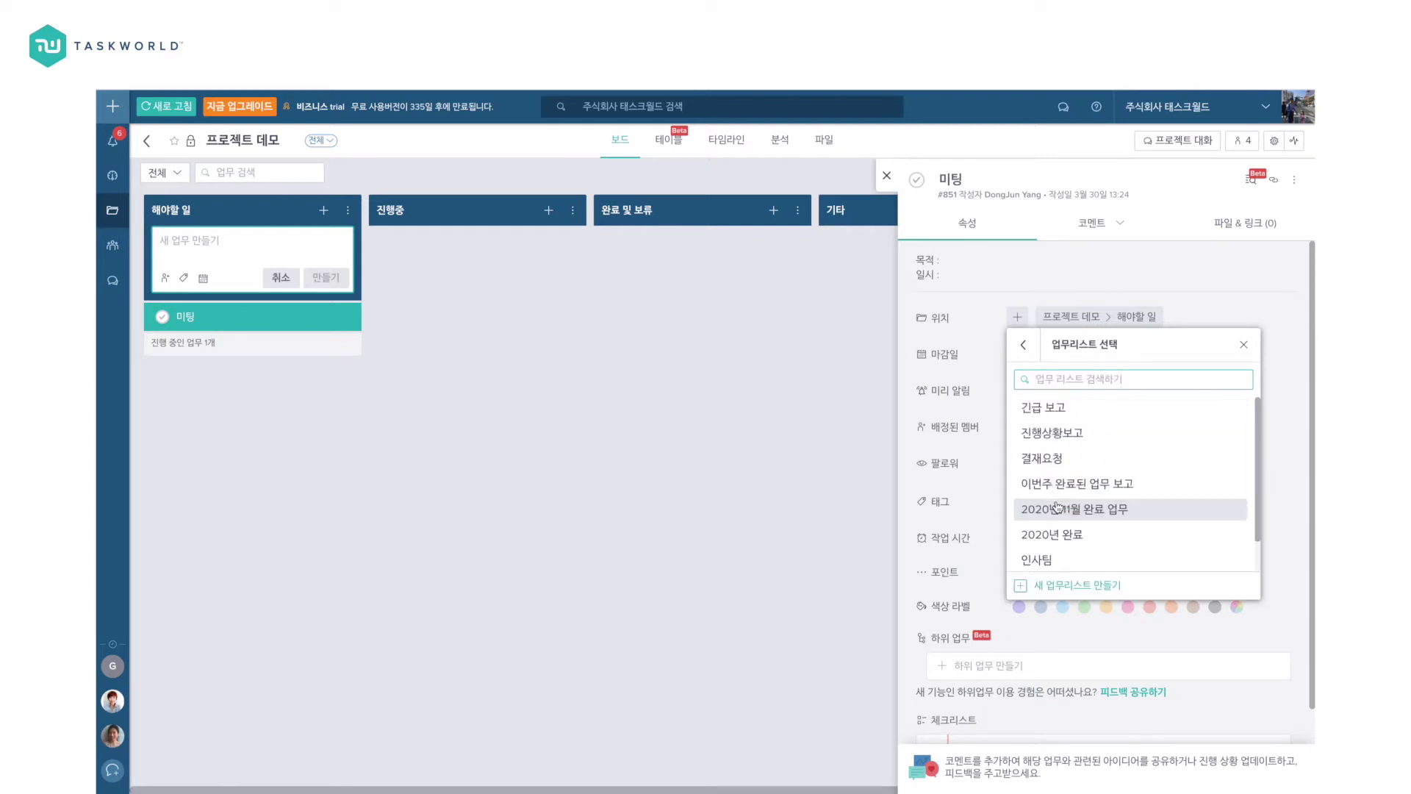
pyautogui.click(1043, 407)
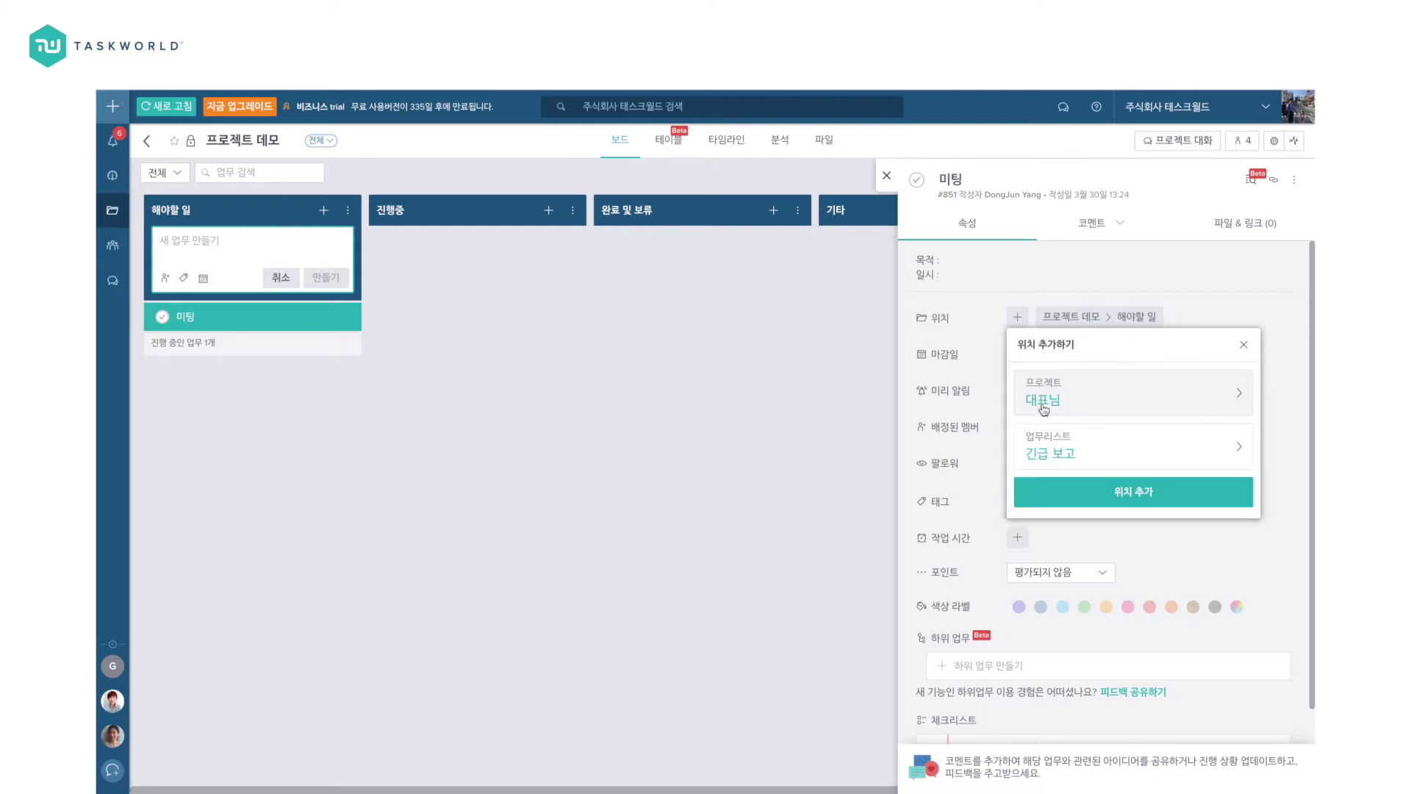
pyautogui.click(1155, 493)
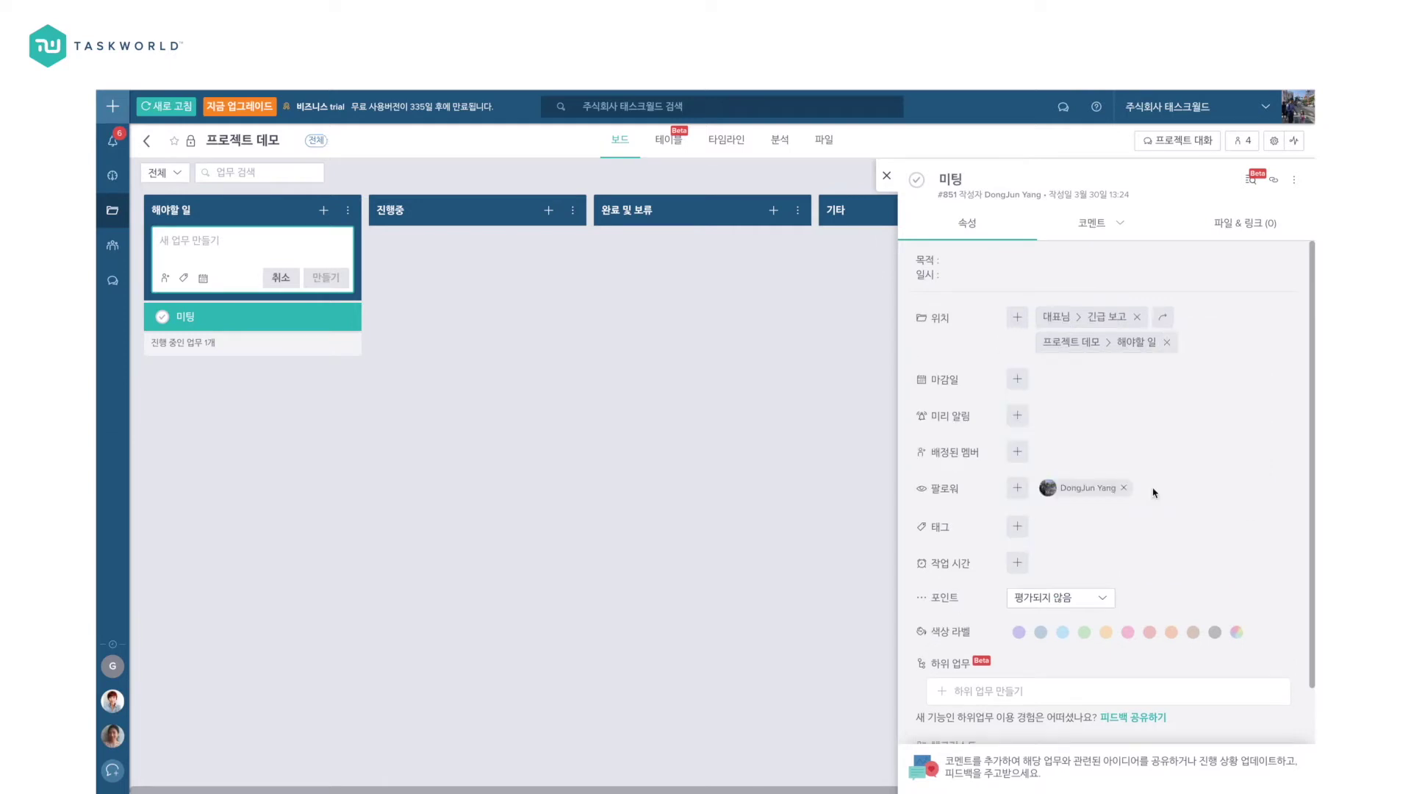
pyautogui.click(1164, 320)
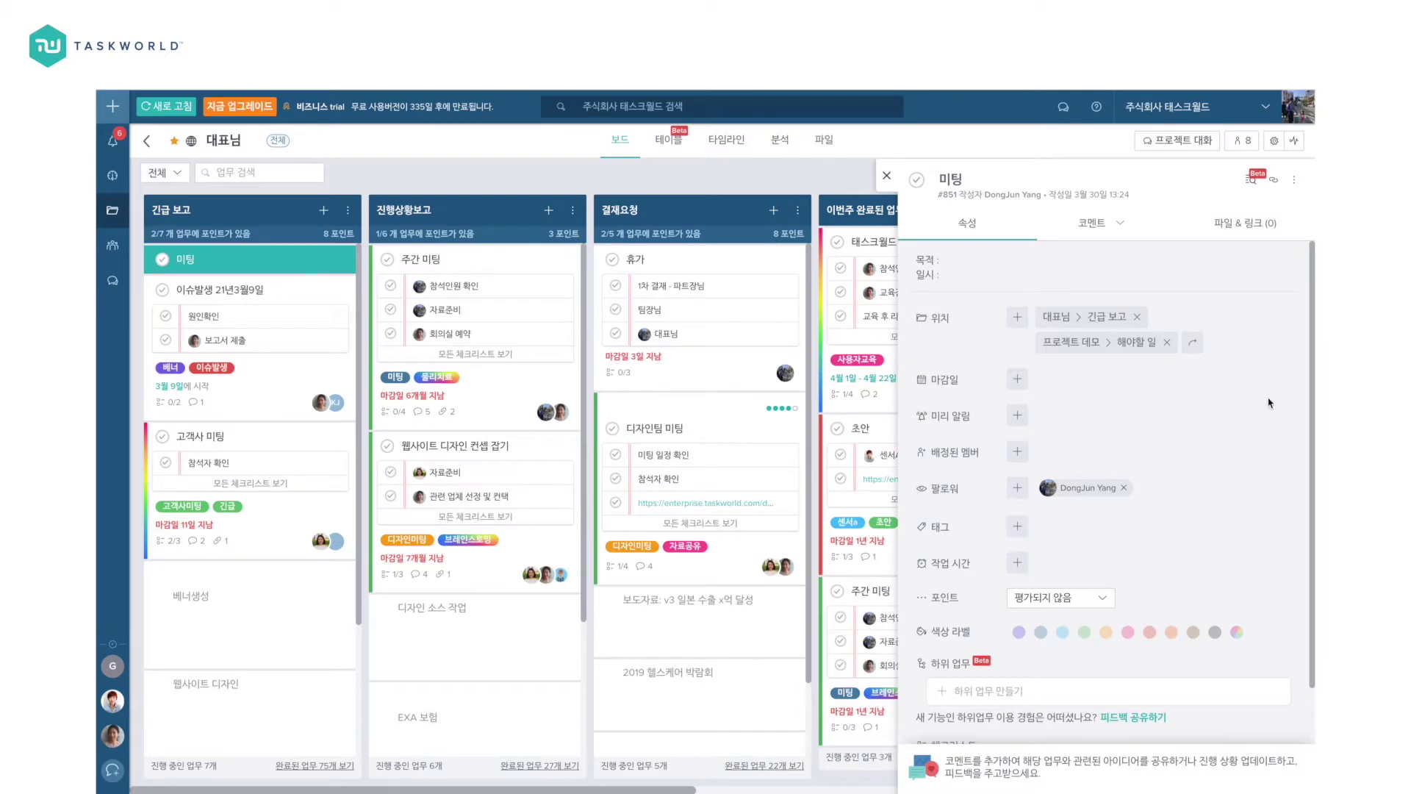
# Step: Back in 프로젝트 데모, schedule the 미팅 task from March 30, 2021, 9:00 to March 31, 2021, 18:00, repeating weekly (매주)
pyautogui.click(1192, 346)
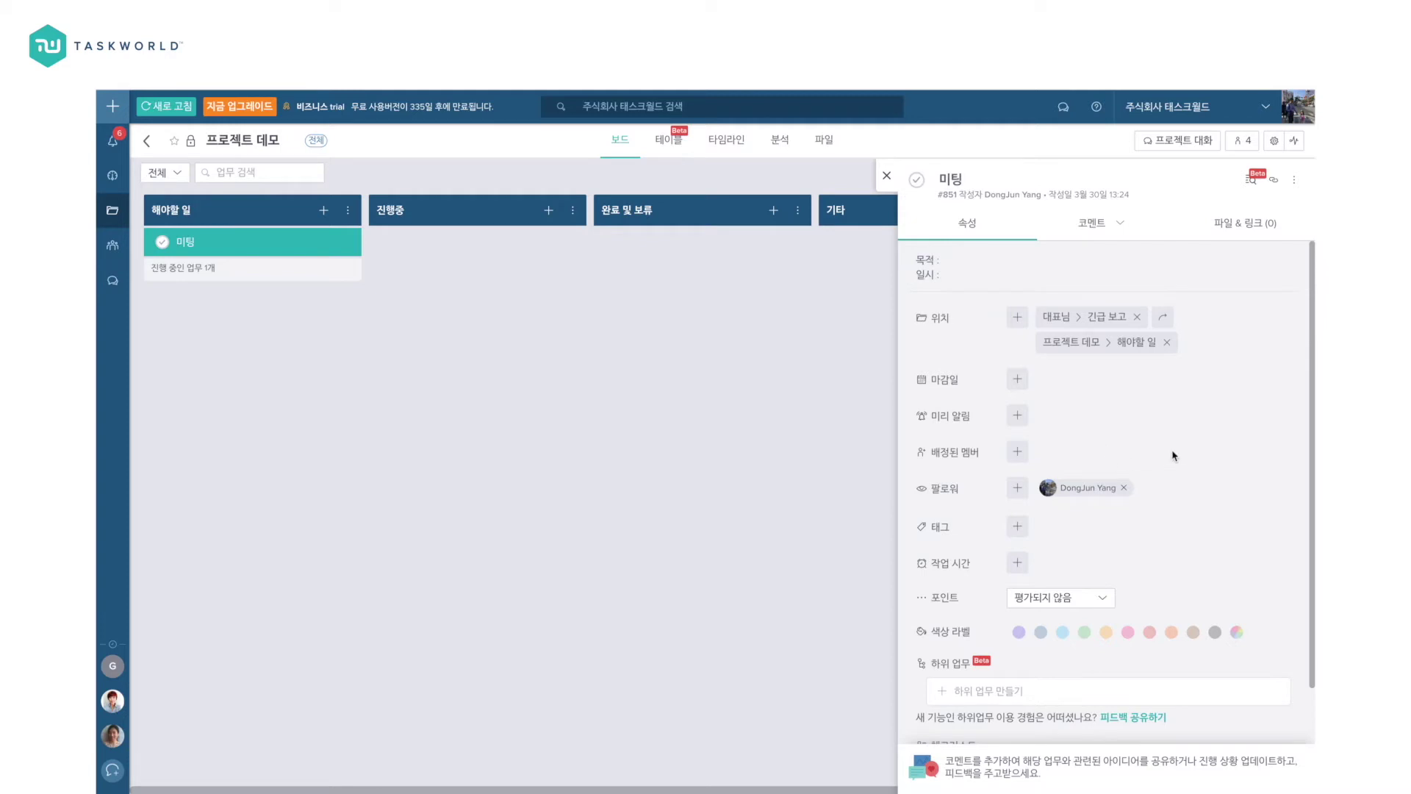
pyautogui.click(1018, 380)
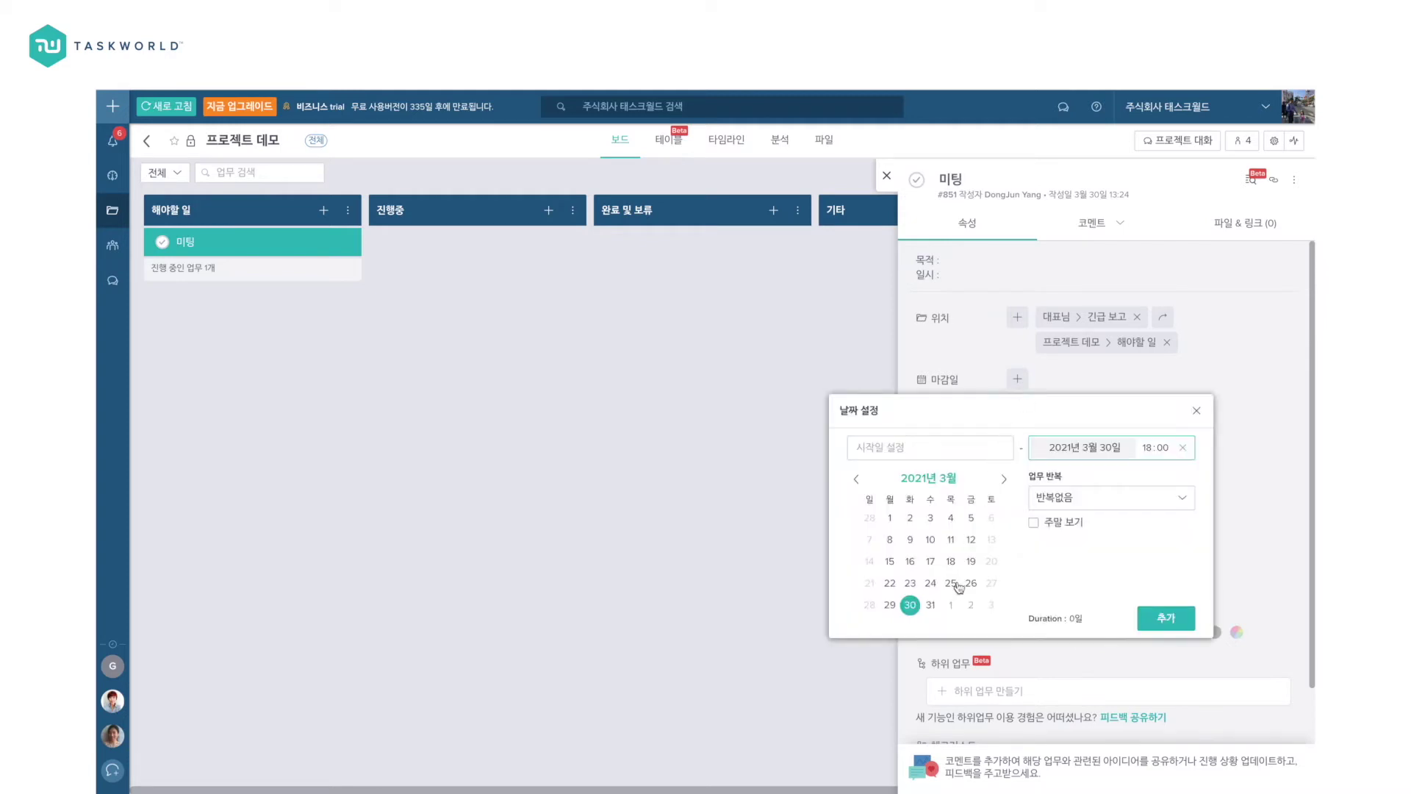
pyautogui.click(930, 604)
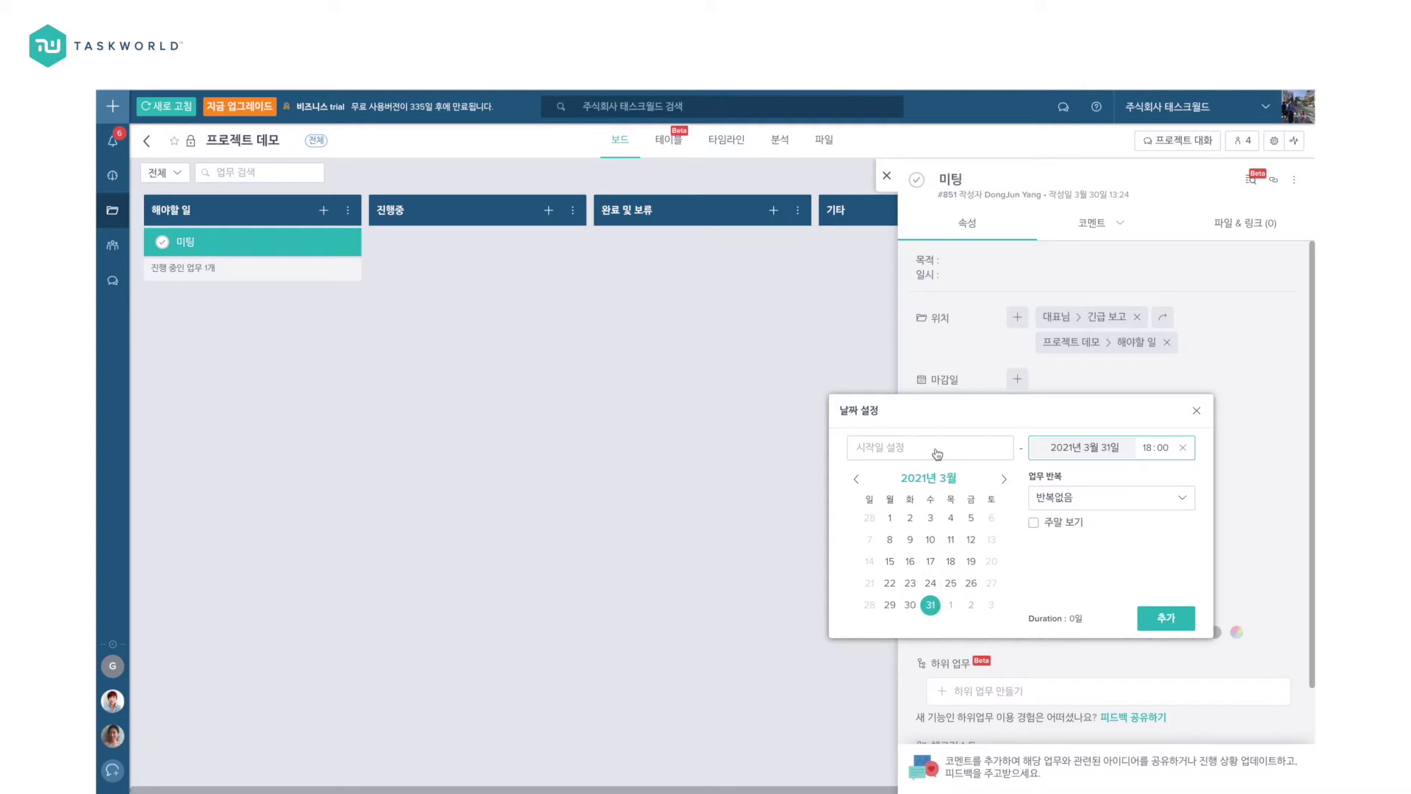
pyautogui.click(938, 452)
pyautogui.click(910, 604)
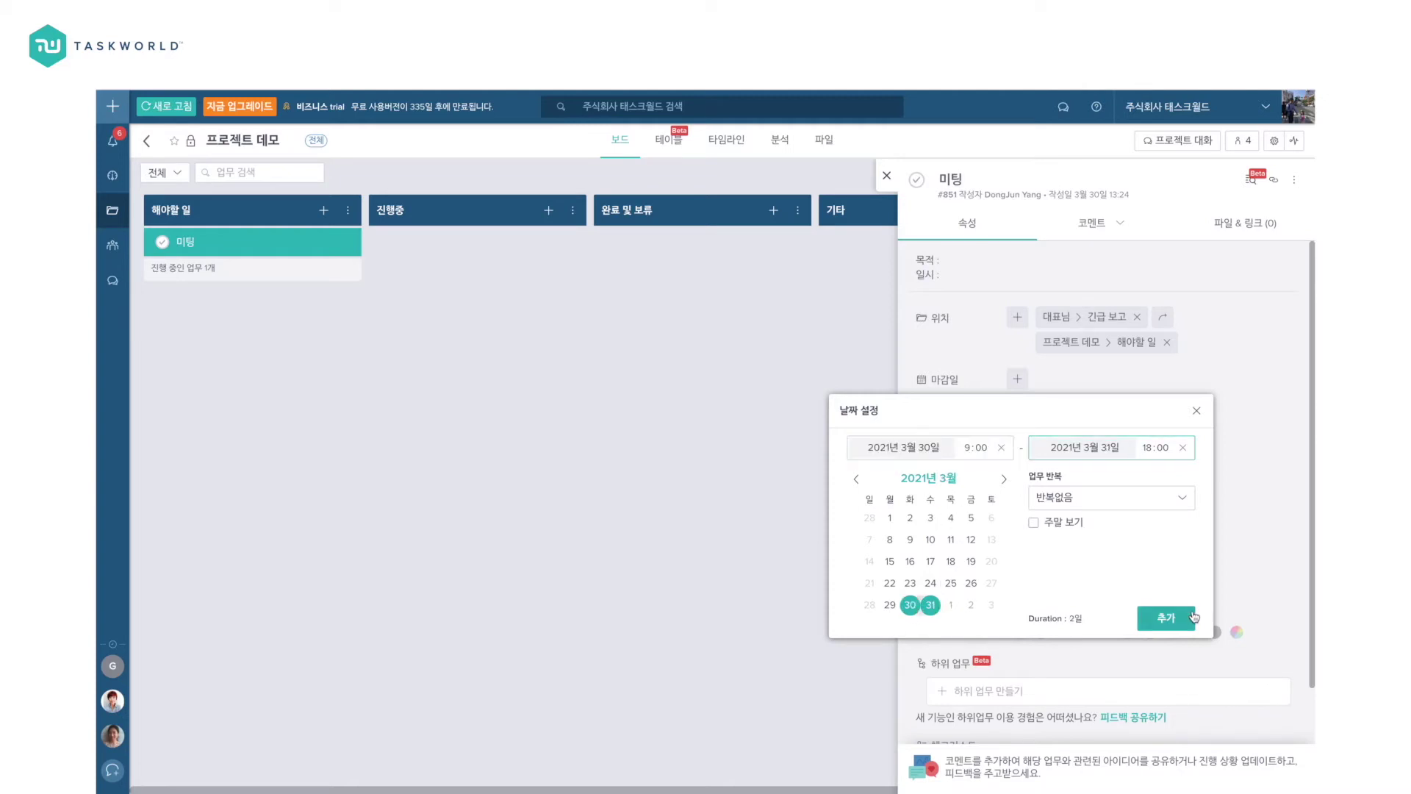
pyautogui.click(1167, 504)
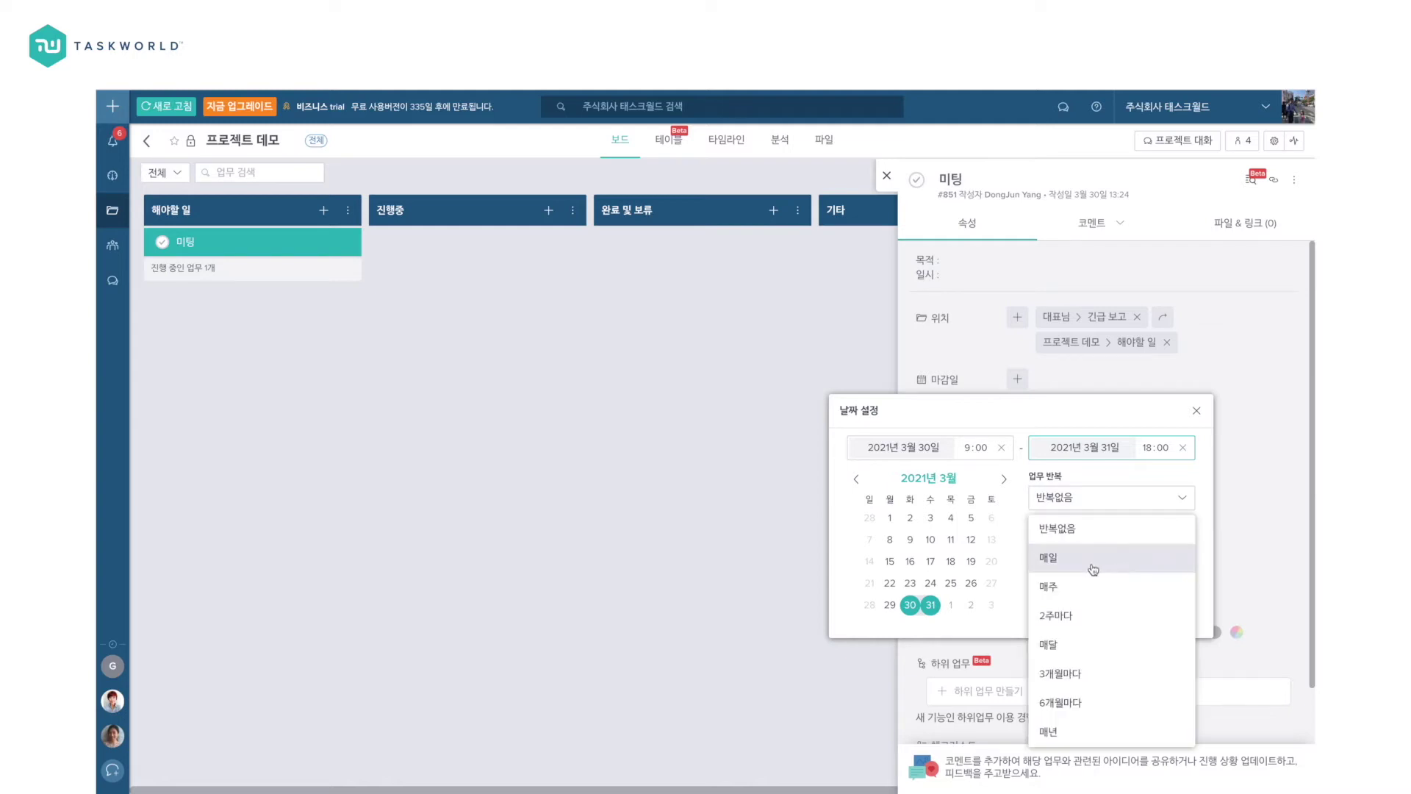
pyautogui.click(1075, 601)
pyautogui.click(1151, 617)
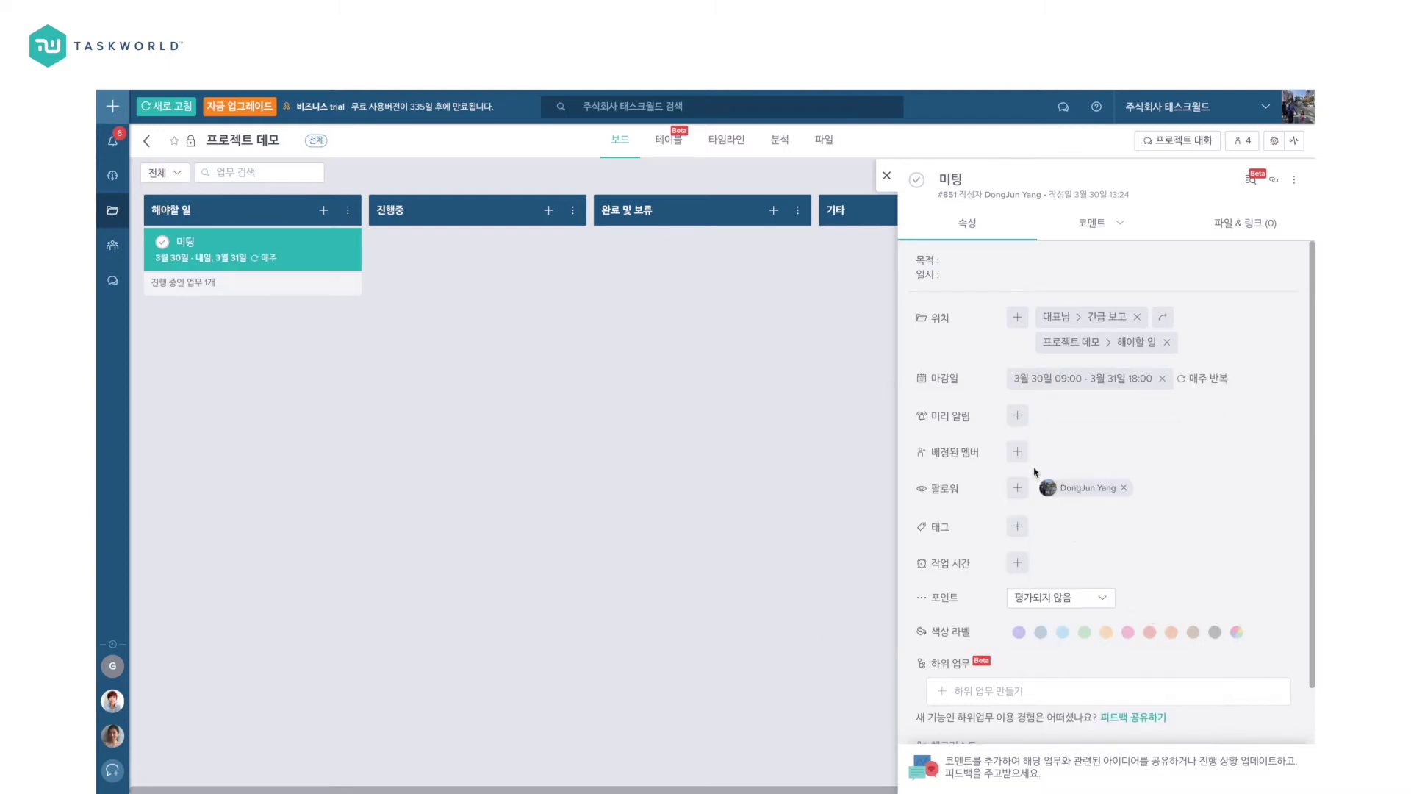
# Step: Add a reminder for the 미팅 task on March 31, 2021 at 9:00, sent to yourself (나에게)
pyautogui.click(1019, 419)
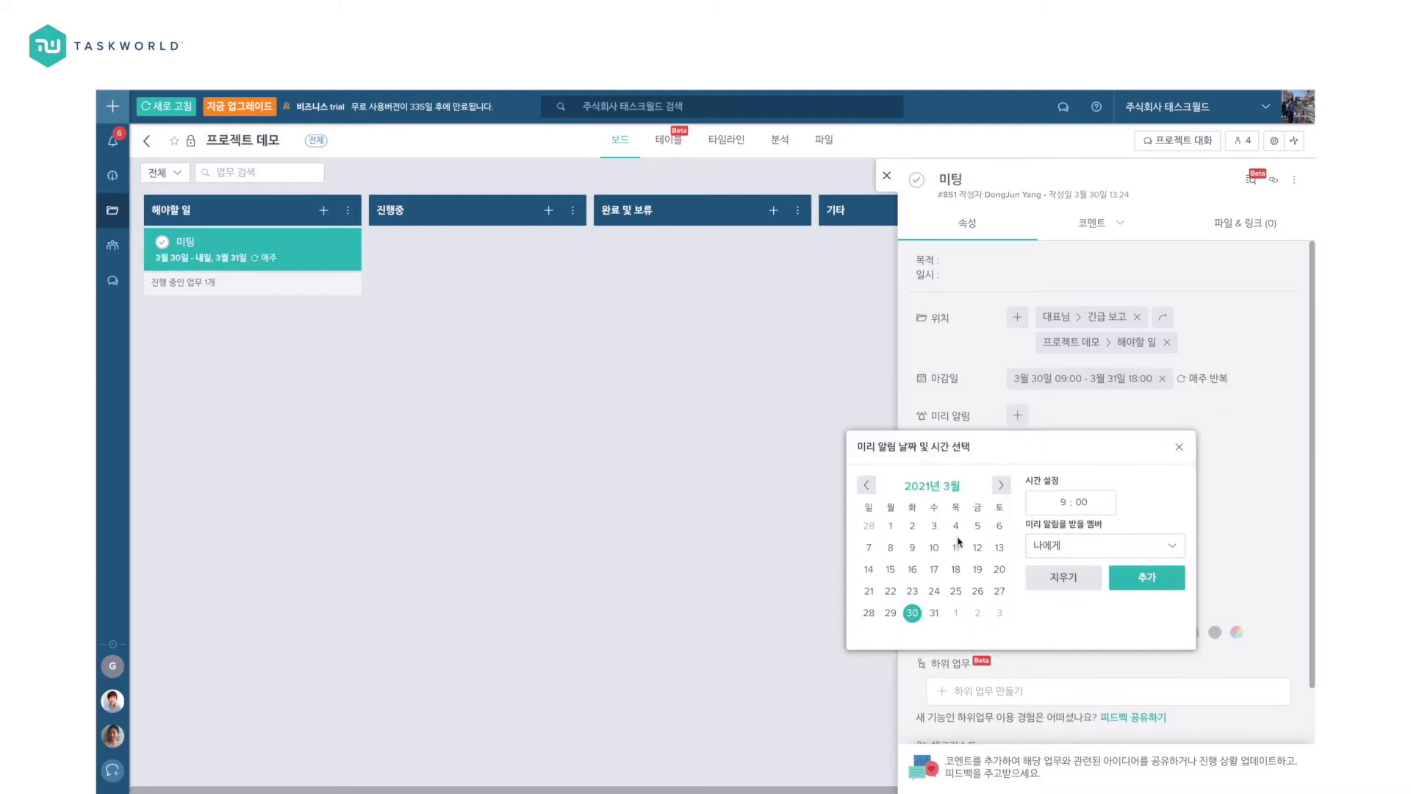
pyautogui.click(934, 613)
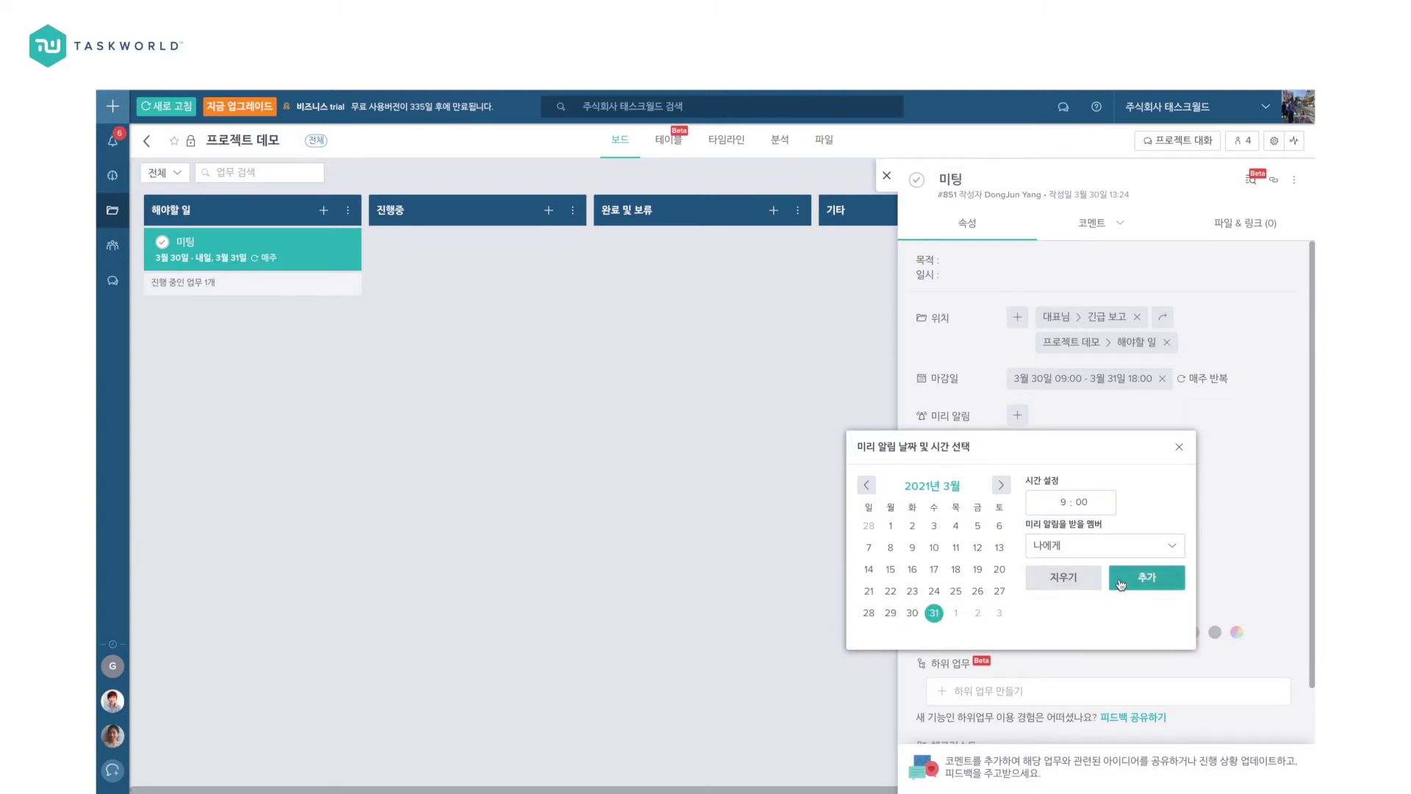
pyautogui.click(1122, 584)
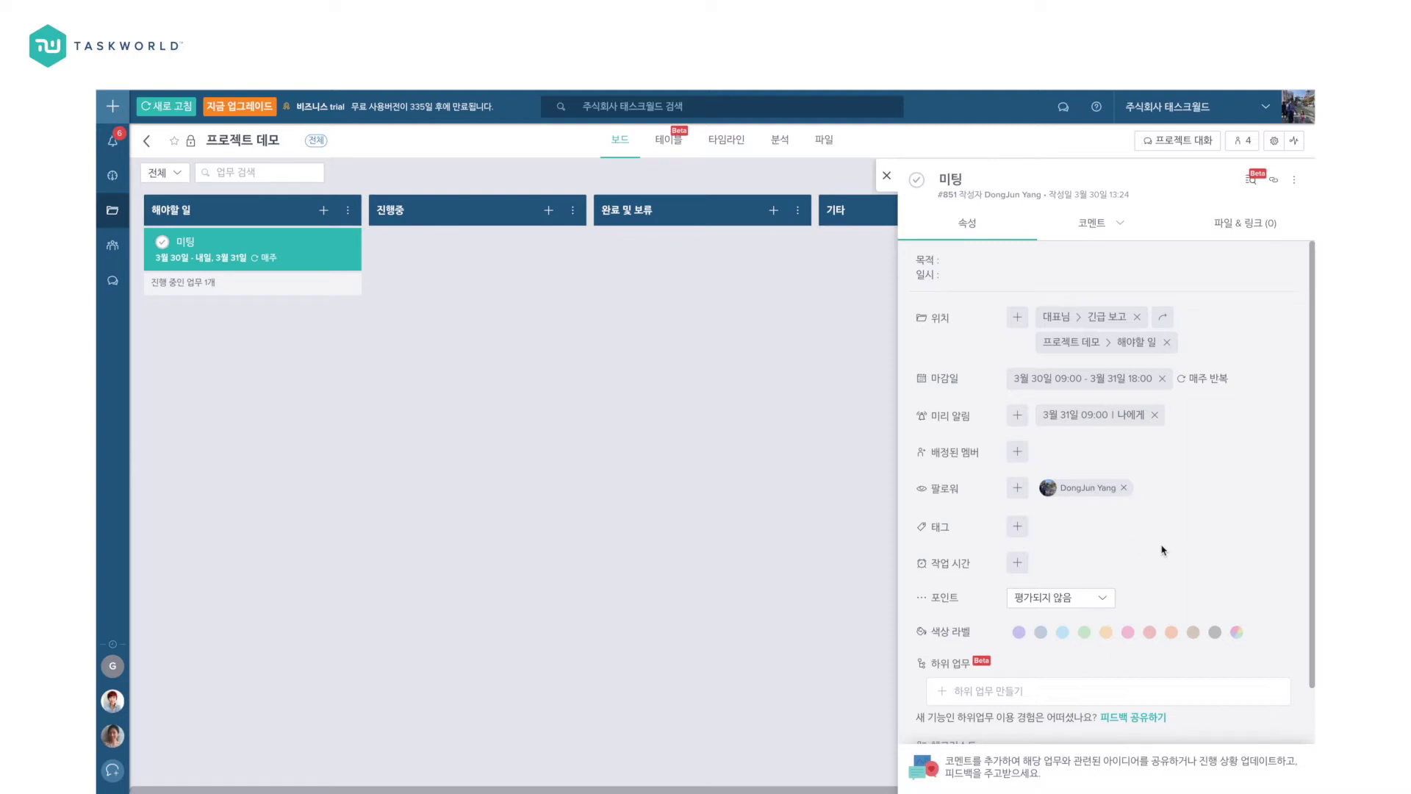
# Step: Assign the Customer Success Manager to the 미팅 task as its member
pyautogui.click(1018, 451)
pyautogui.click(853, 616)
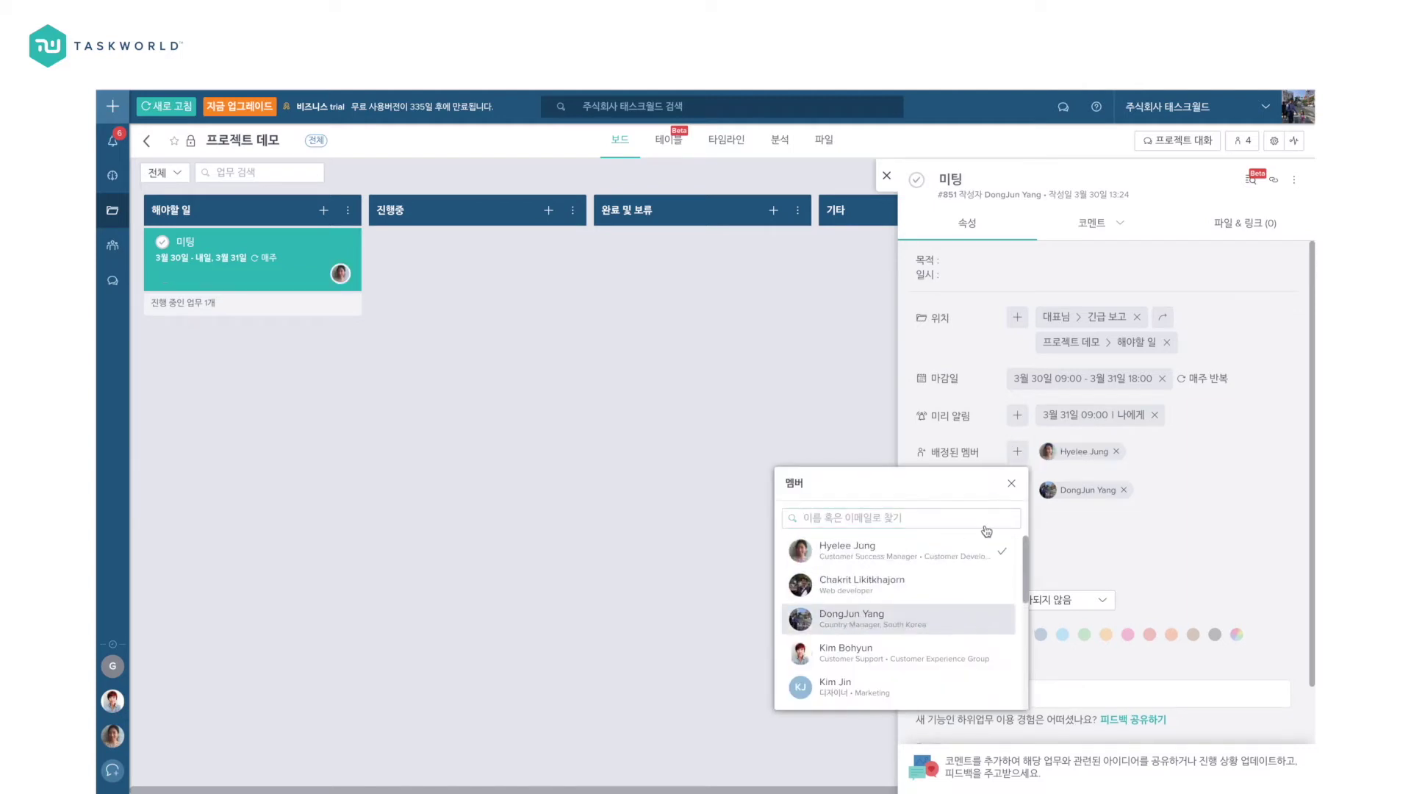
pyautogui.click(1012, 485)
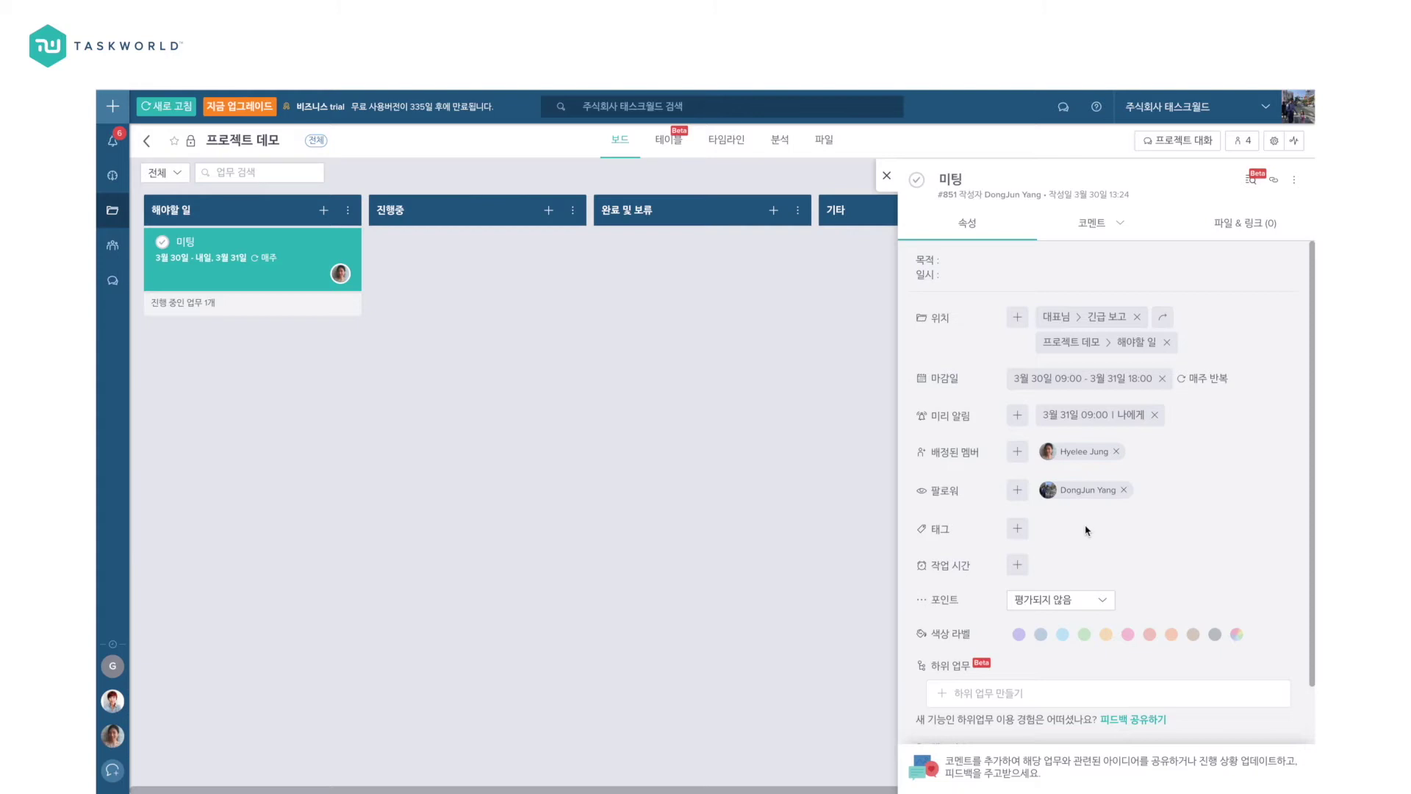
# Step: Search the existing tags for 긴급 and apply that tag to the 미팅 task
pyautogui.click(1017, 527)
pyautogui.scroll(-3, 853, 404)
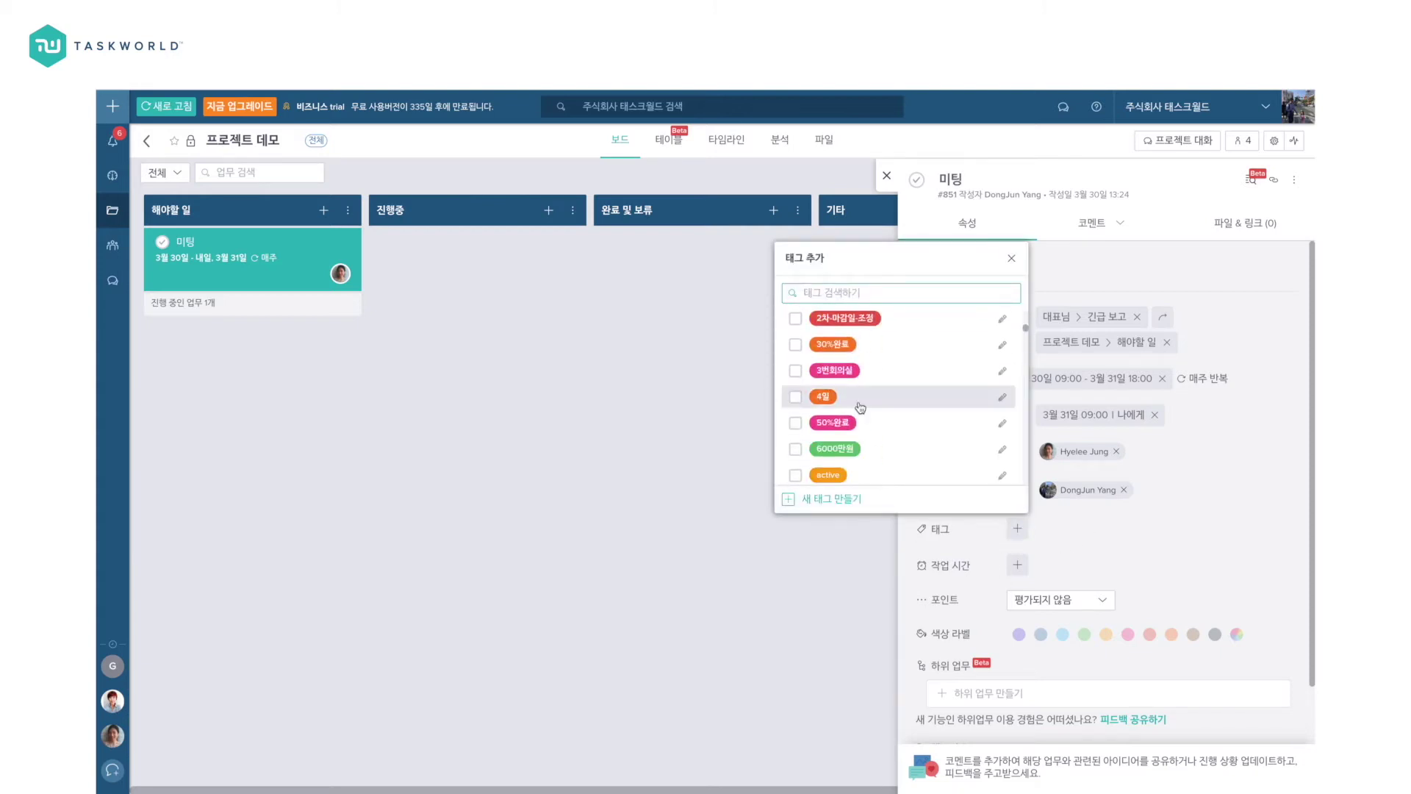
pyautogui.scroll(-1, 814, 397)
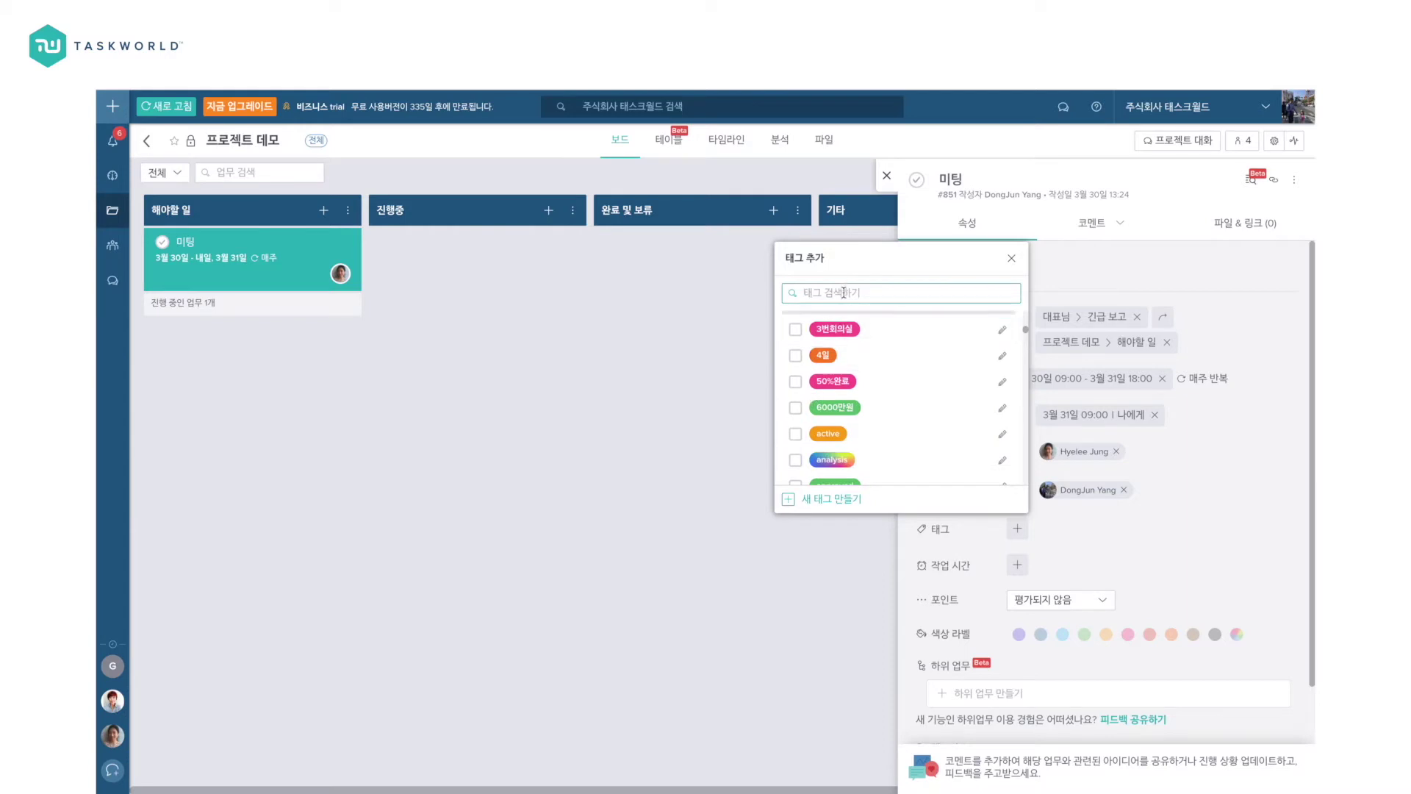
pyautogui.write('회')
pyautogui.press('BackSpace')
pyautogui.press('BackSpace')
pyautogui.press('BackSpace')
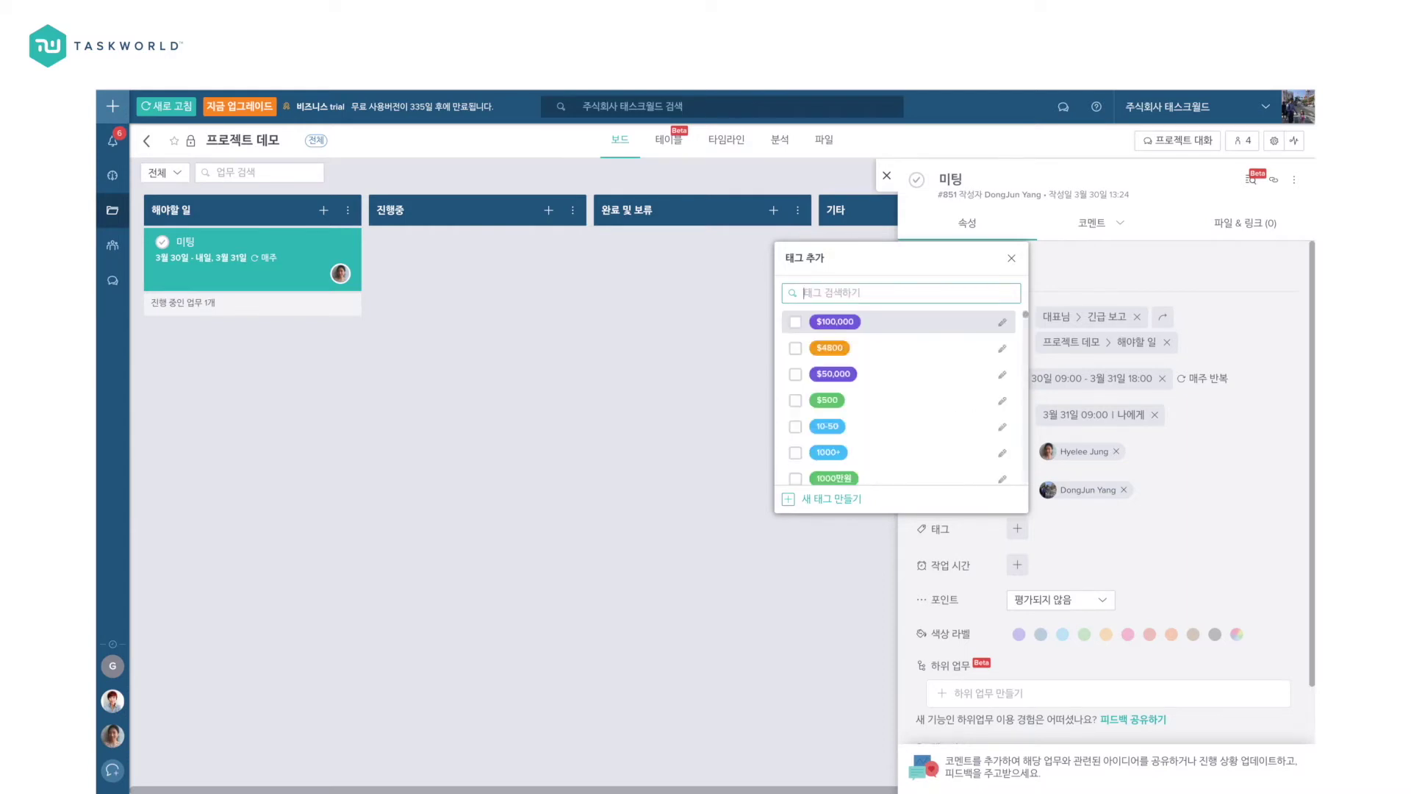
pyautogui.write('rls')
pyautogui.press('BackSpace')
pyautogui.press('BackSpace')
pyautogui.press('BackSpace')
pyautogui.write('긴급')
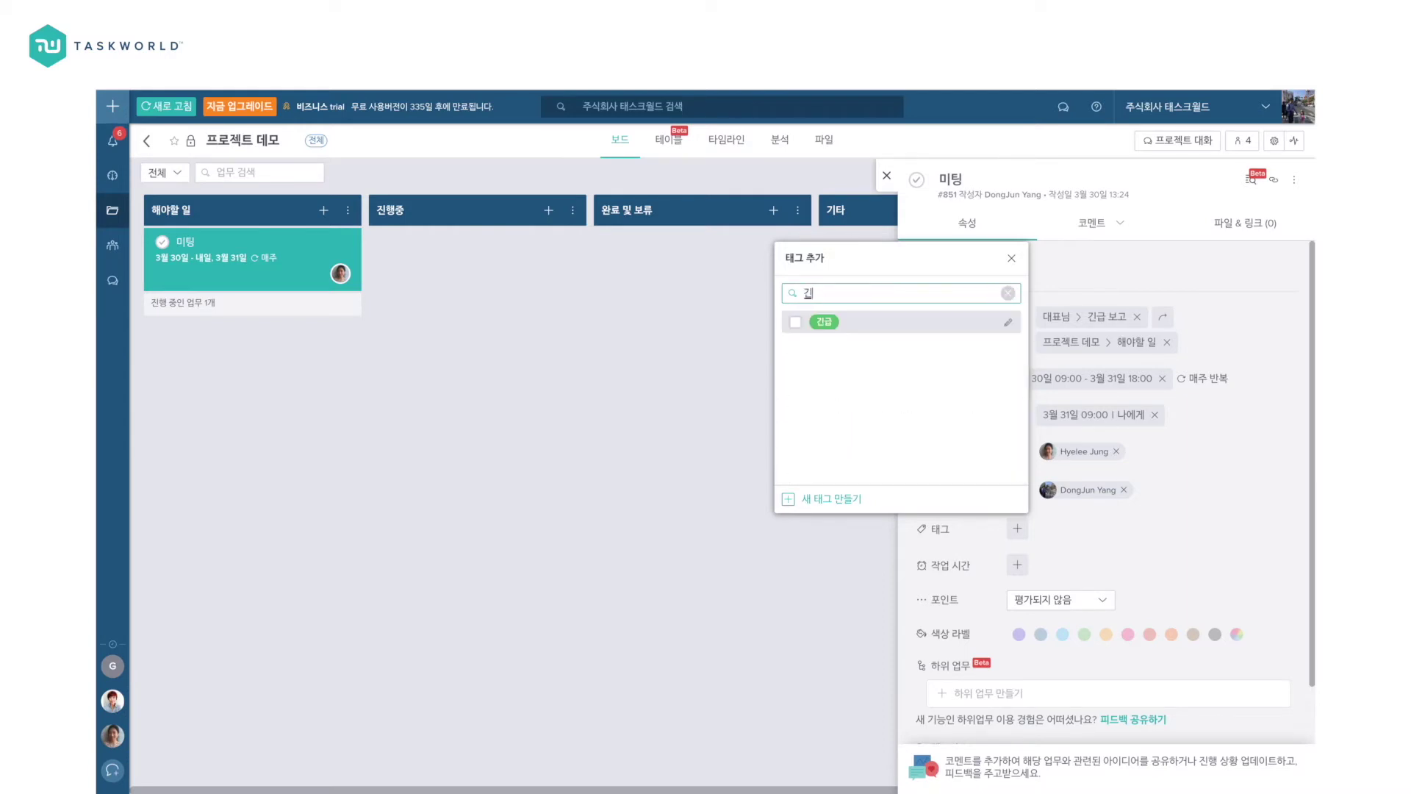
pyautogui.click(797, 325)
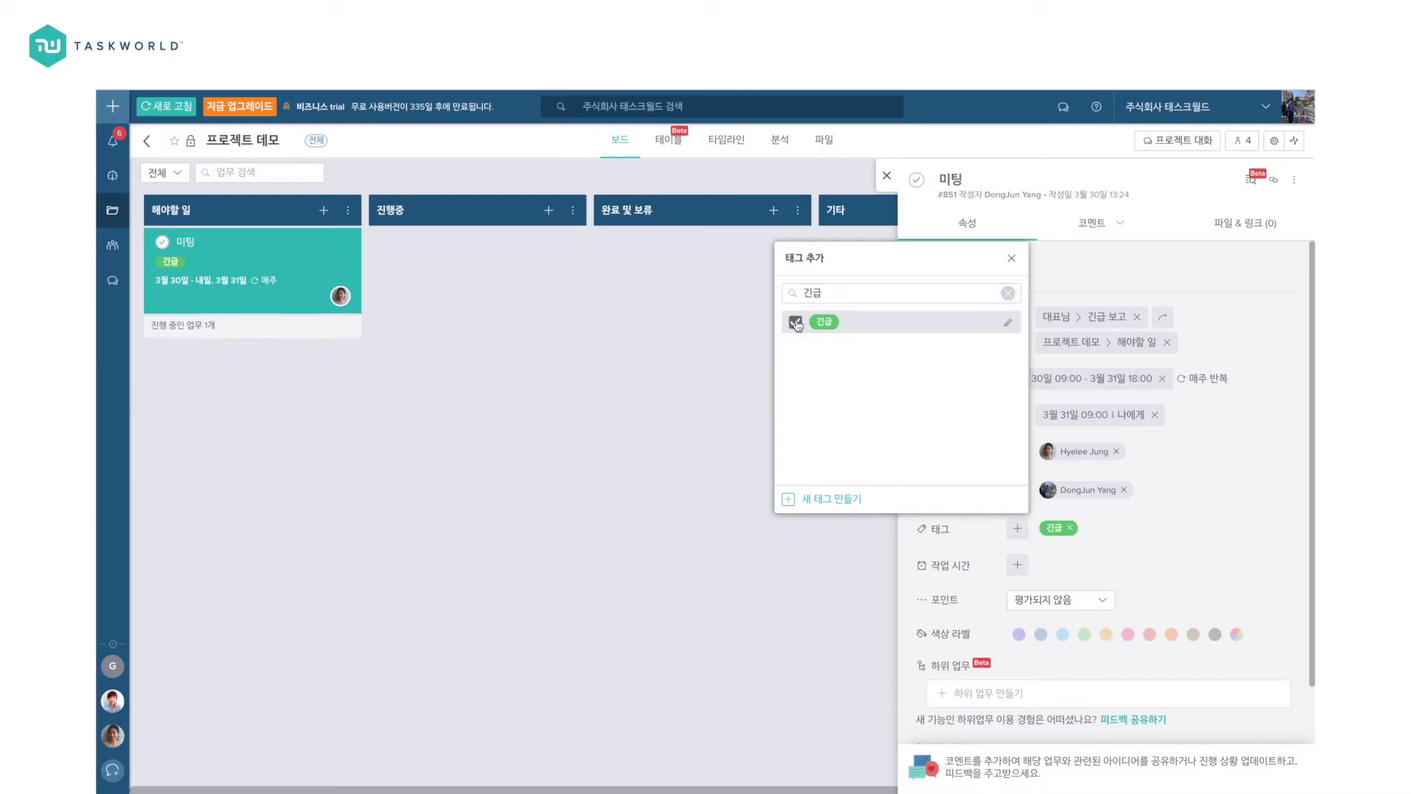
pyautogui.click(1011, 258)
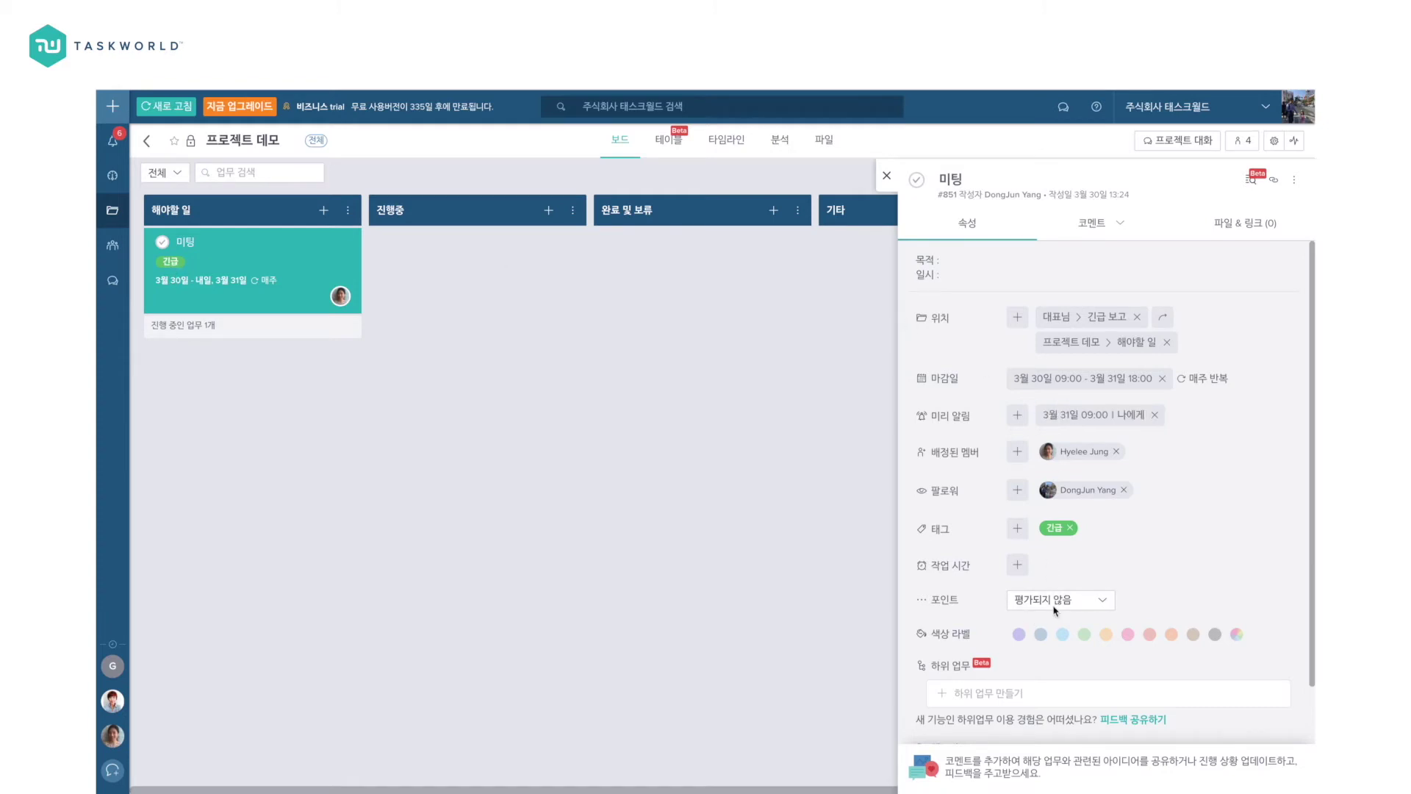
# Step: Rate the 미팅 task at 3 points and give it the red color label
pyautogui.click(1072, 605)
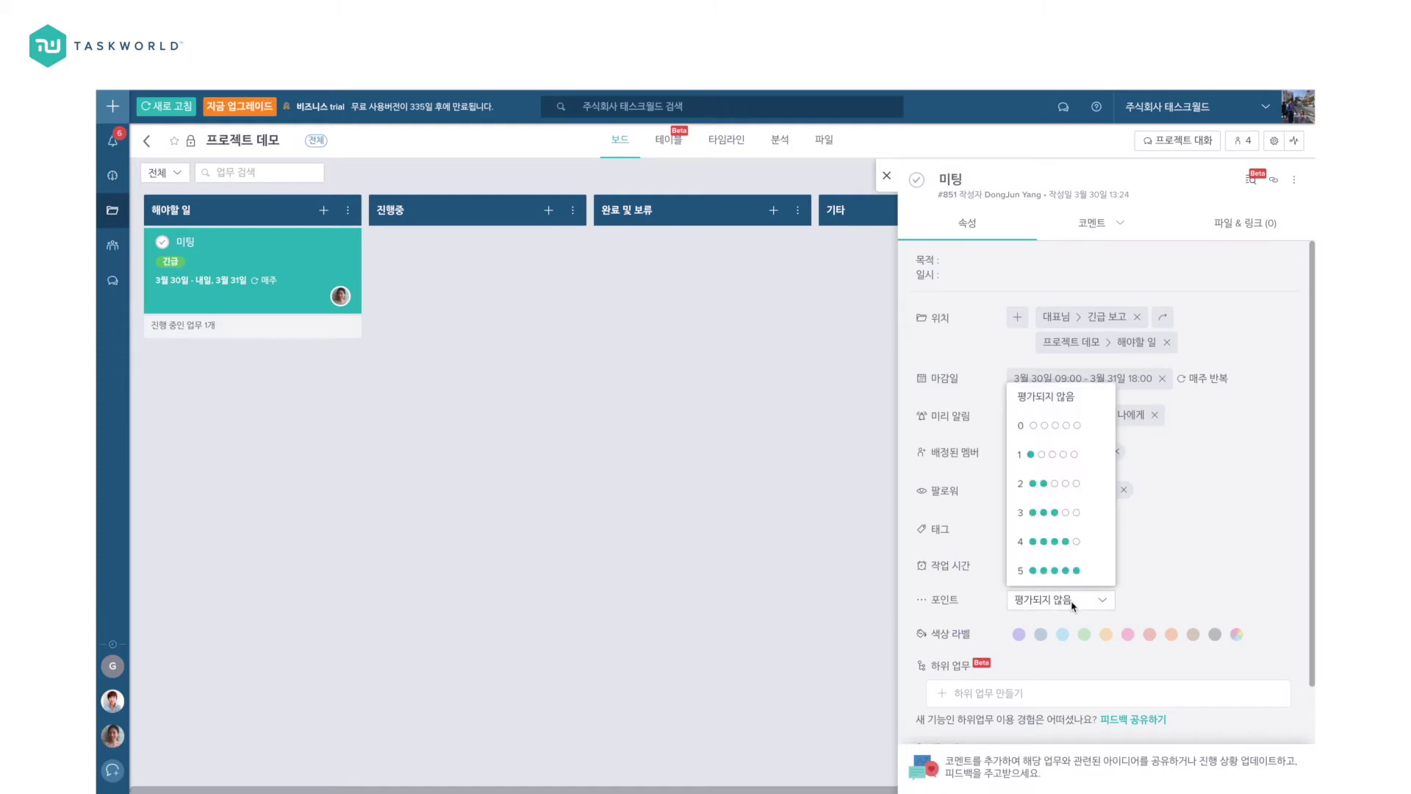
pyautogui.click(1043, 512)
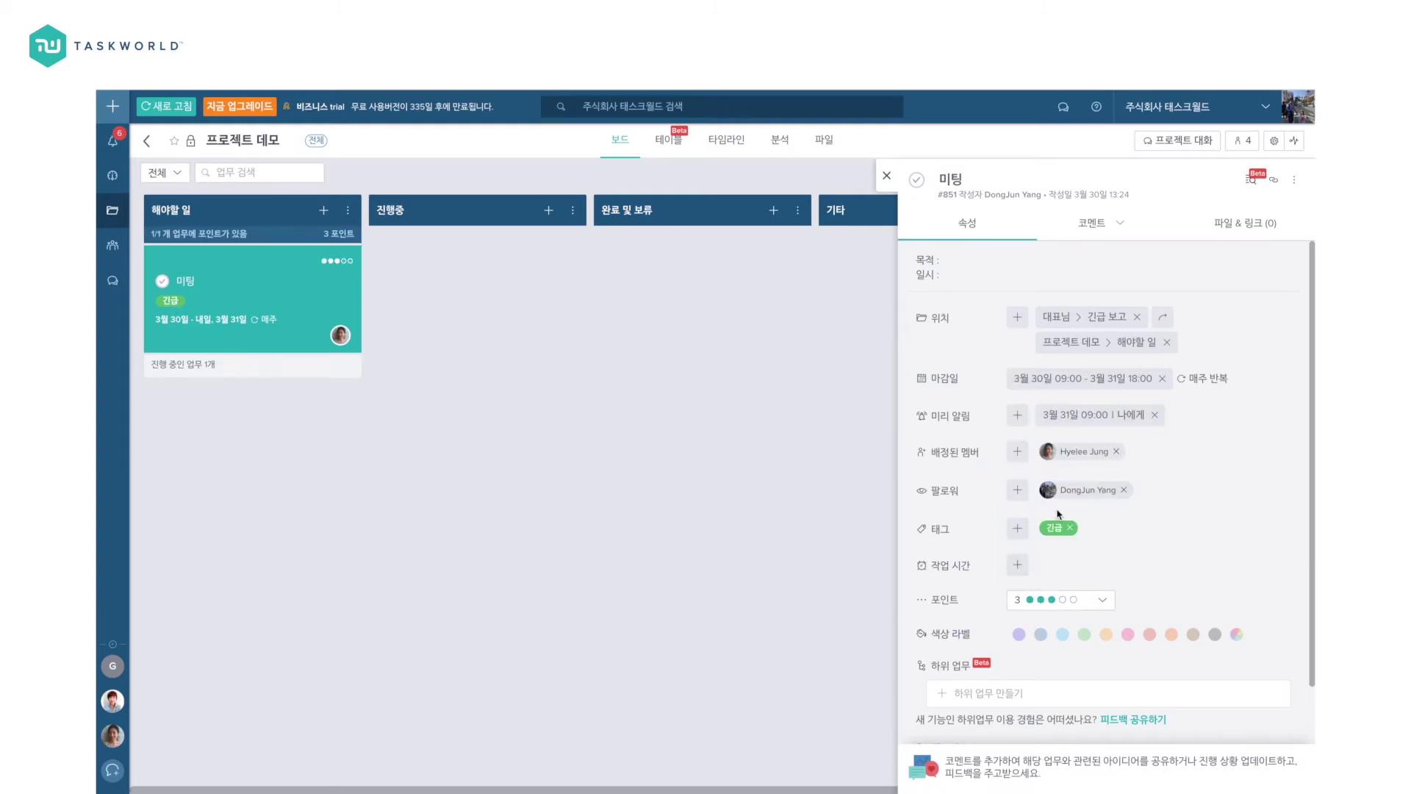
pyautogui.click(1146, 639)
# Step: Add three checklist items to the 미팅 task: 장소 선정, 자료 준비 and 참석자 확인
pyautogui.scroll(-1, 1123, 527)
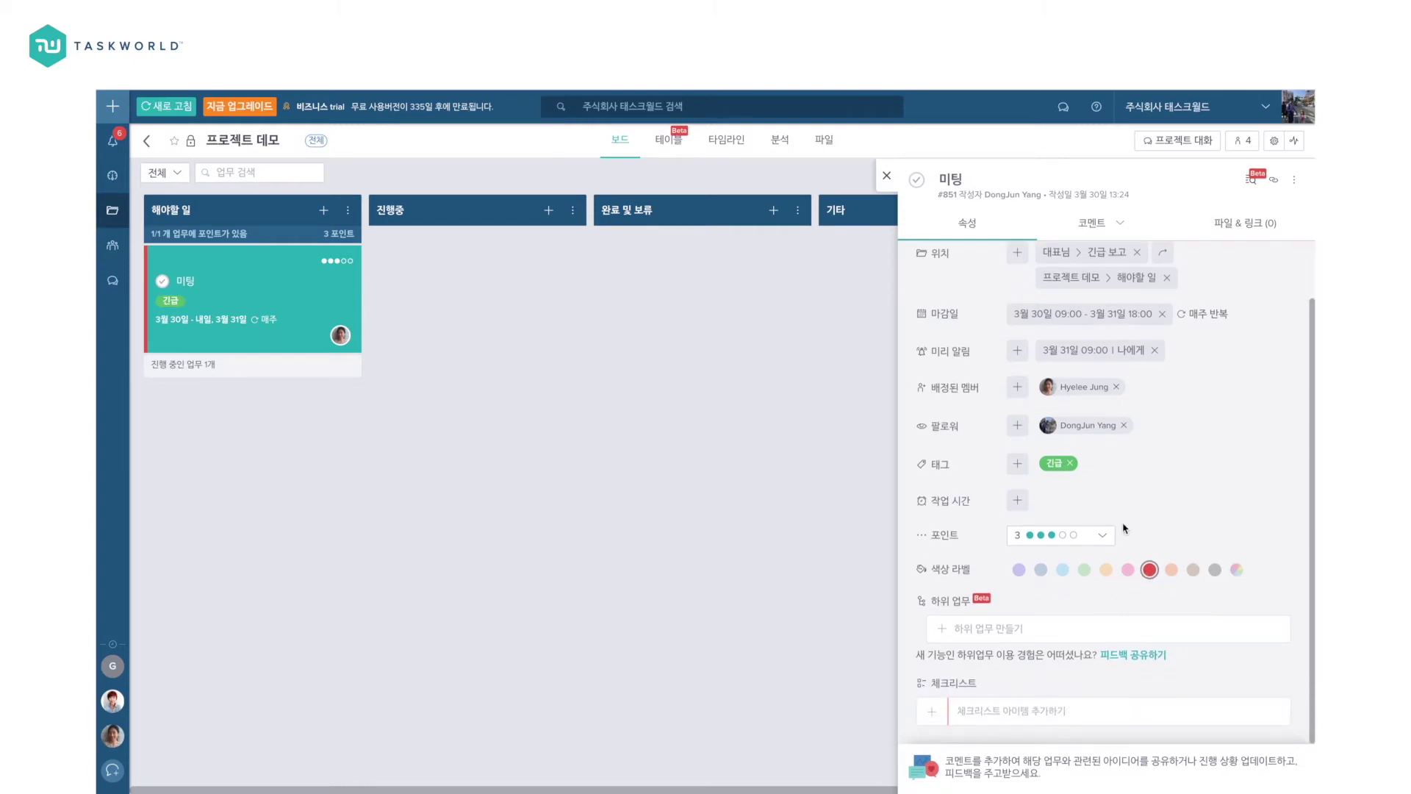
pyautogui.click(1009, 634)
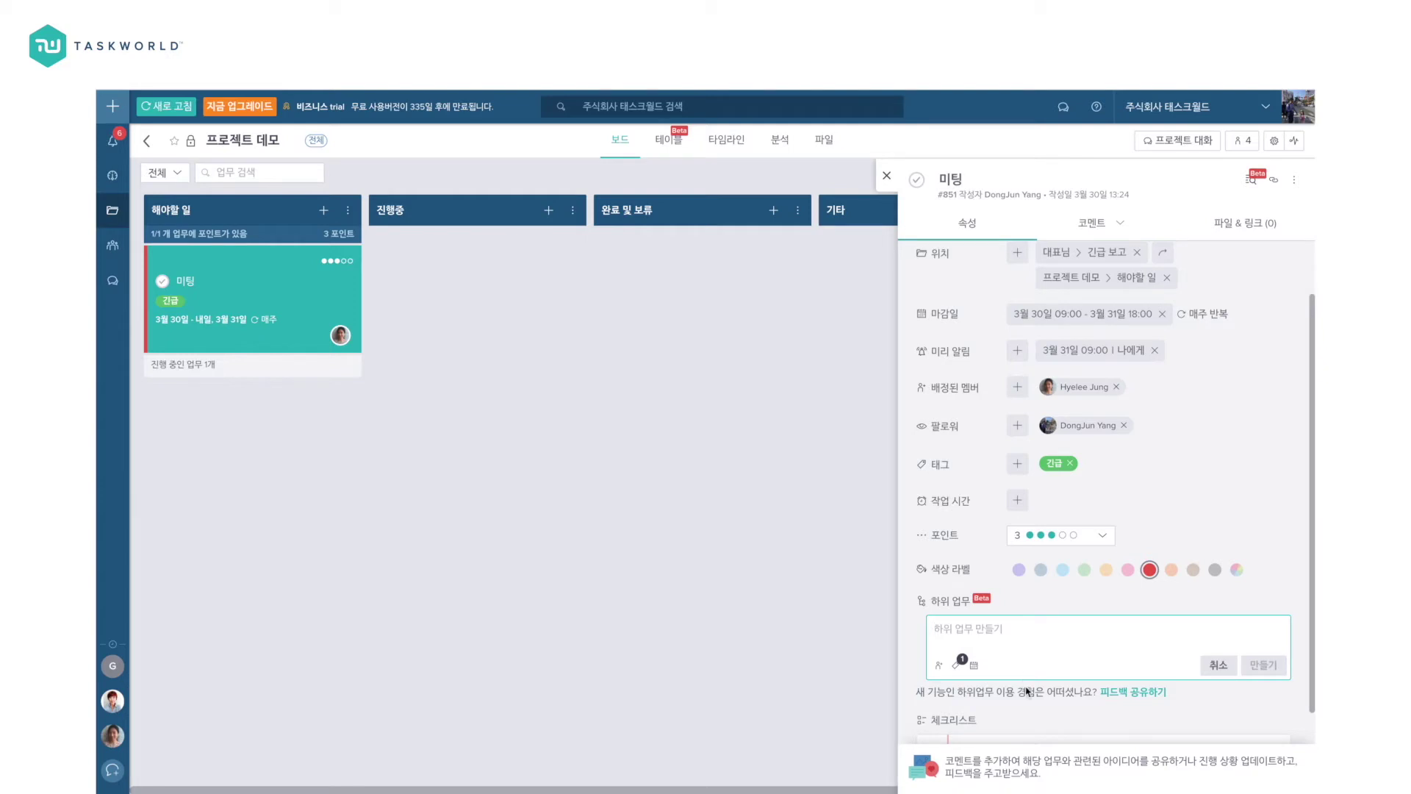
pyautogui.scroll(-1, 1024, 707)
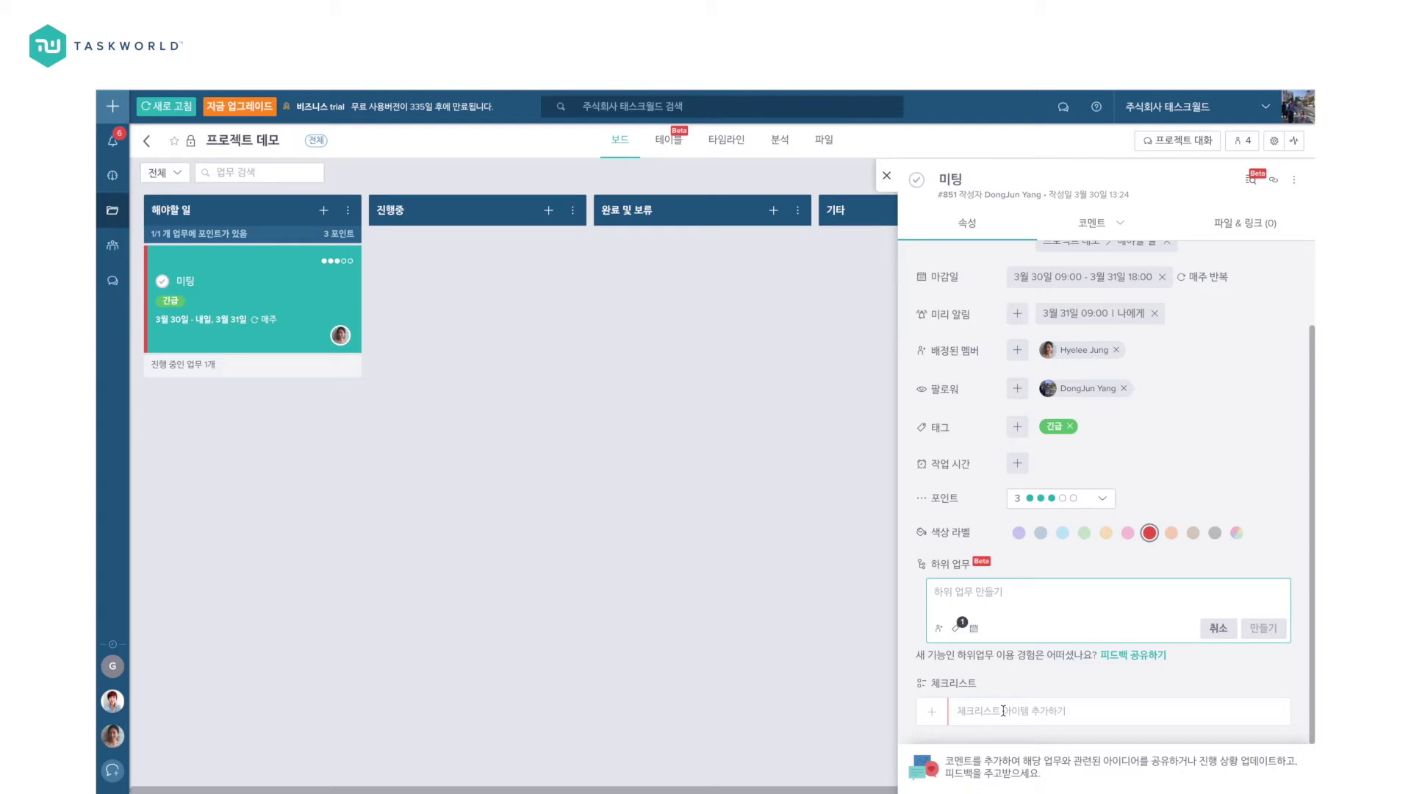
pyautogui.write('장소 선정')
pyautogui.press('Return')
pyautogui.scroll(-1, 1005, 716)
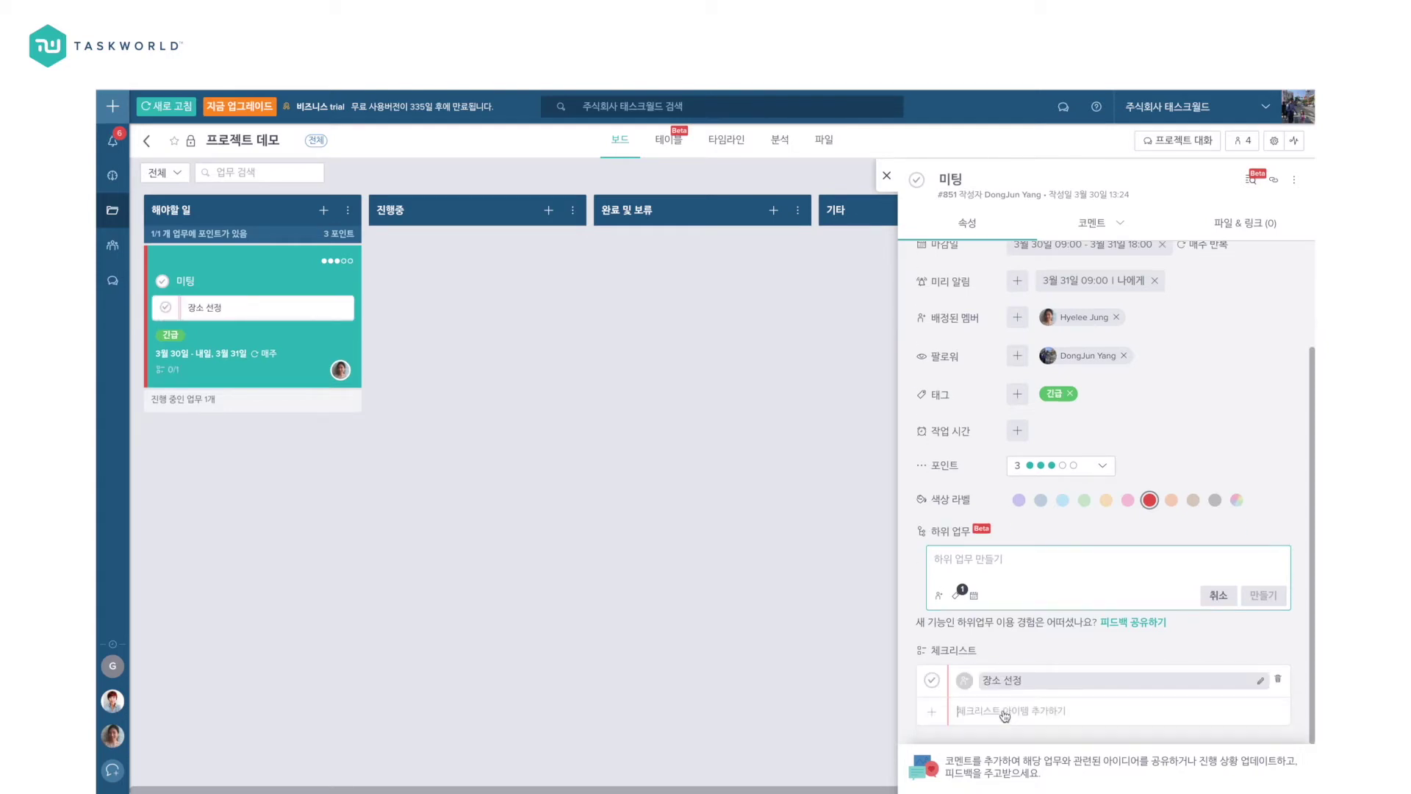
pyautogui.write('자료 준비')
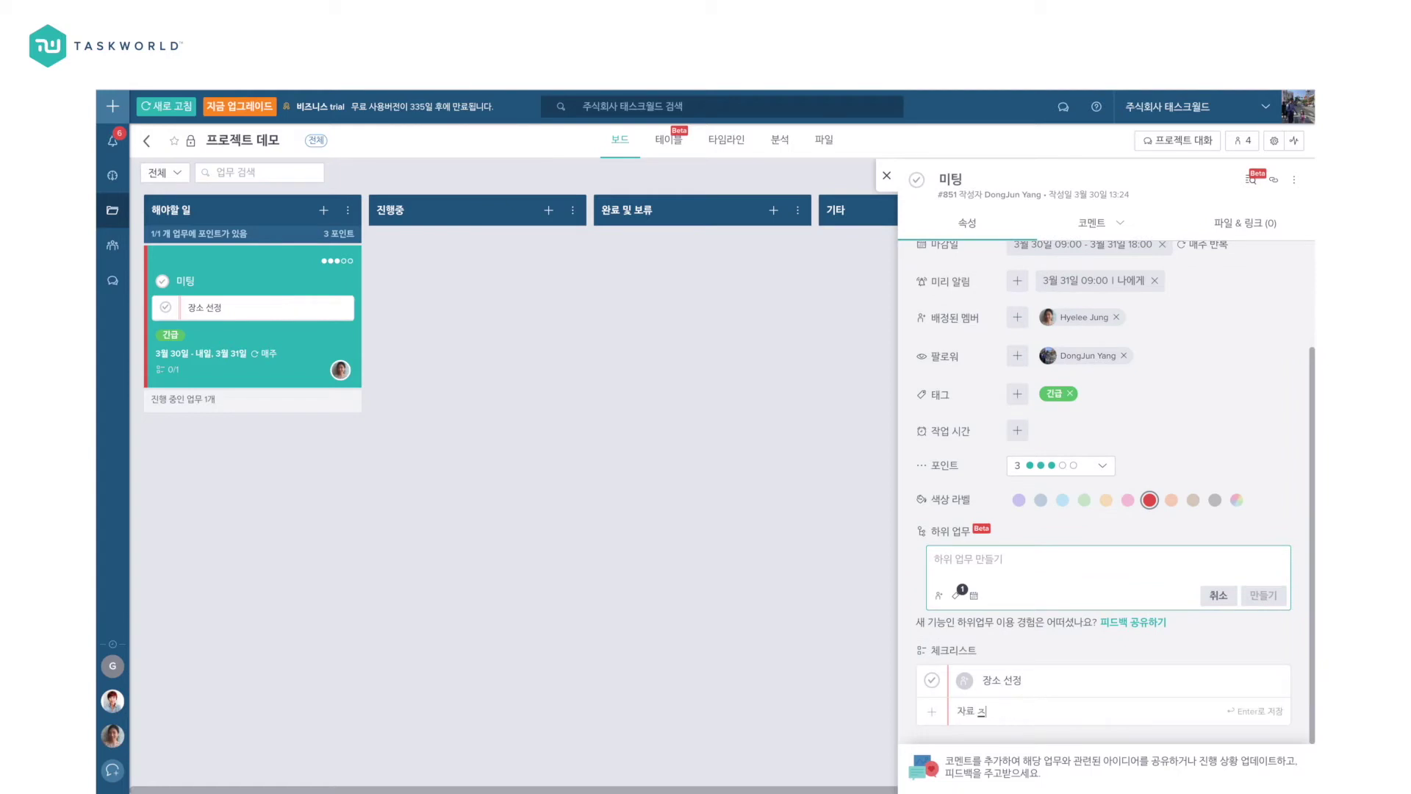
pyautogui.press('Return')
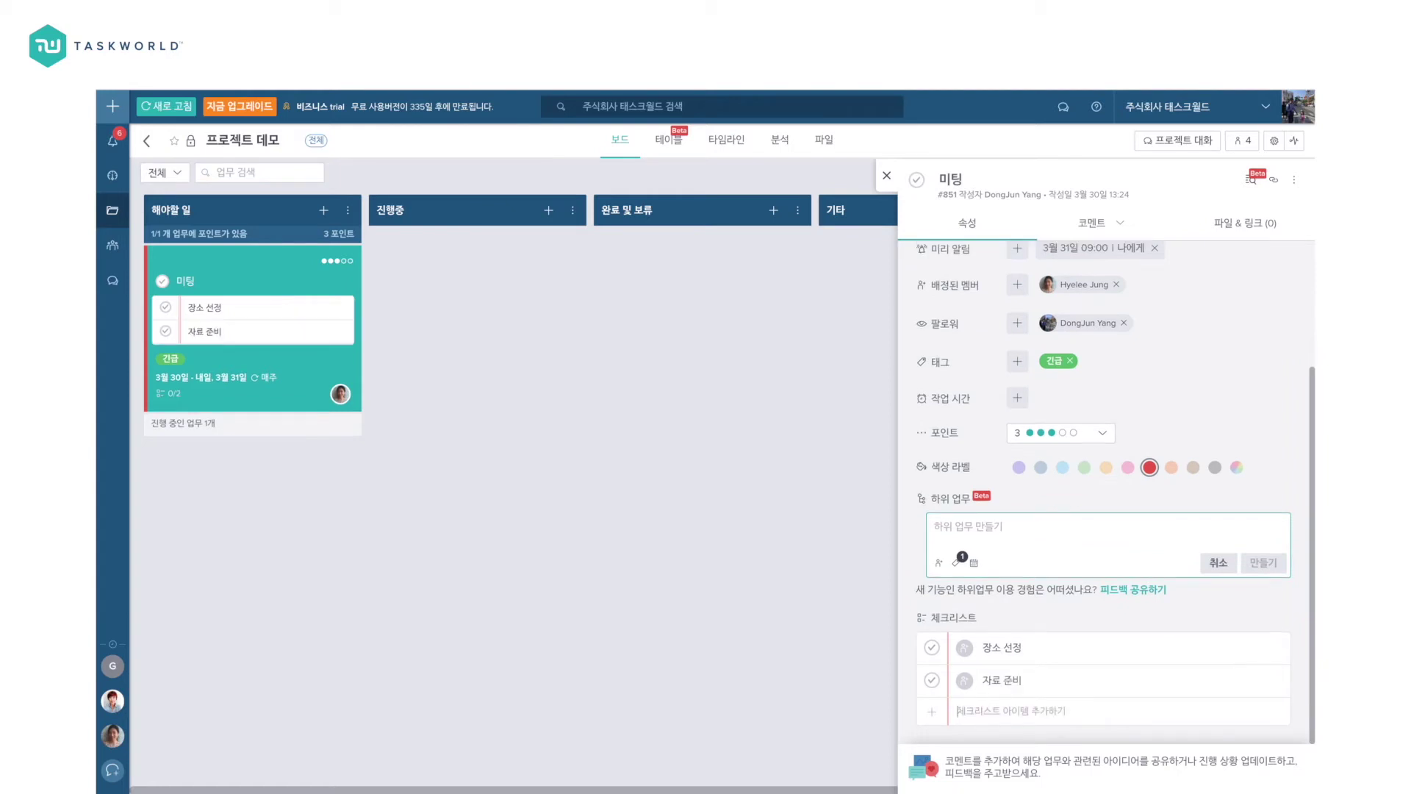
pyautogui.write('참석자 회')
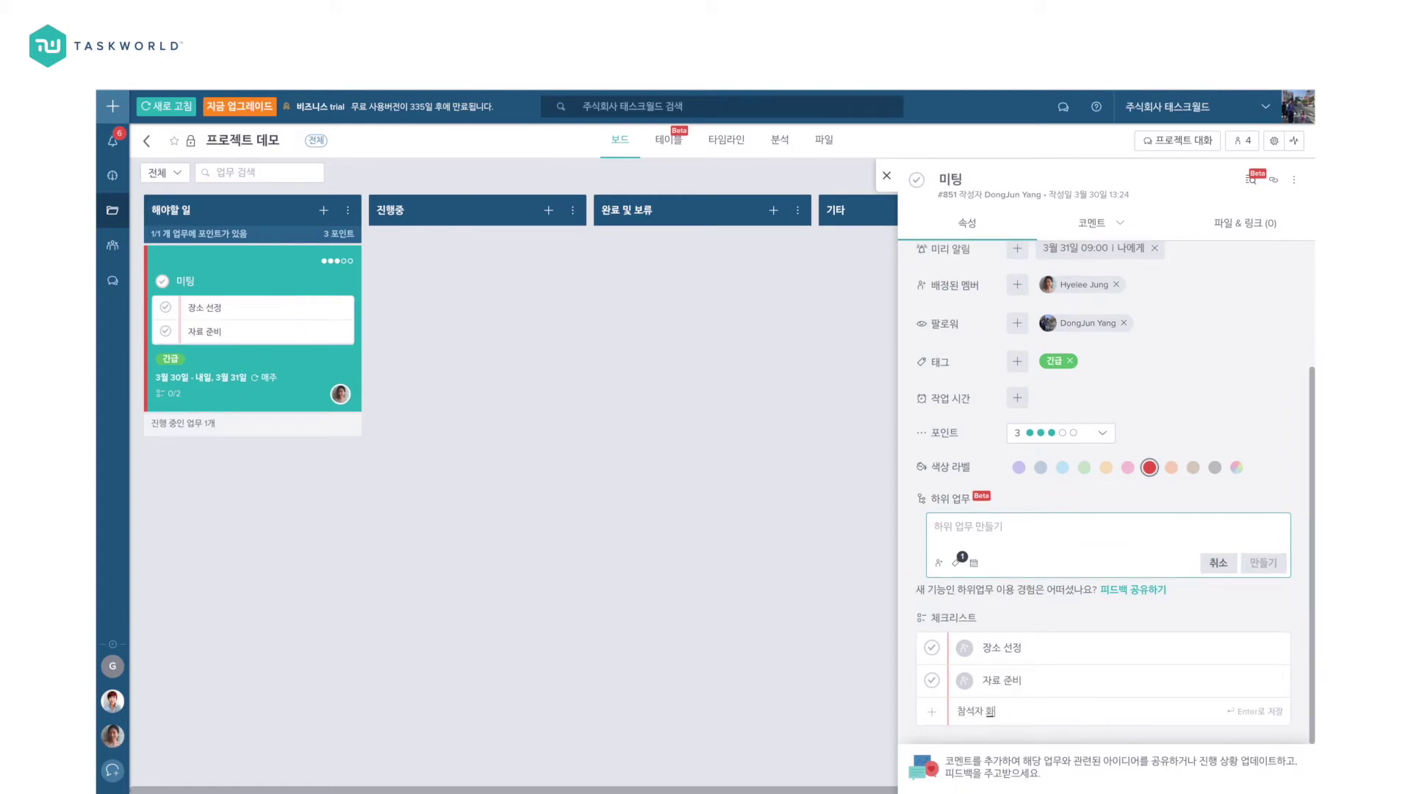
pyautogui.write('인')
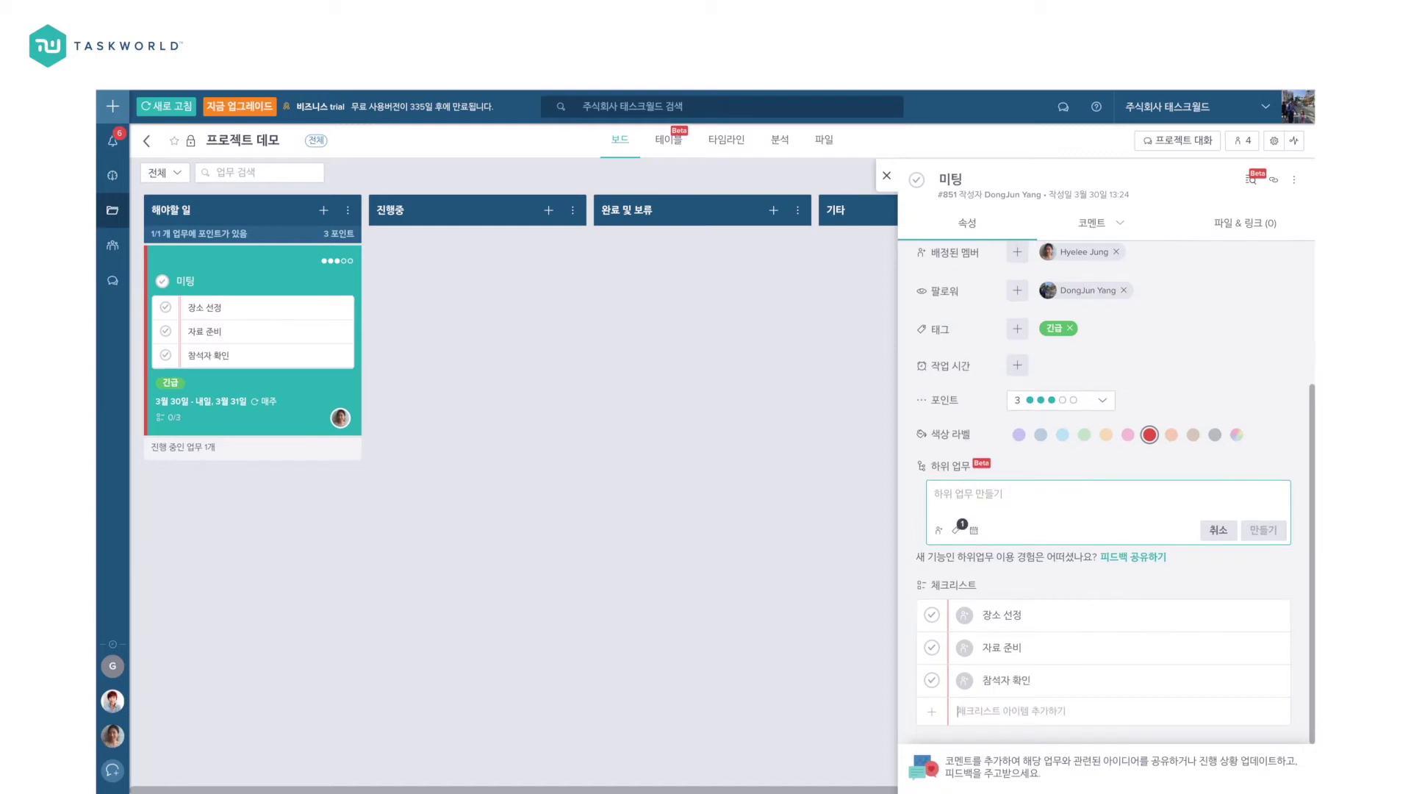
pyautogui.press('Return')
# Step: Assign the task's assigned member to all three checklist items and mark the 장소 선정 item as complete
pyautogui.click(965, 615)
pyautogui.click(1003, 507)
pyautogui.click(965, 646)
pyautogui.click(996, 547)
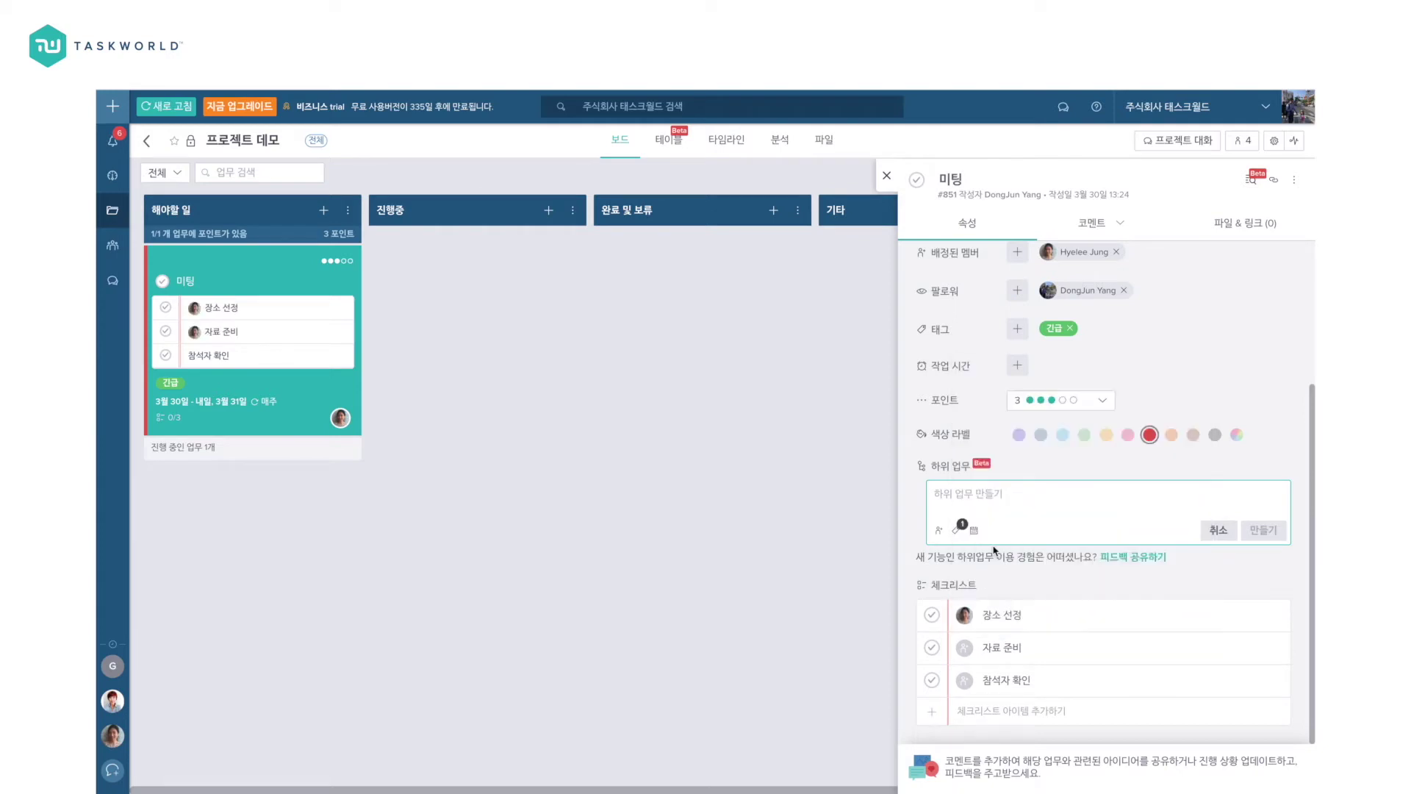
pyautogui.scroll(2, 1039, 382)
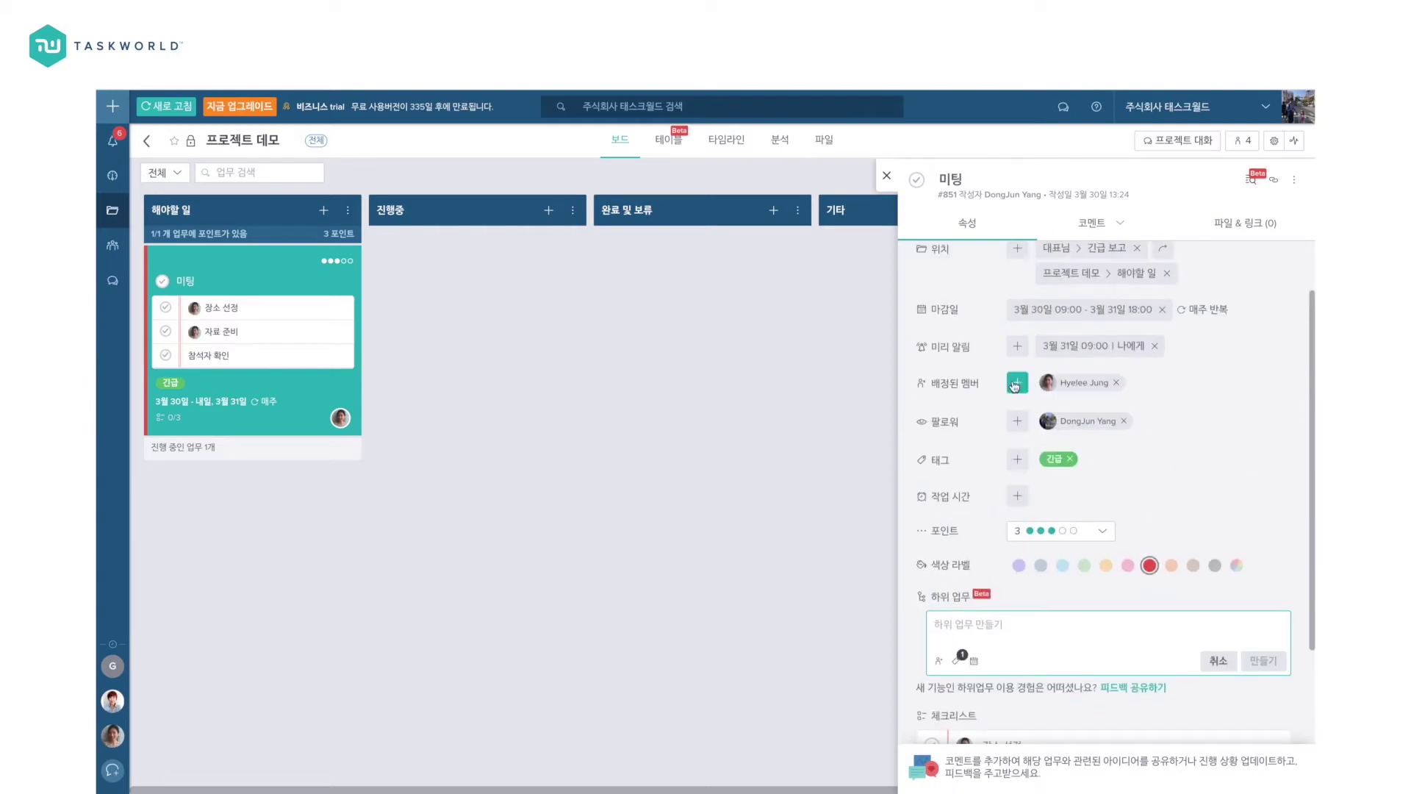
pyautogui.scroll(-2, 1017, 393)
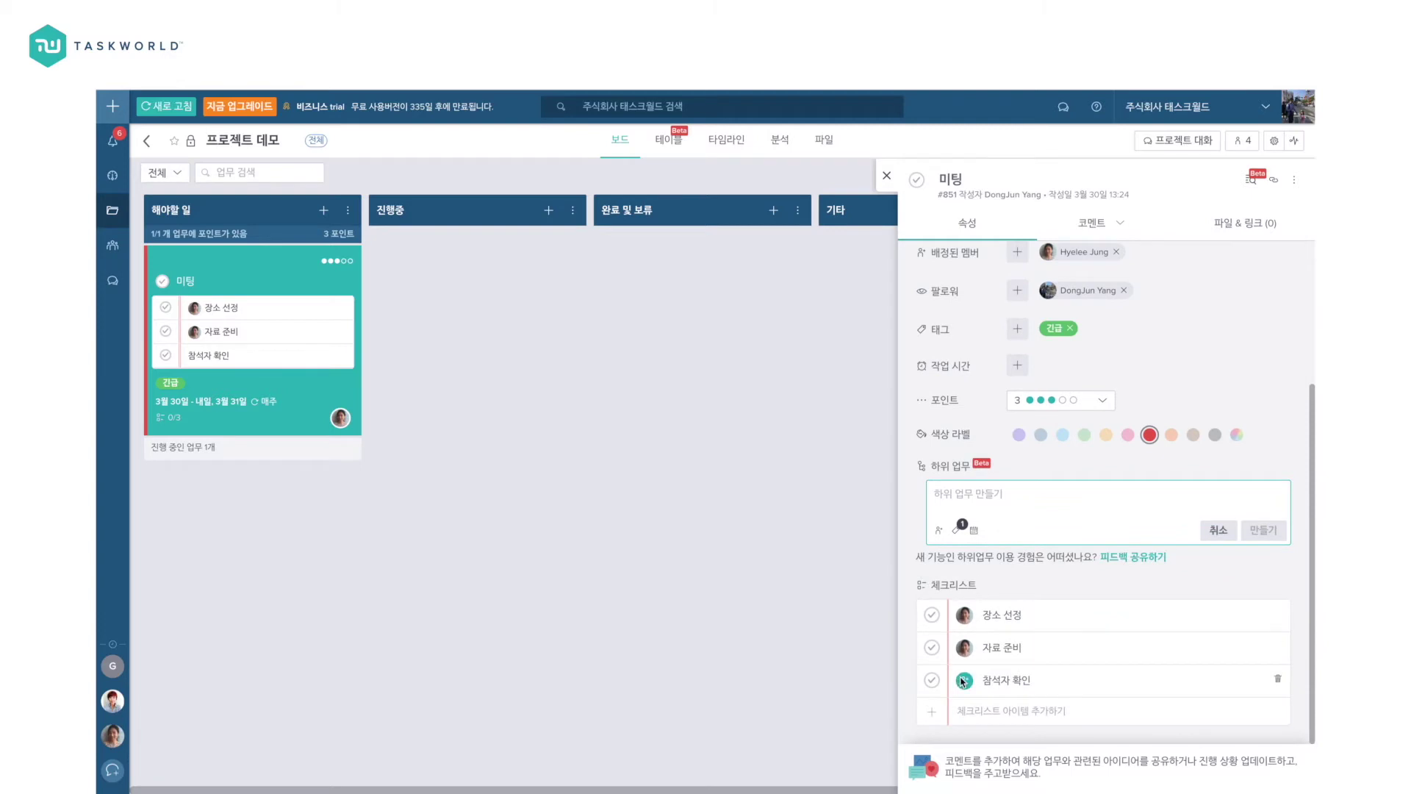
pyautogui.click(962, 680)
pyautogui.click(987, 580)
pyautogui.click(932, 615)
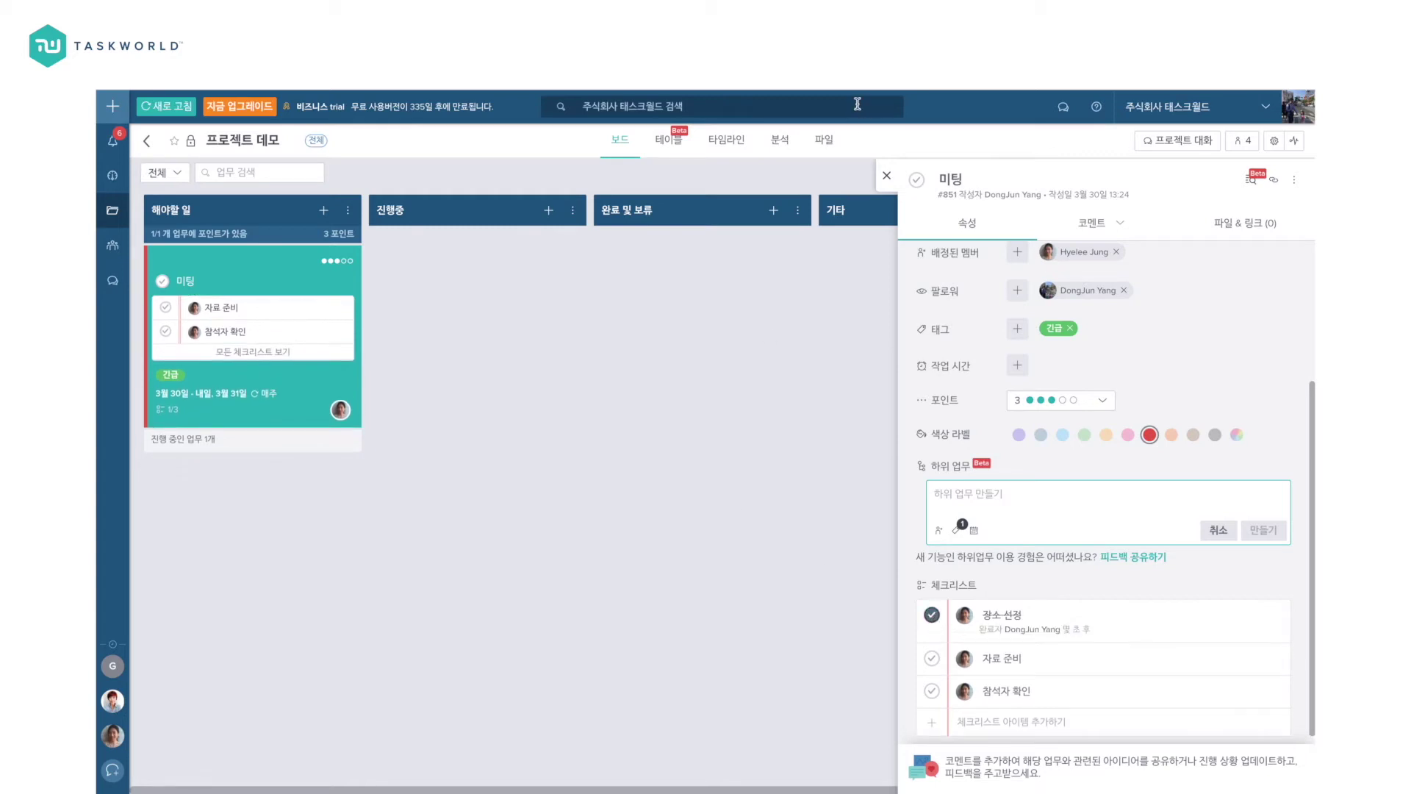
pyautogui.click(885, 178)
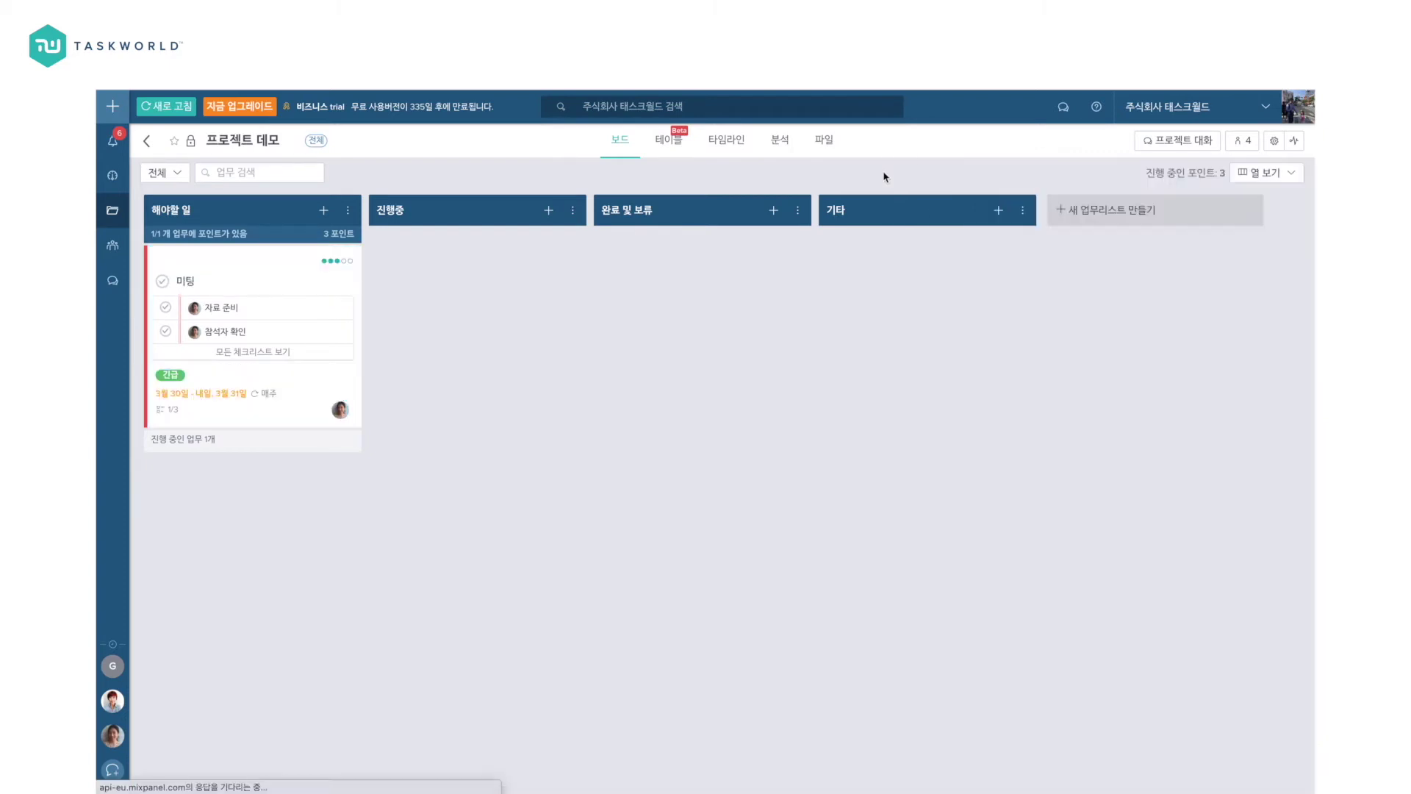
# Step: Open the 대표님 project and look through its task lists in the table view (테이블)
pyautogui.click(144, 141)
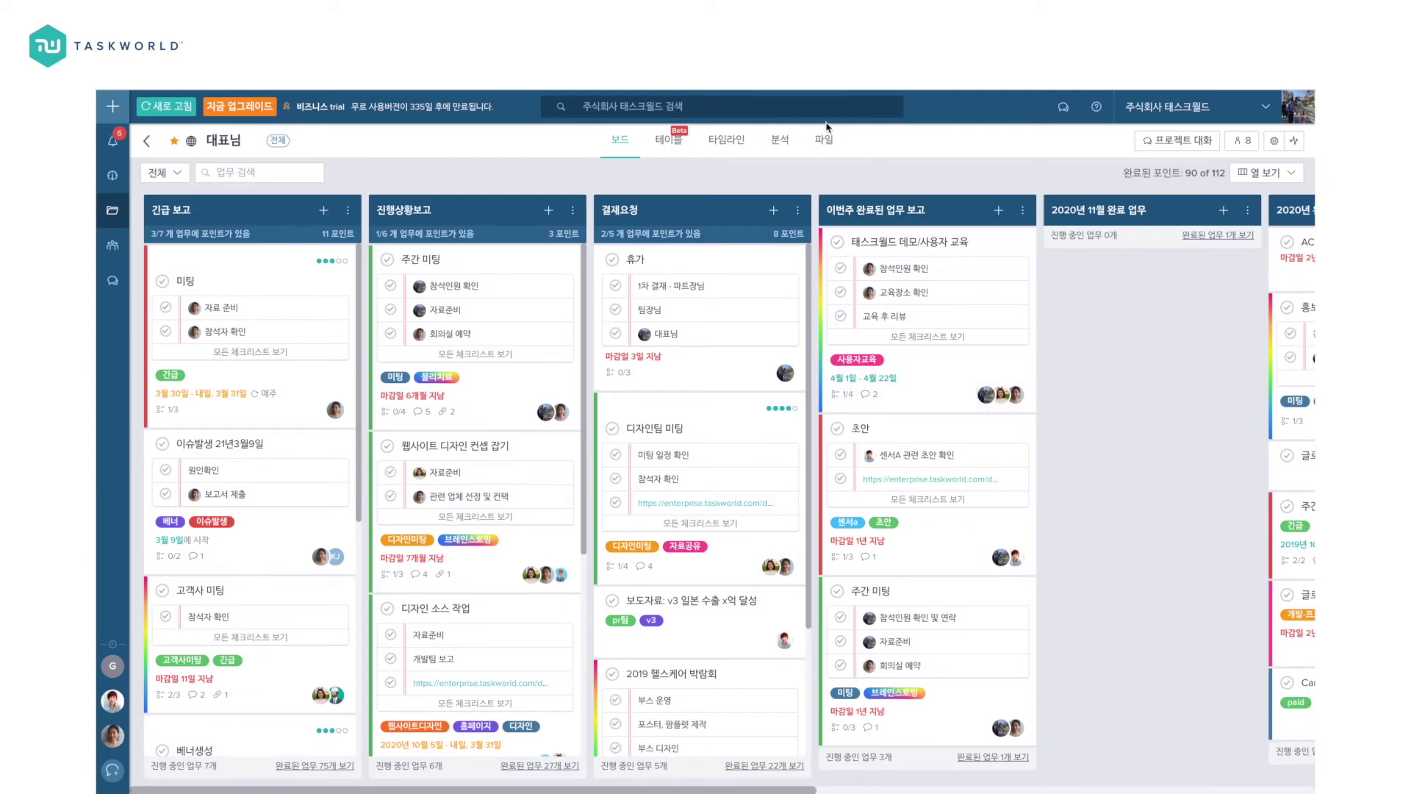
pyautogui.click(668, 147)
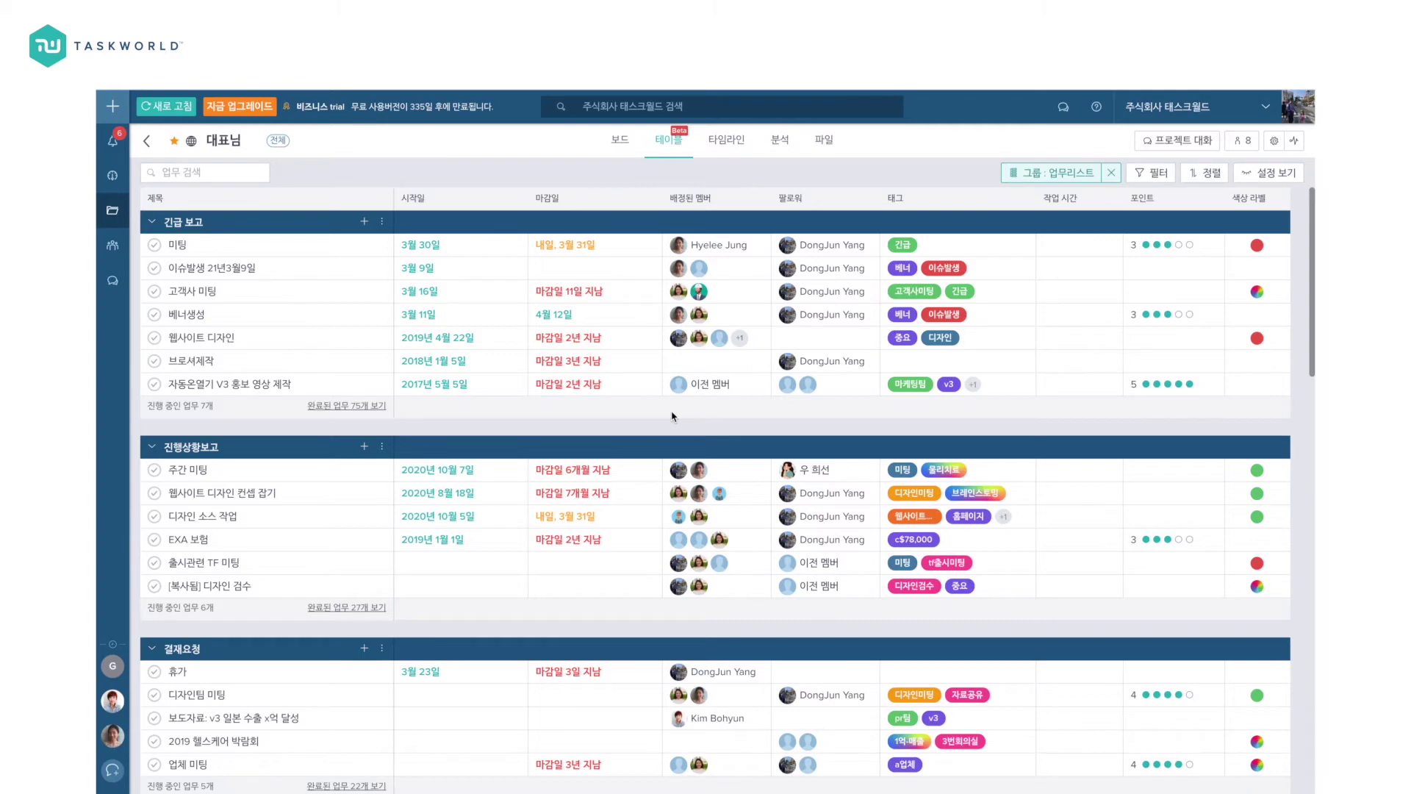
pyautogui.scroll(-3, 671, 417)
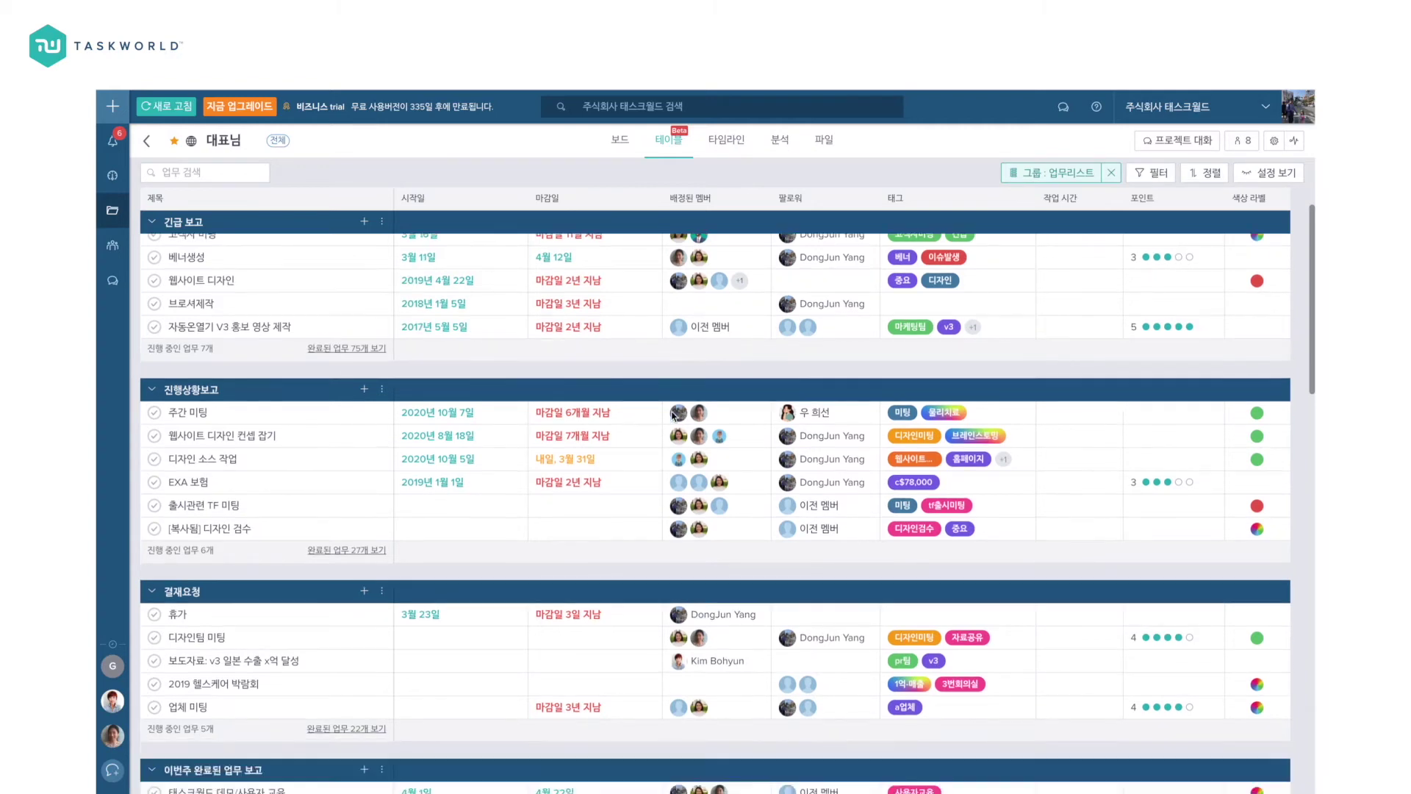
# Step: Sort the tasks in the 대표님 project's table view by due date (마감일)
pyautogui.scroll(3, 671, 413)
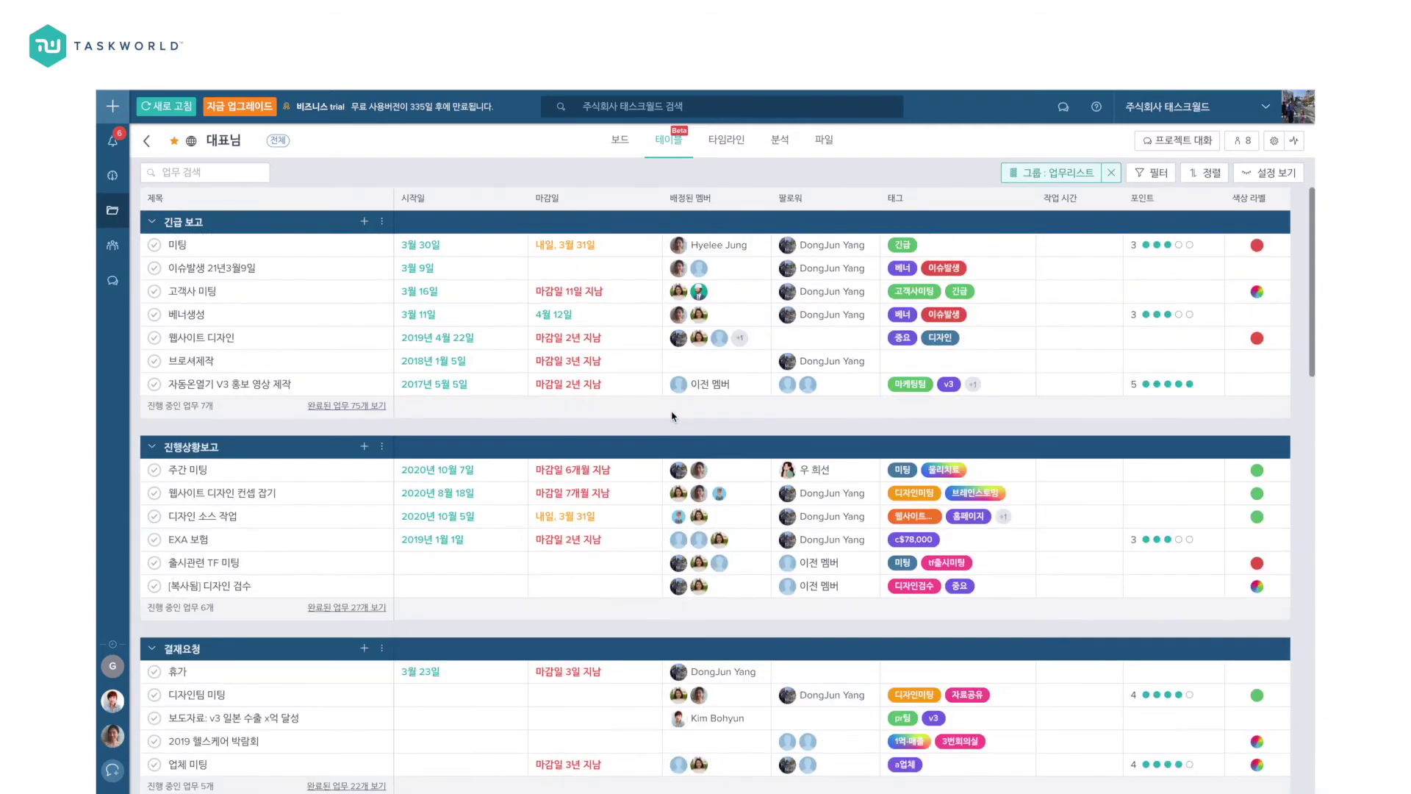
pyautogui.click(1156, 176)
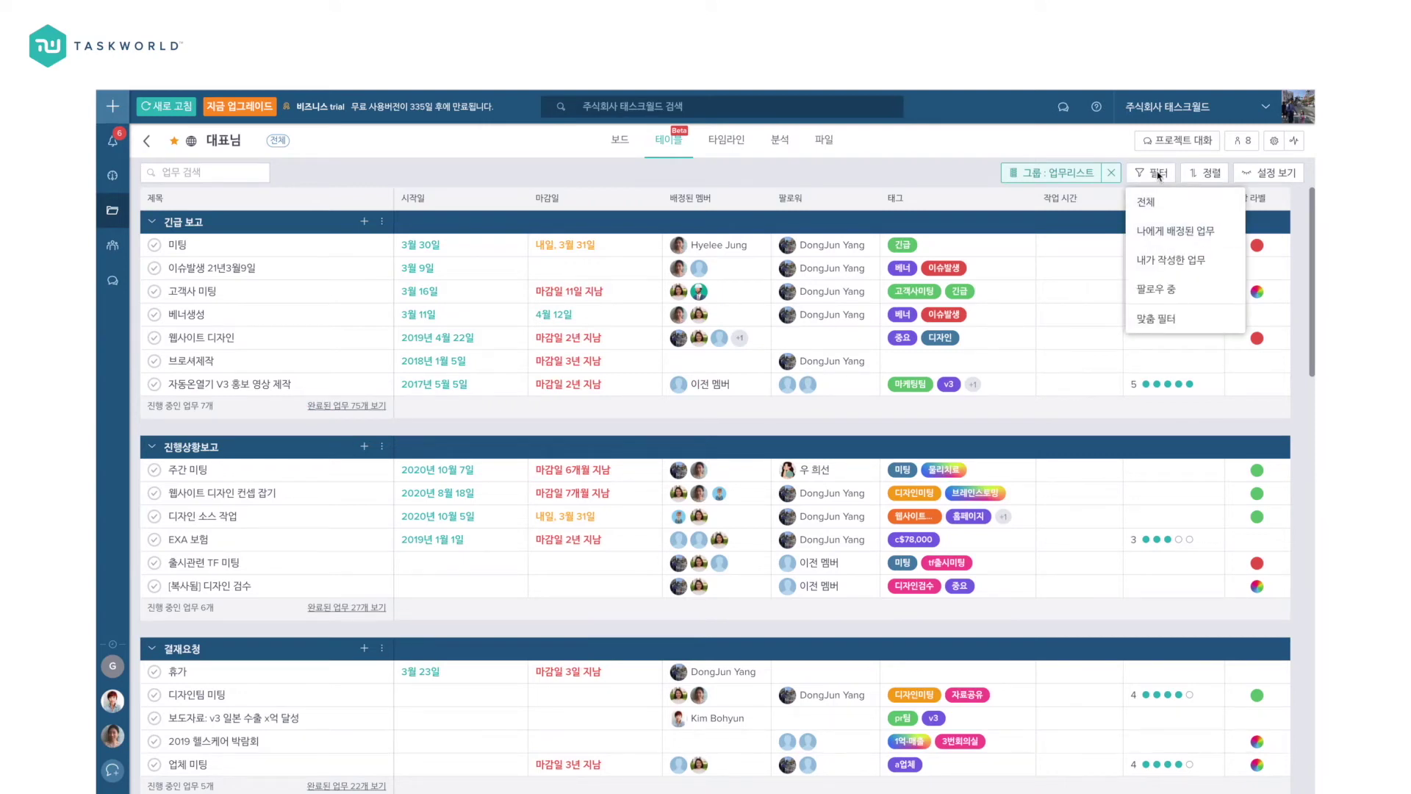
pyautogui.click(1201, 176)
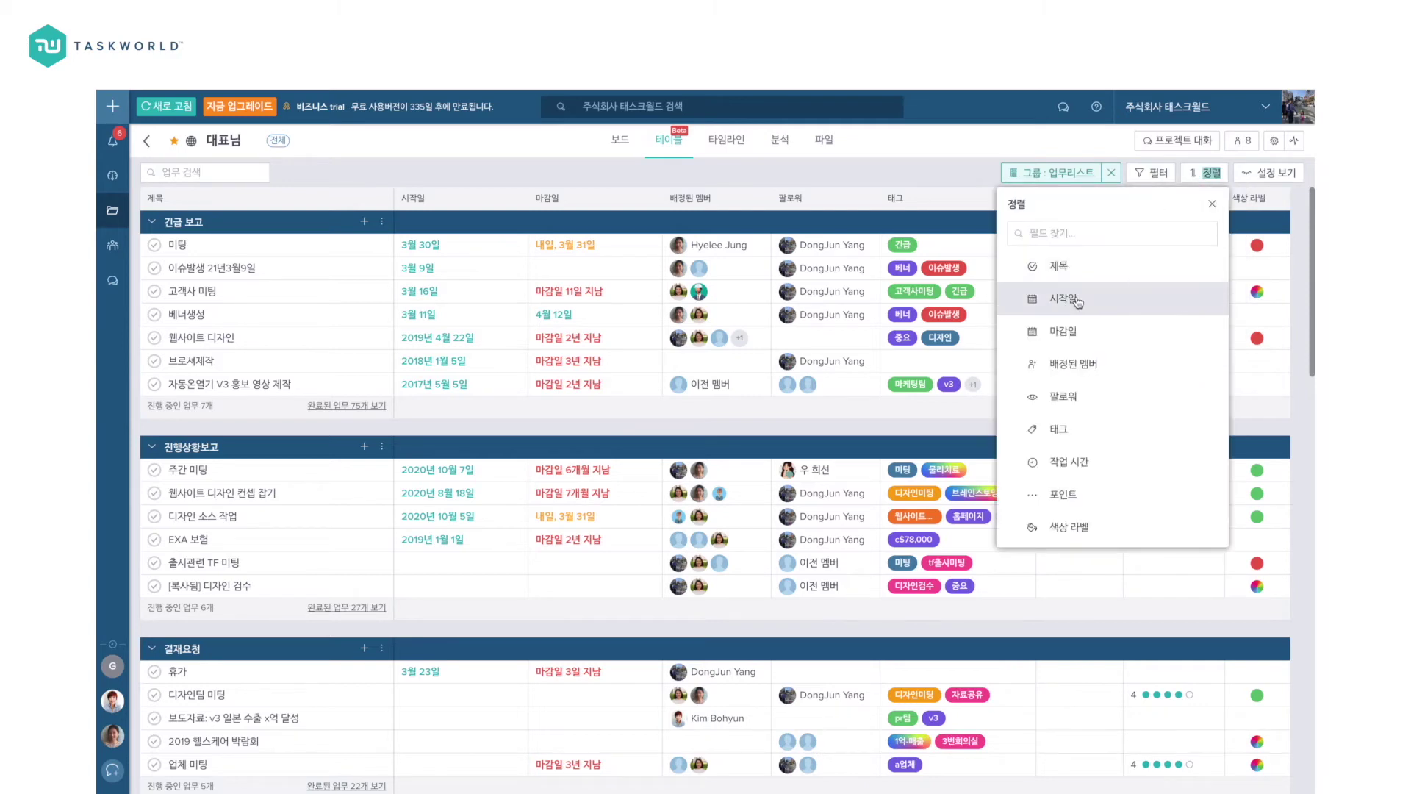
pyautogui.click(1067, 342)
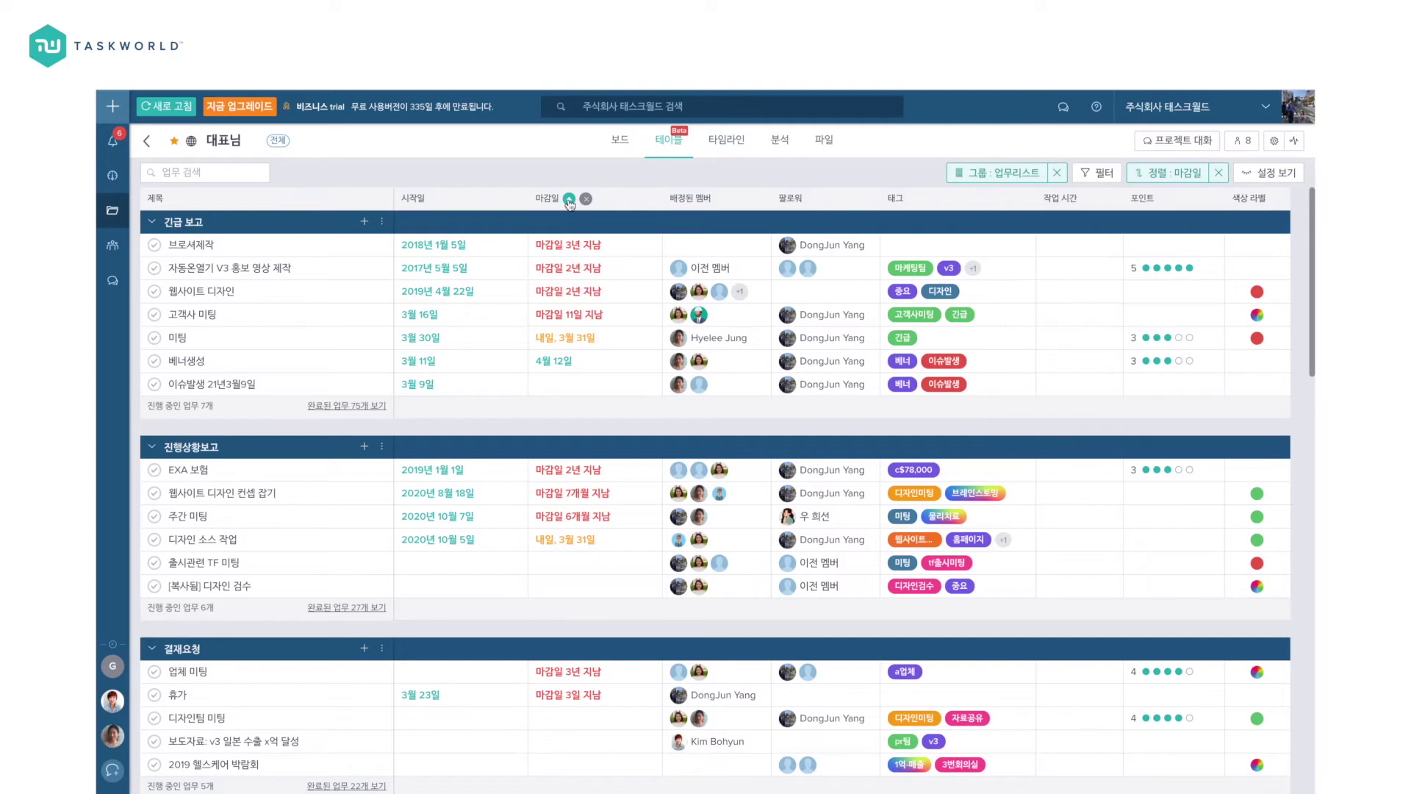
# Step: Show the 대표님 project as a timeline (타임라인) and look over the March and April 2021 task bars
pyautogui.click(726, 140)
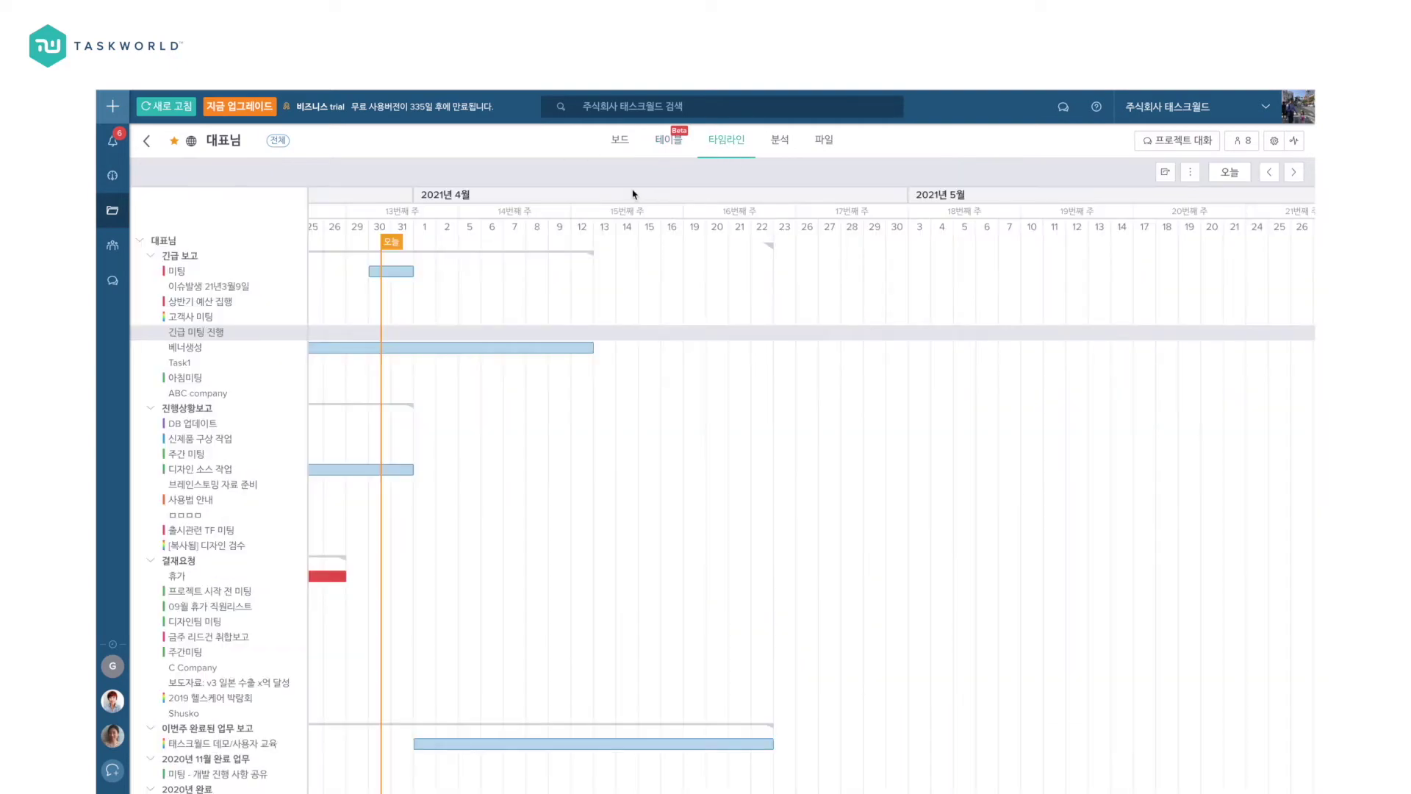
pyautogui.hscroll(-10, 566, 317)
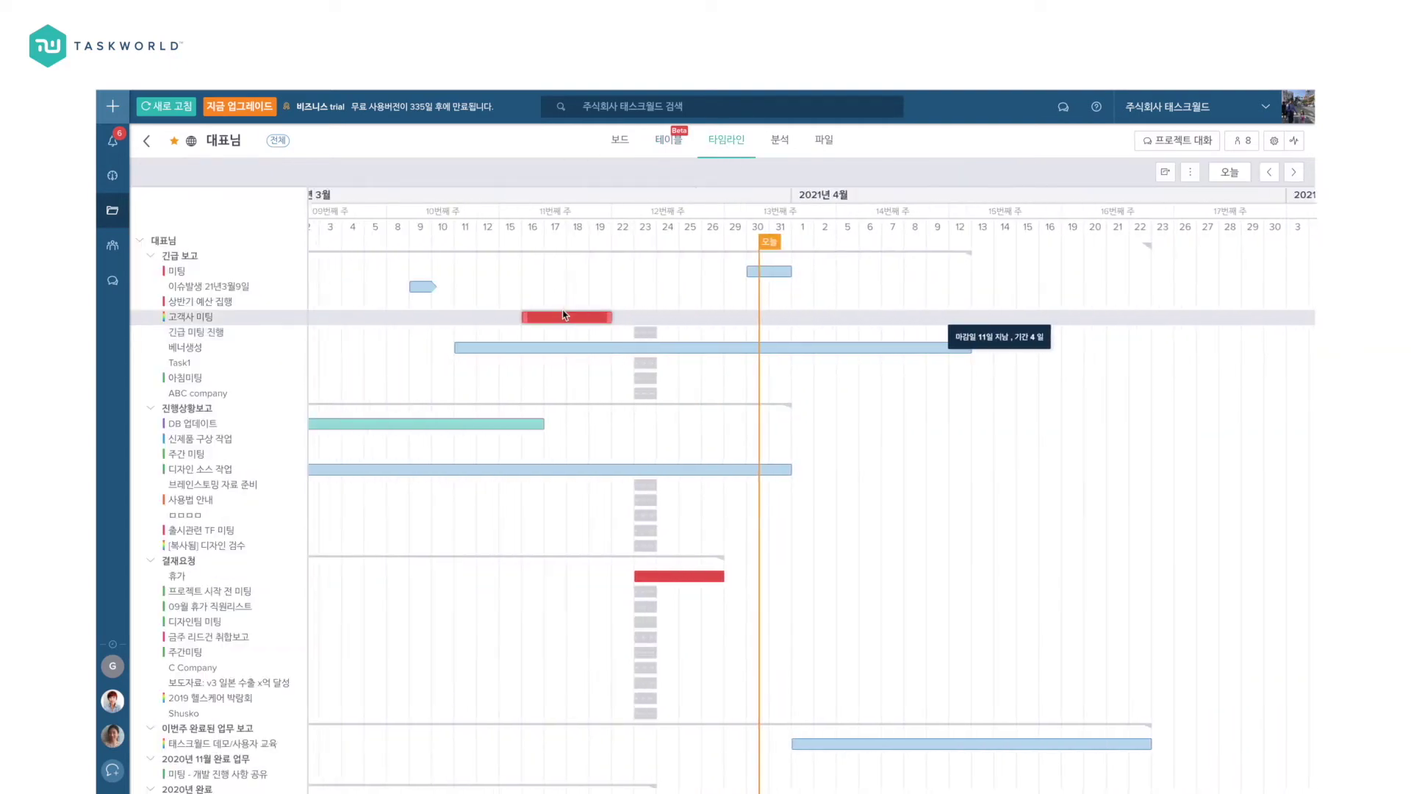
pyautogui.hscroll(1, 564, 315)
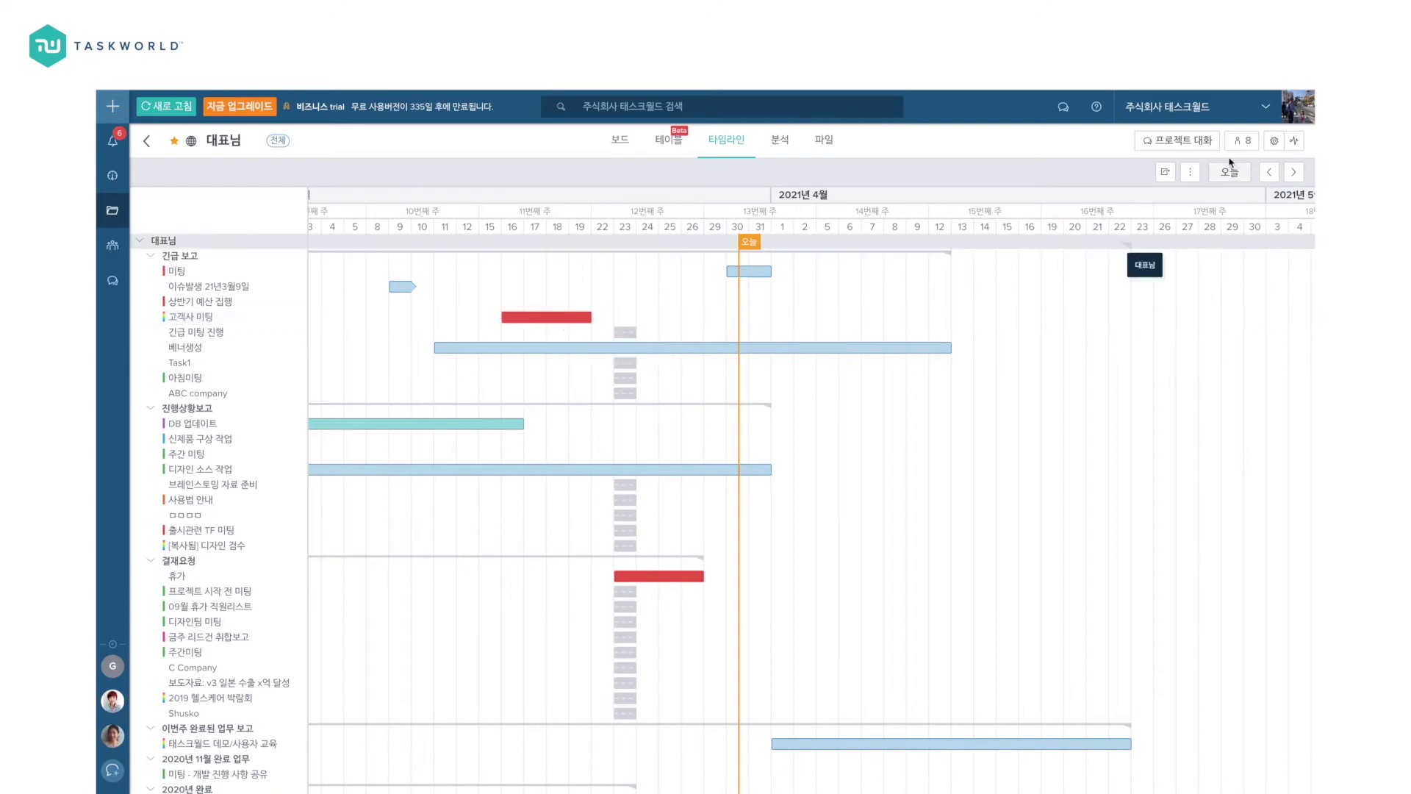
# Step: Check the timeline export settings and the file formats offered, without exporting anything
pyautogui.click(1167, 174)
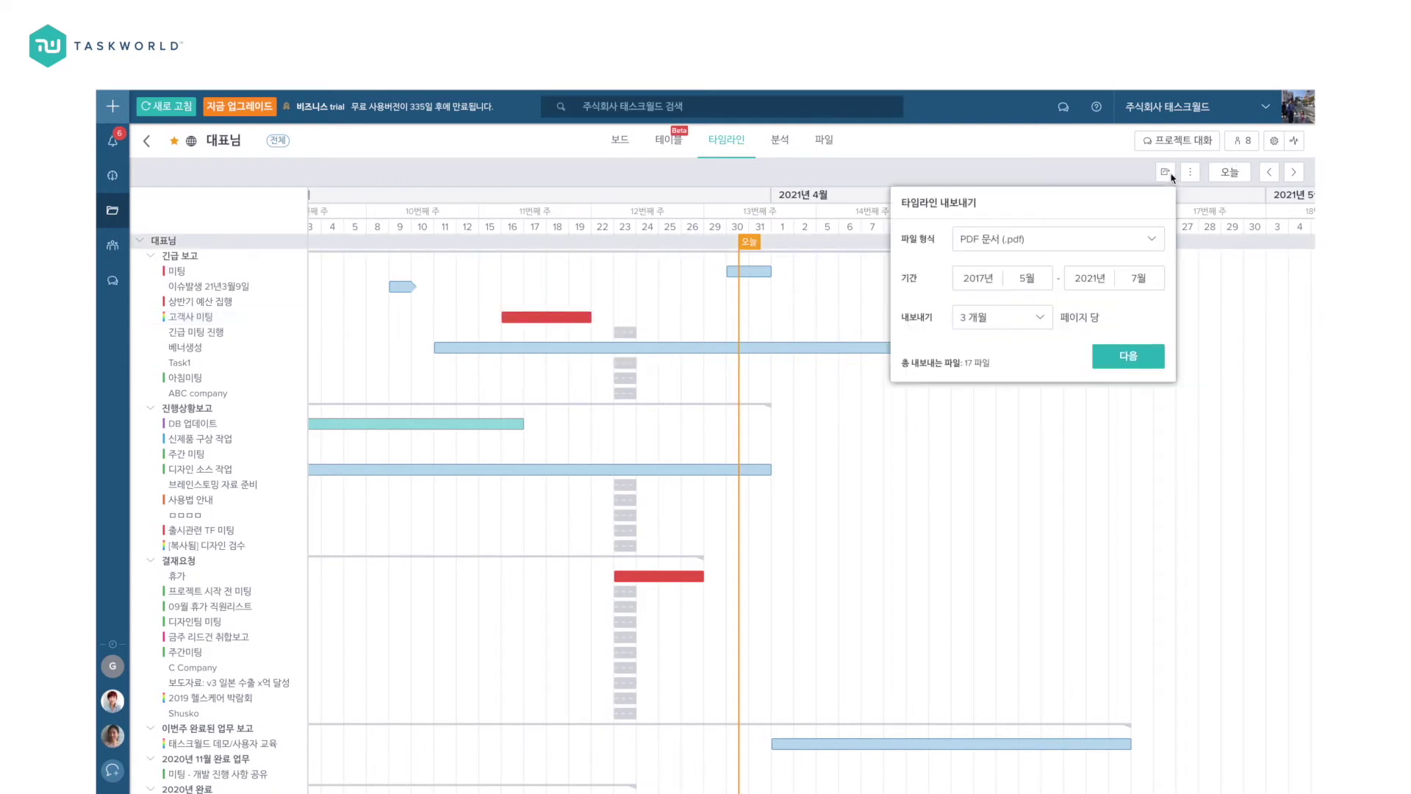
pyautogui.click(1069, 240)
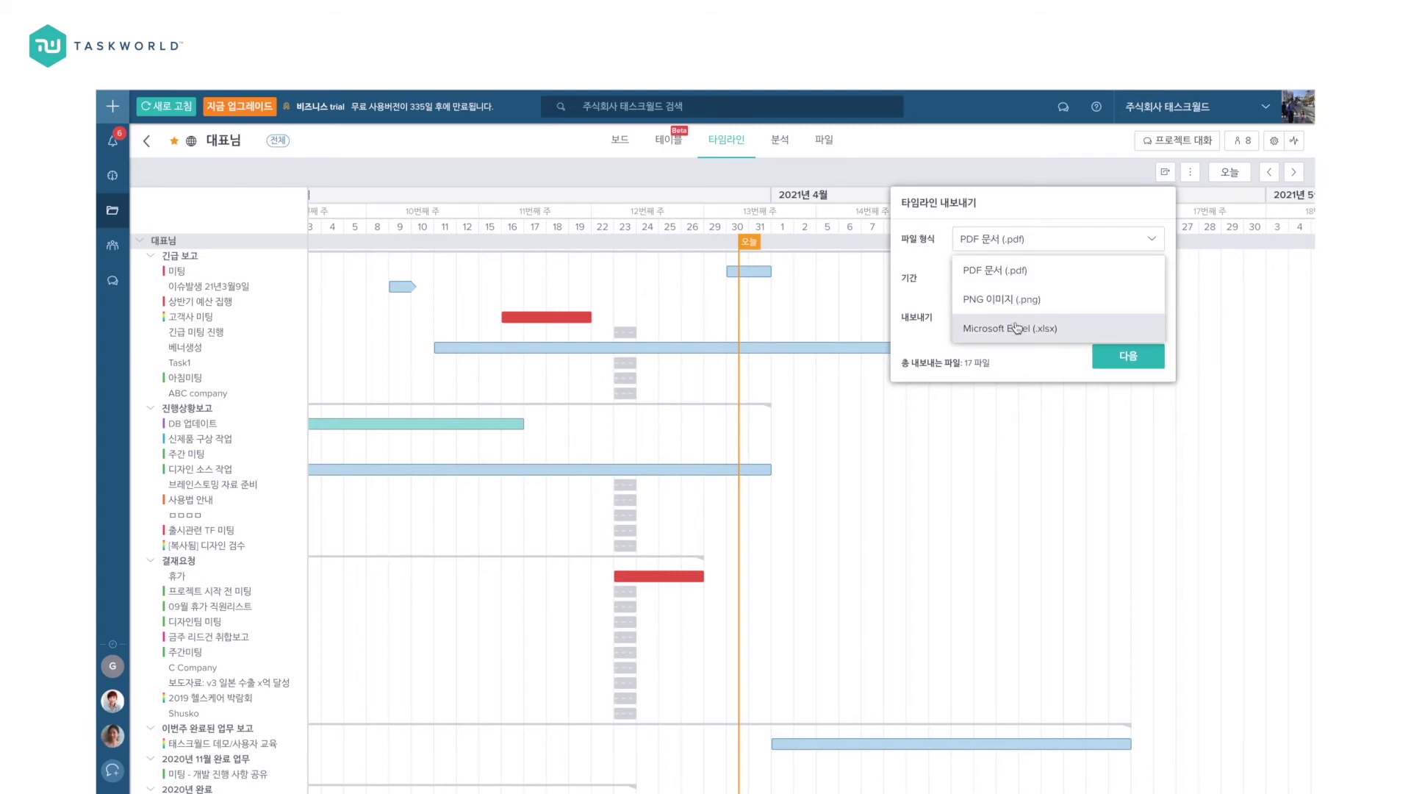
pyautogui.click(968, 170)
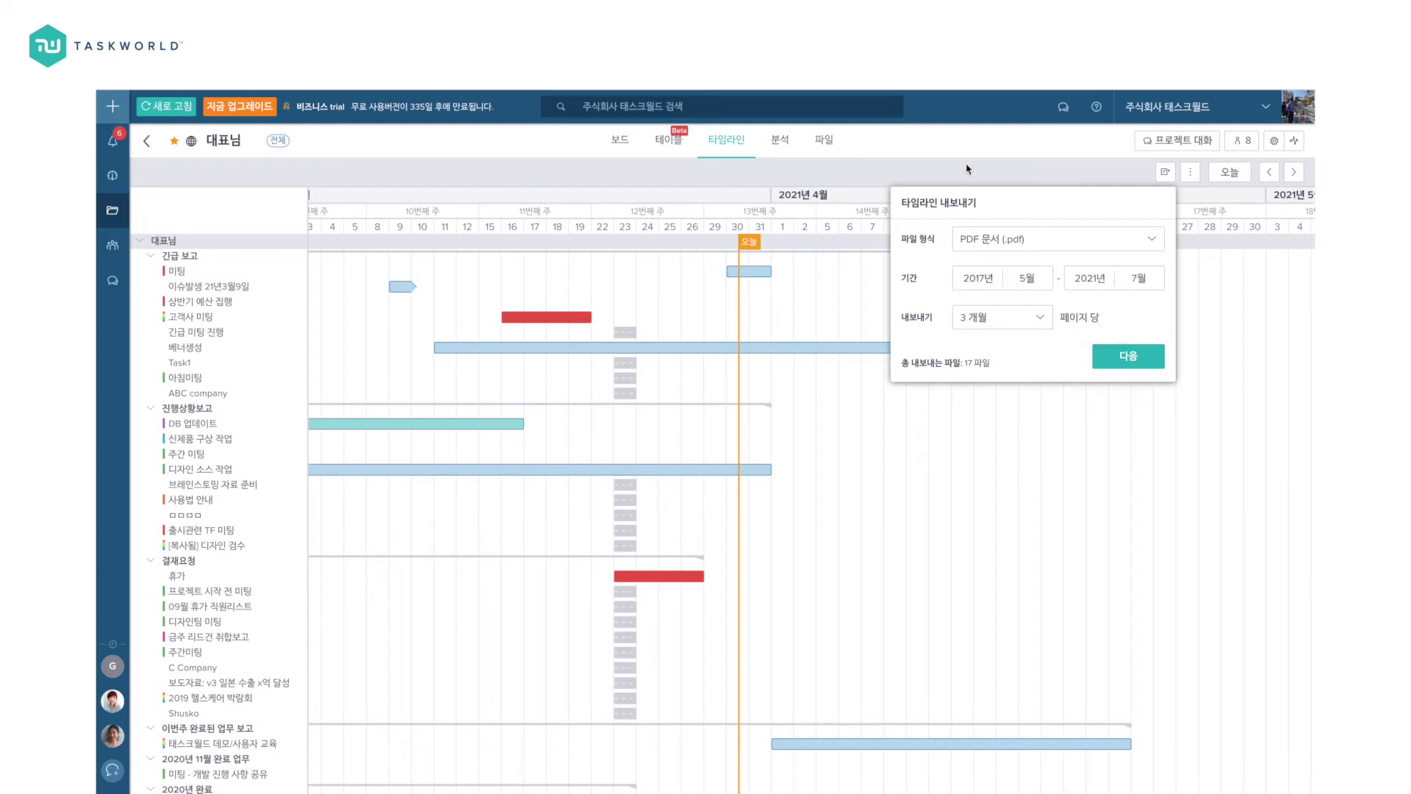
pyautogui.click(967, 169)
# Step: Review the 대표님 project's analytics (분석), including the project overview, task charts and burn-down chart
pyautogui.click(780, 139)
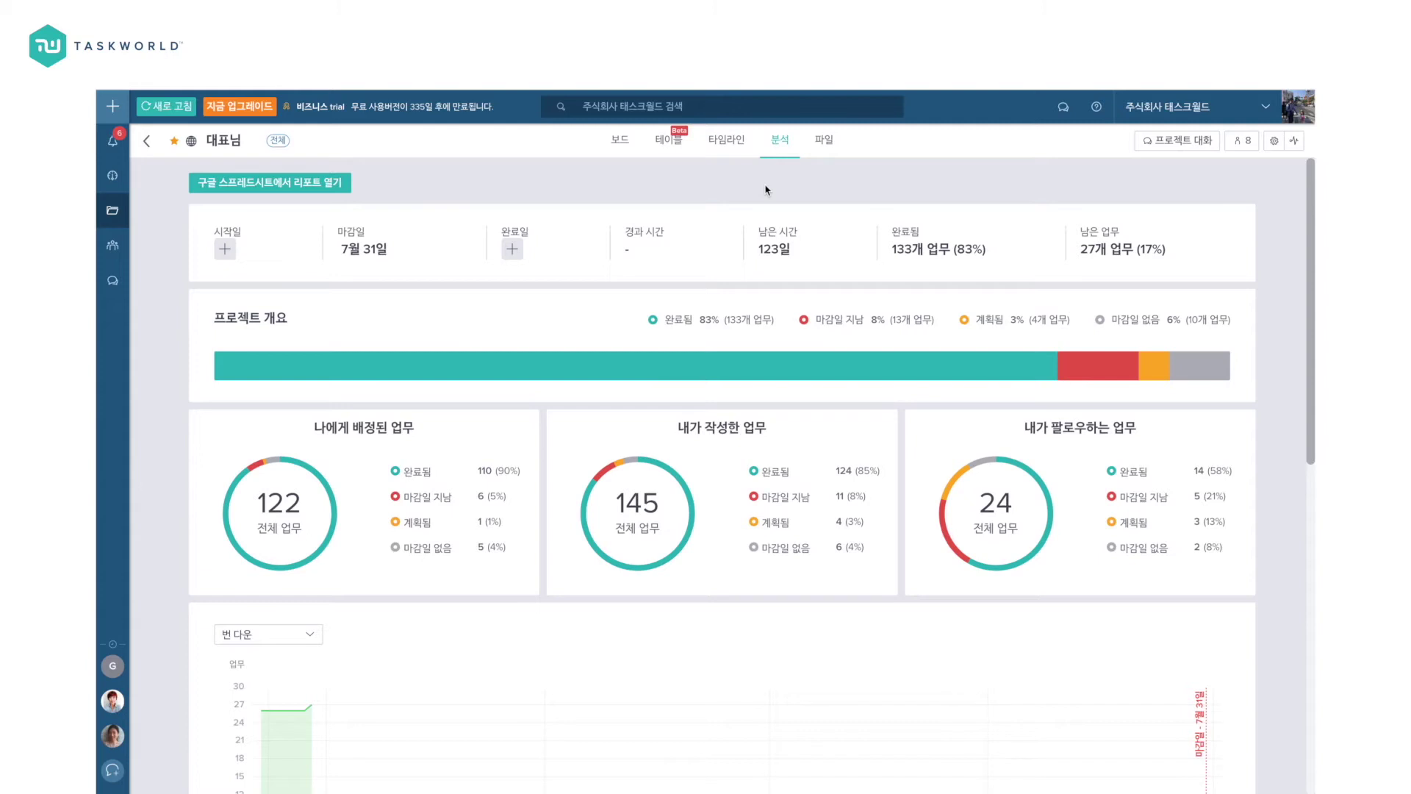
pyautogui.scroll(-2, 754, 244)
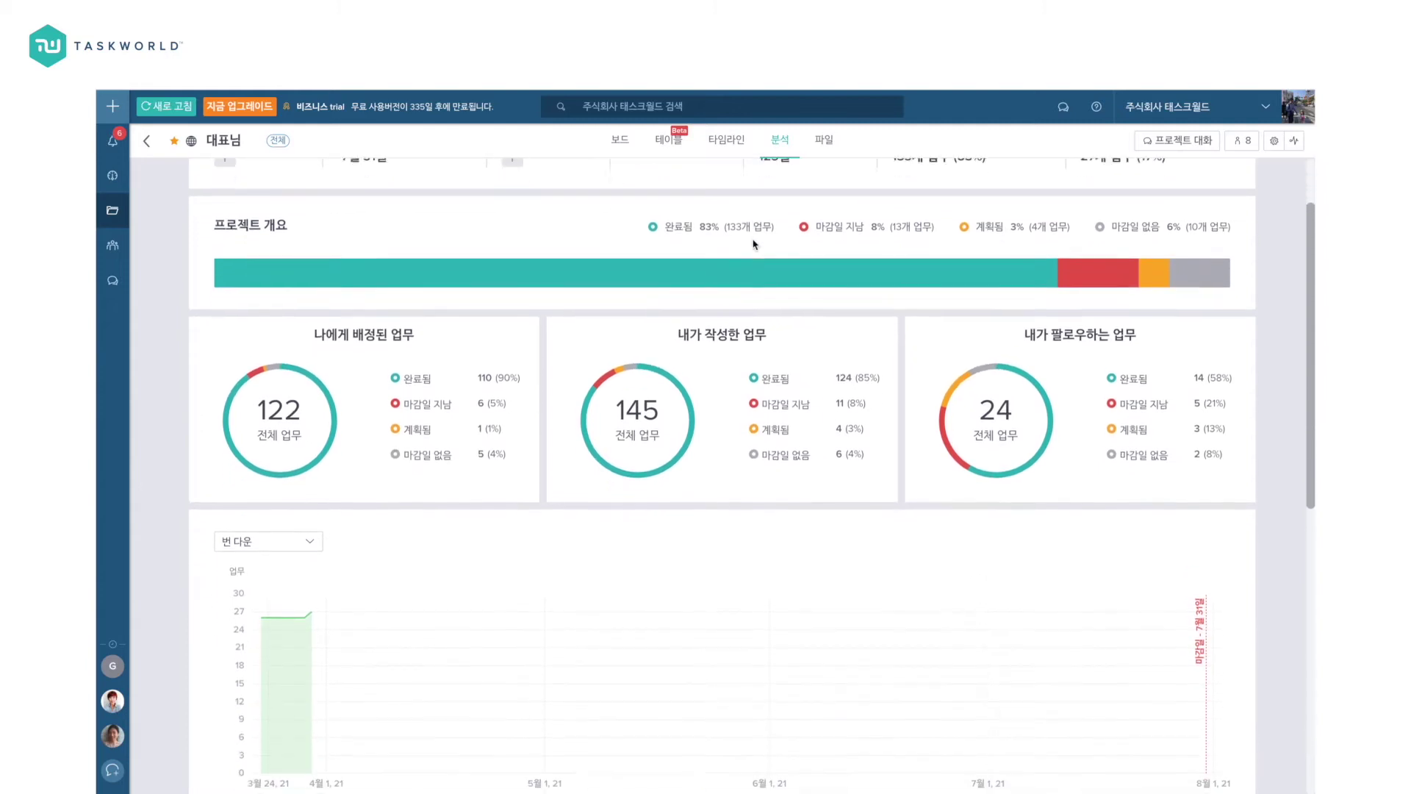
pyautogui.scroll(-1, 754, 244)
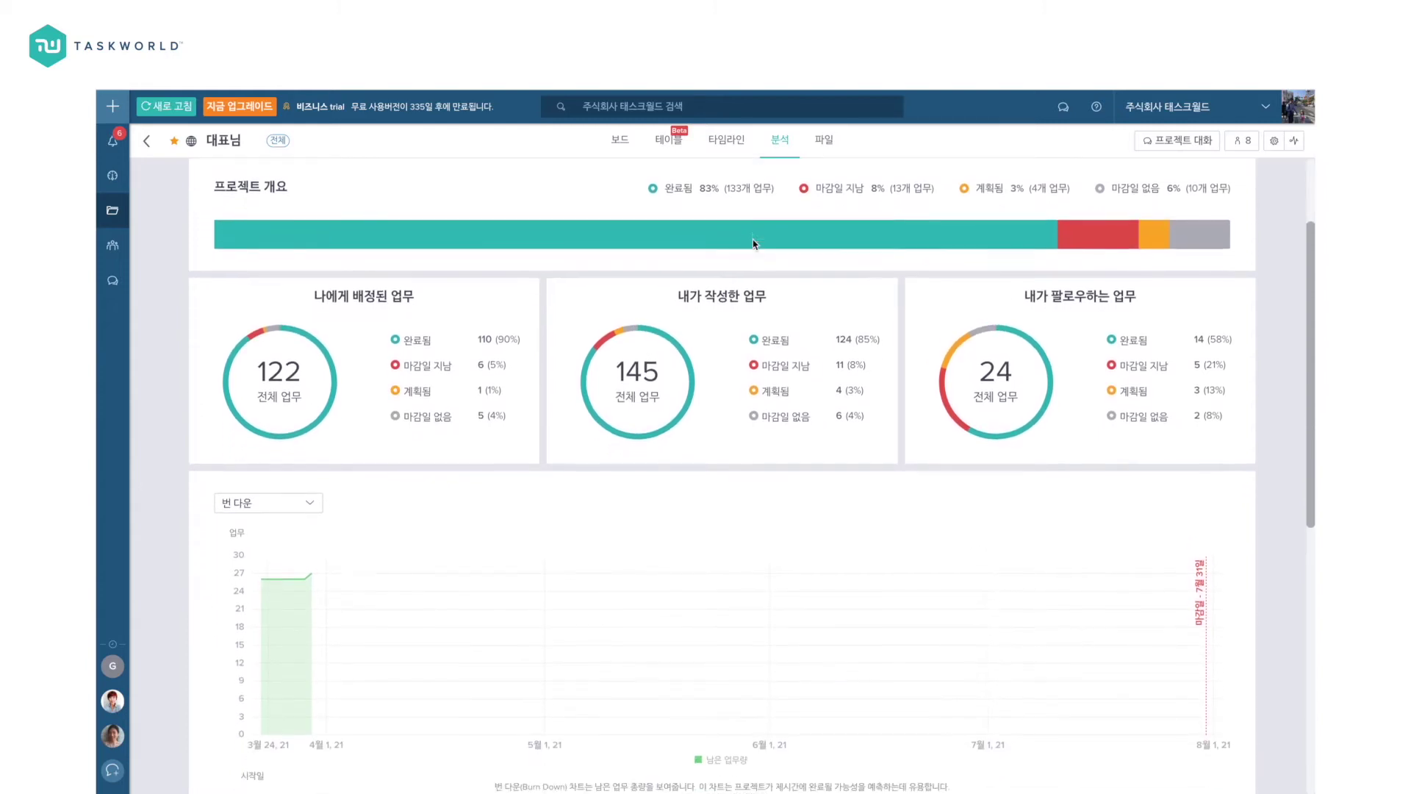
pyautogui.scroll(-10, 754, 244)
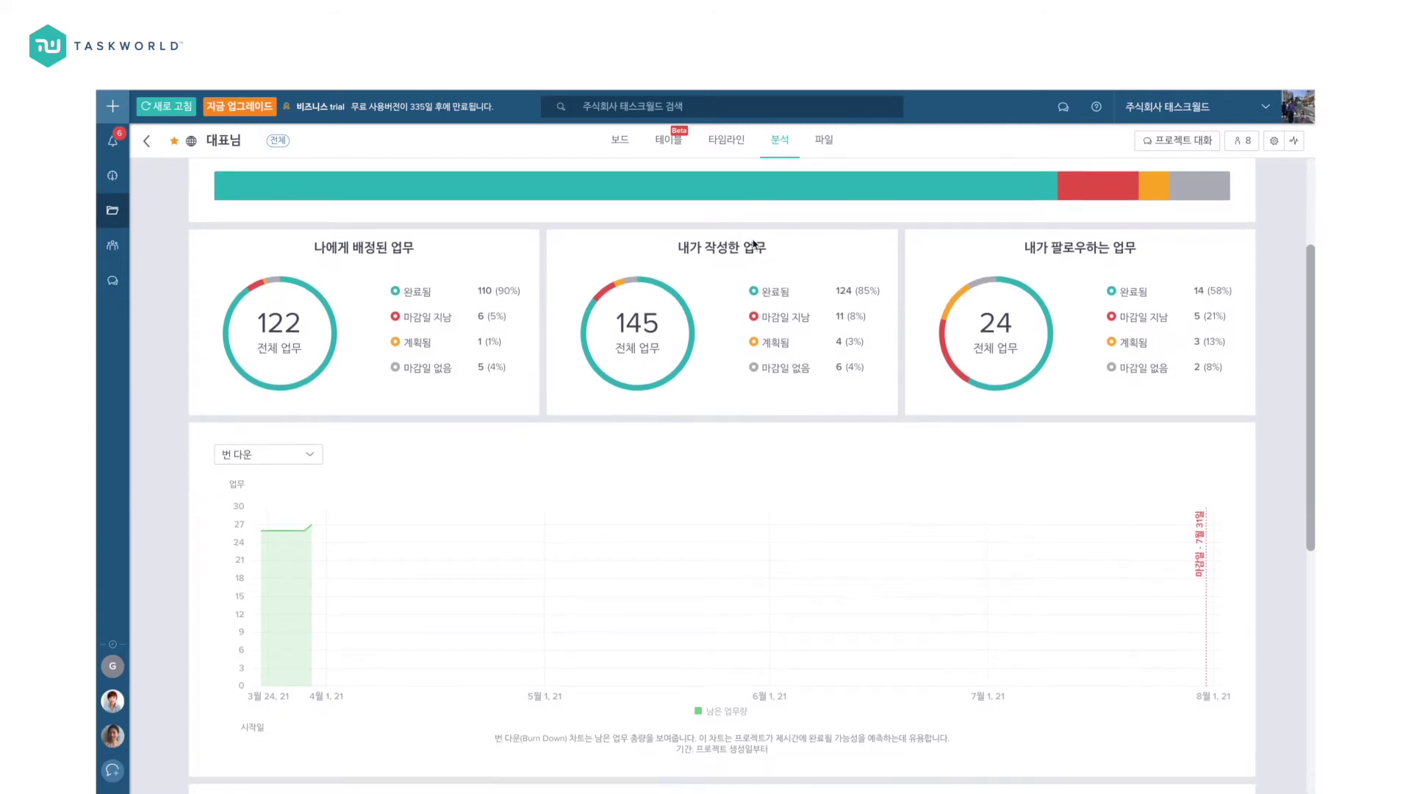
pyautogui.scroll(12, 754, 244)
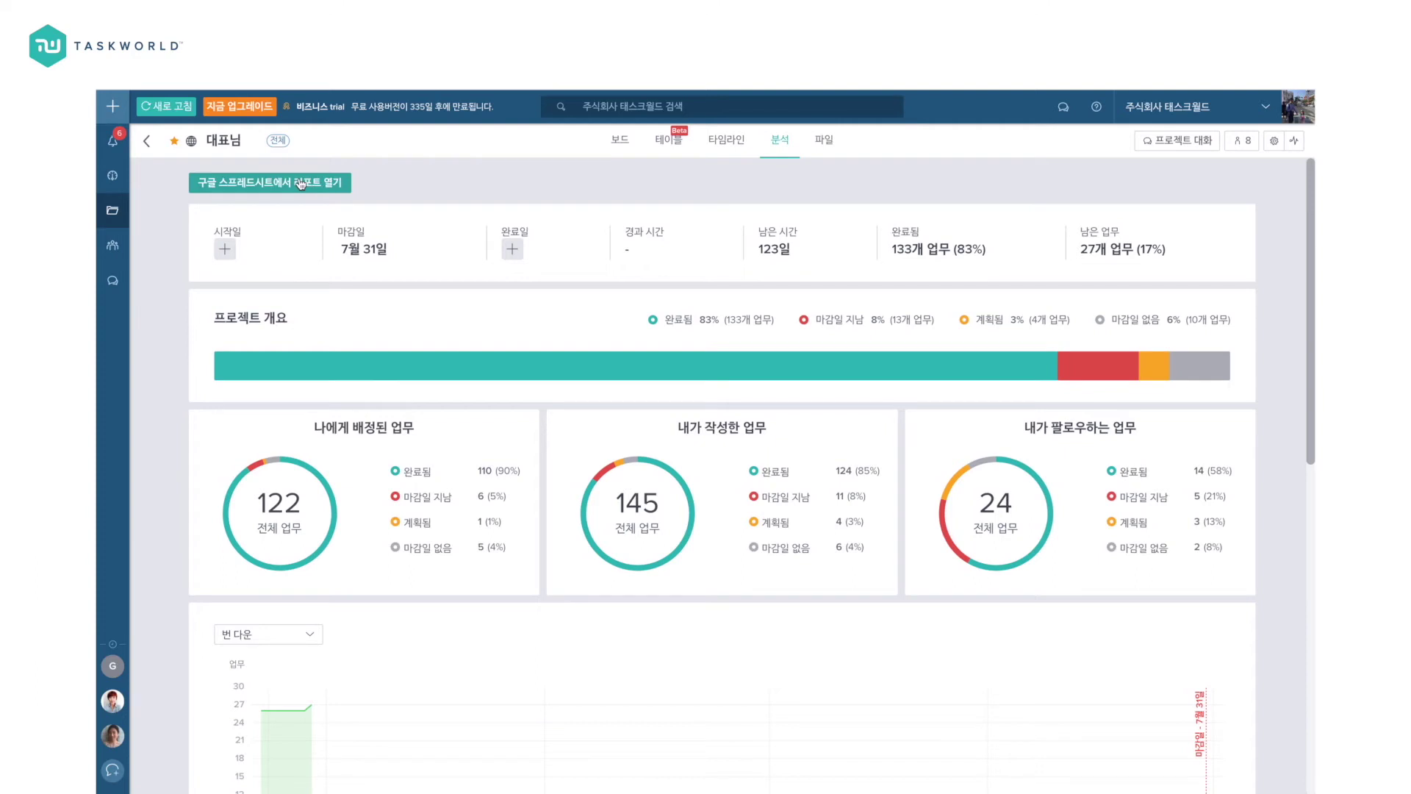
# Step: Look through the files and links shared in the 대표님 project (파일)
pyautogui.click(829, 150)
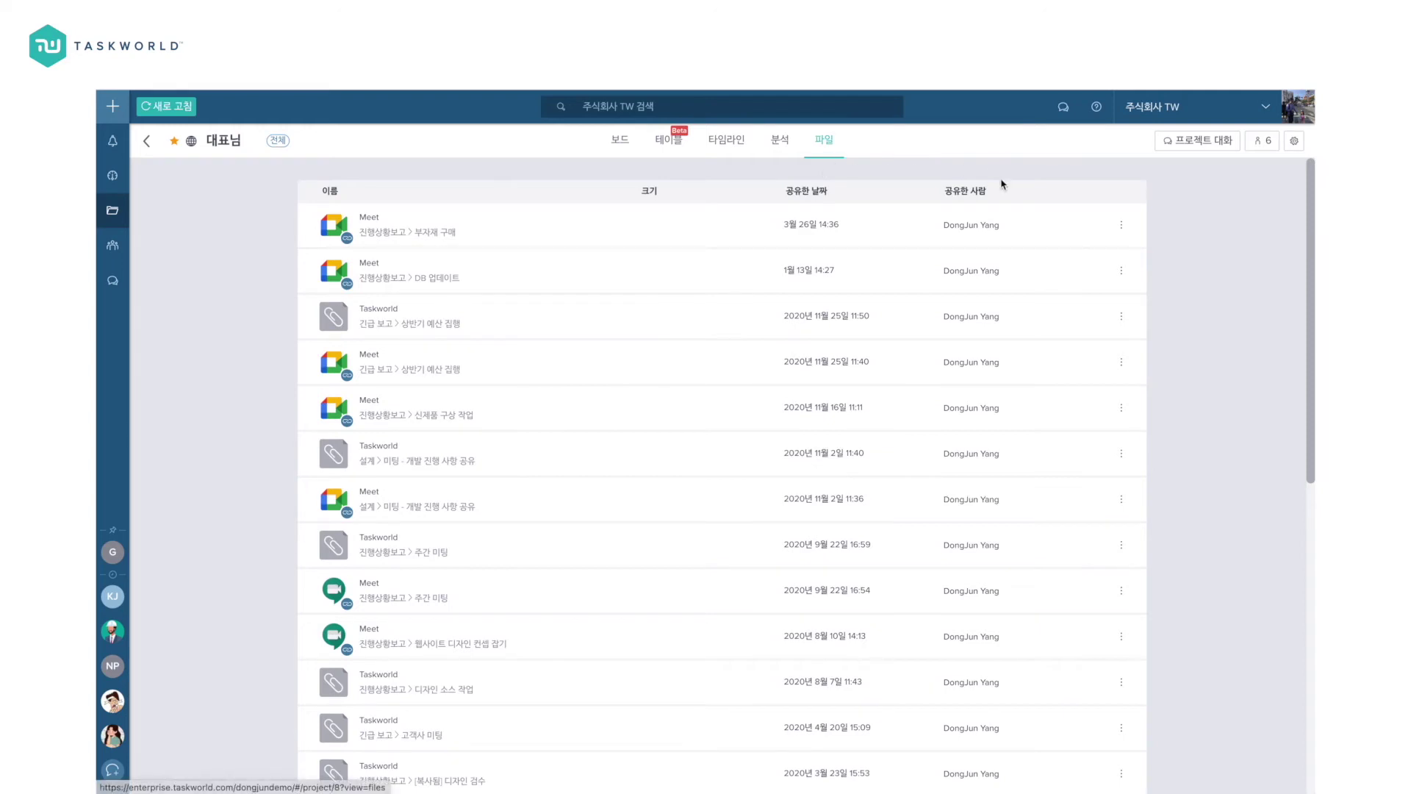
pyautogui.scroll(-2, 958, 316)
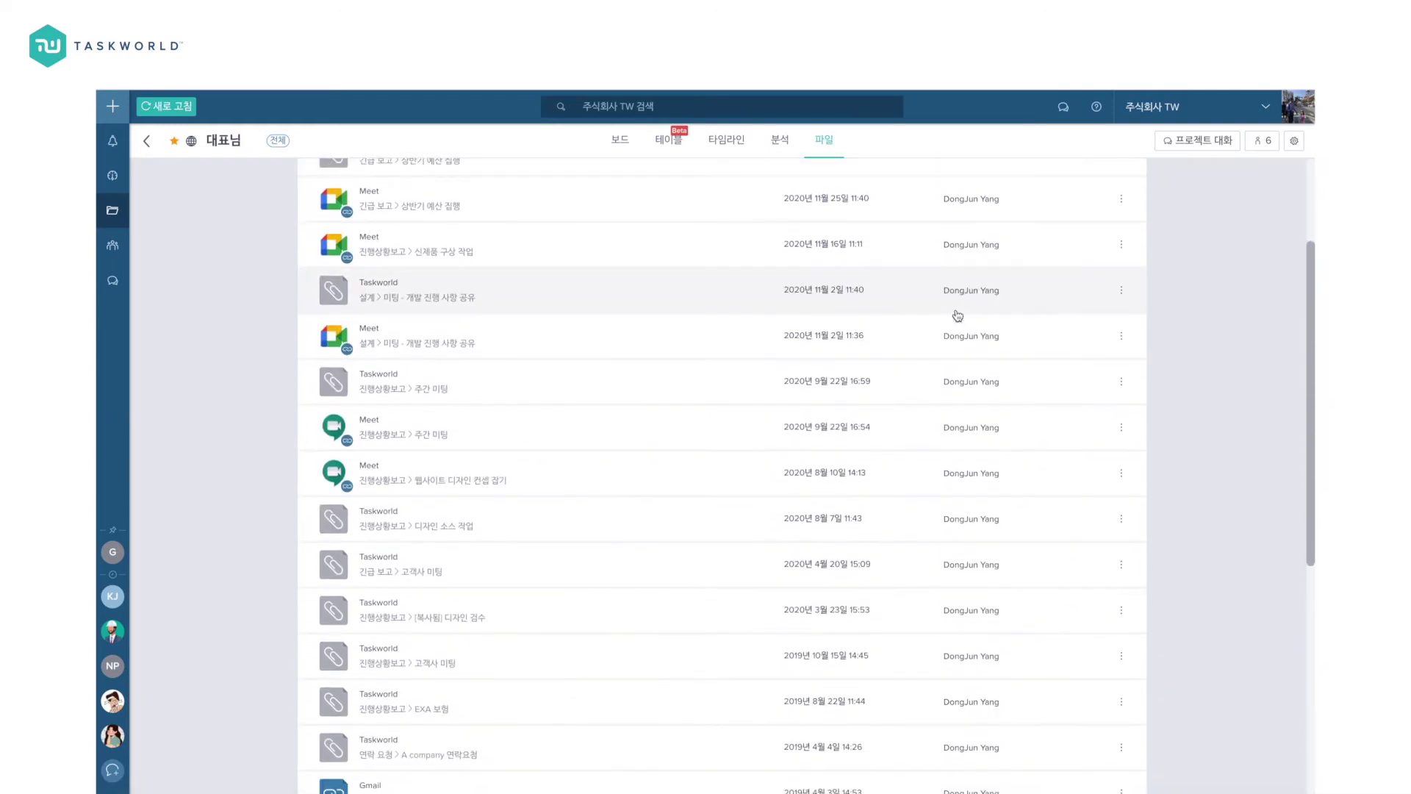
pyautogui.scroll(2, 958, 316)
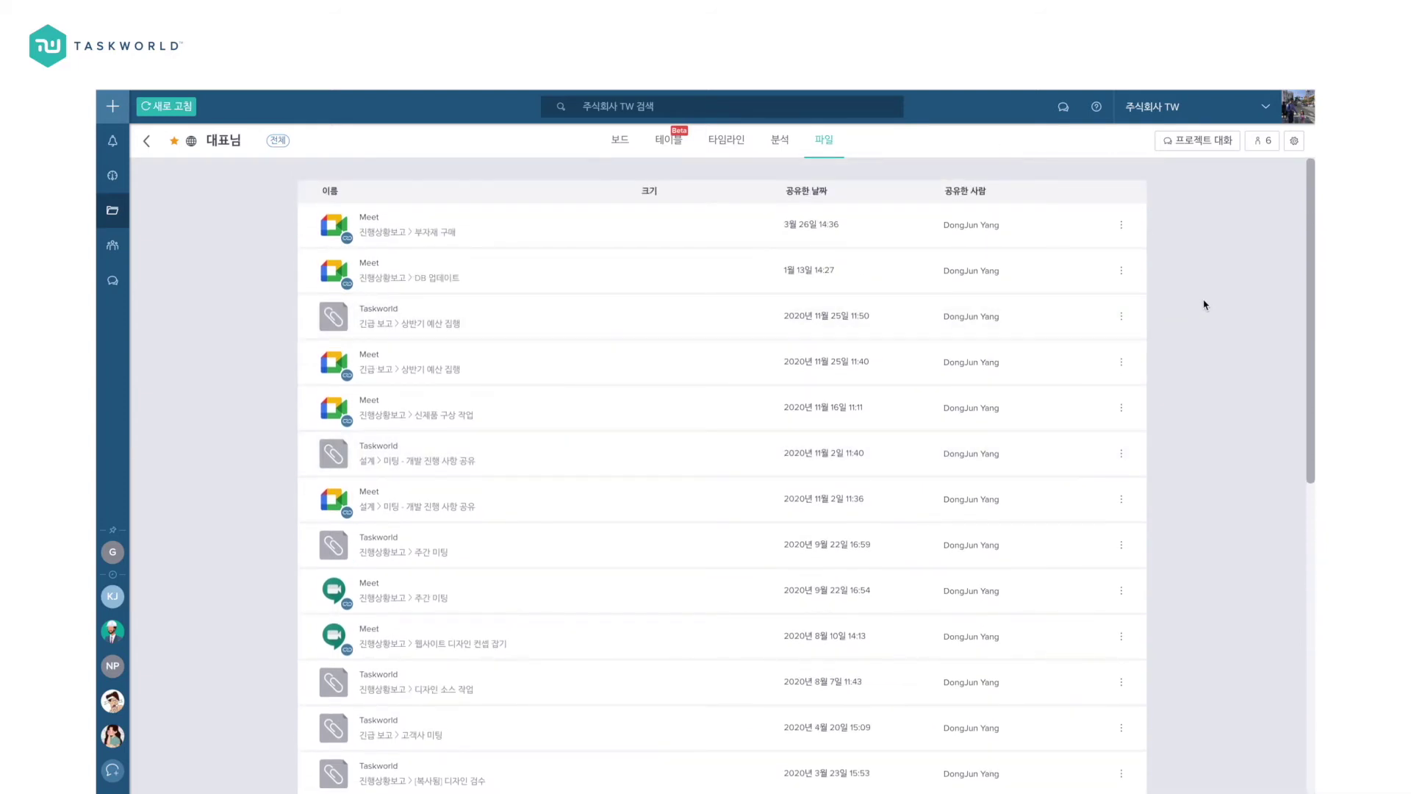
pyautogui.scroll(-5, 973, 362)
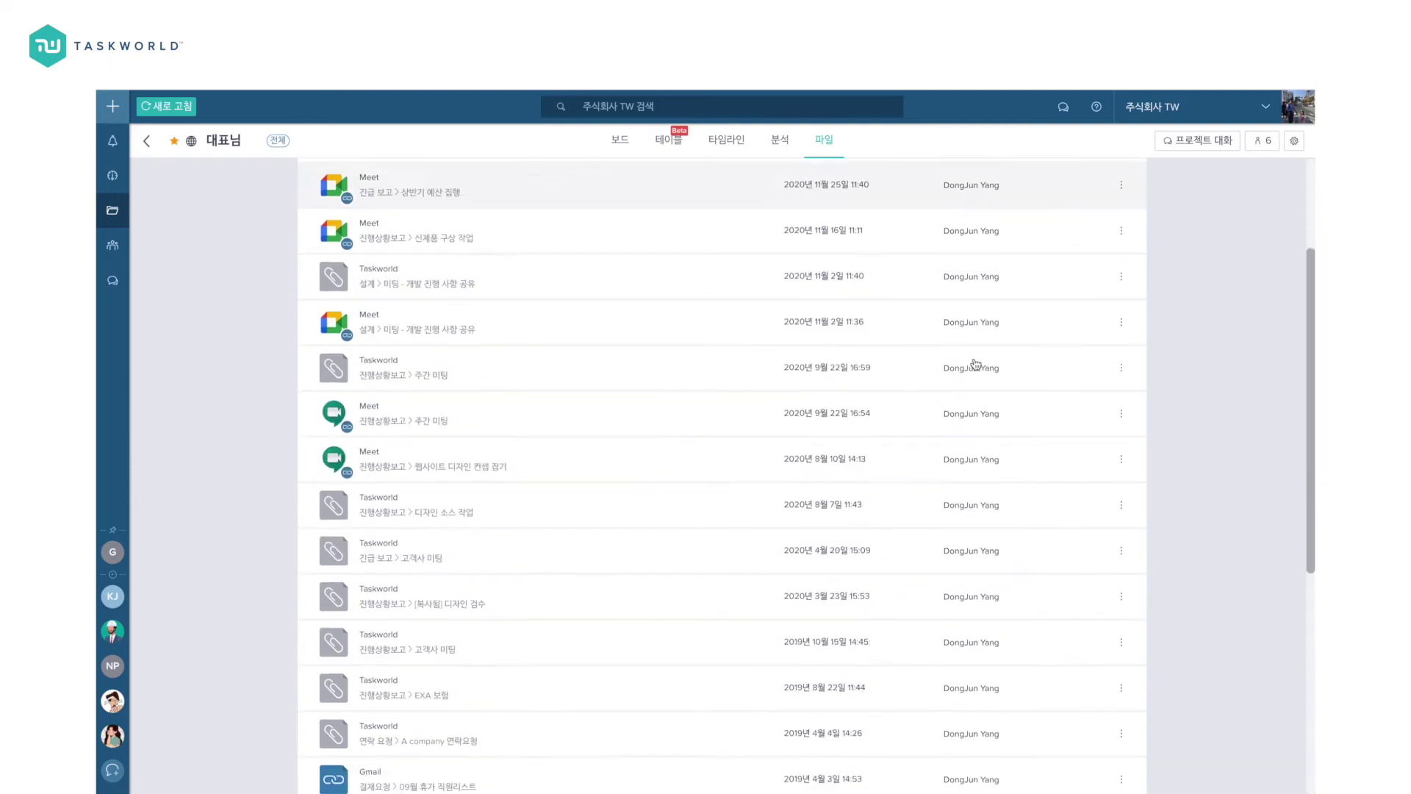
pyautogui.scroll(5, 975, 364)
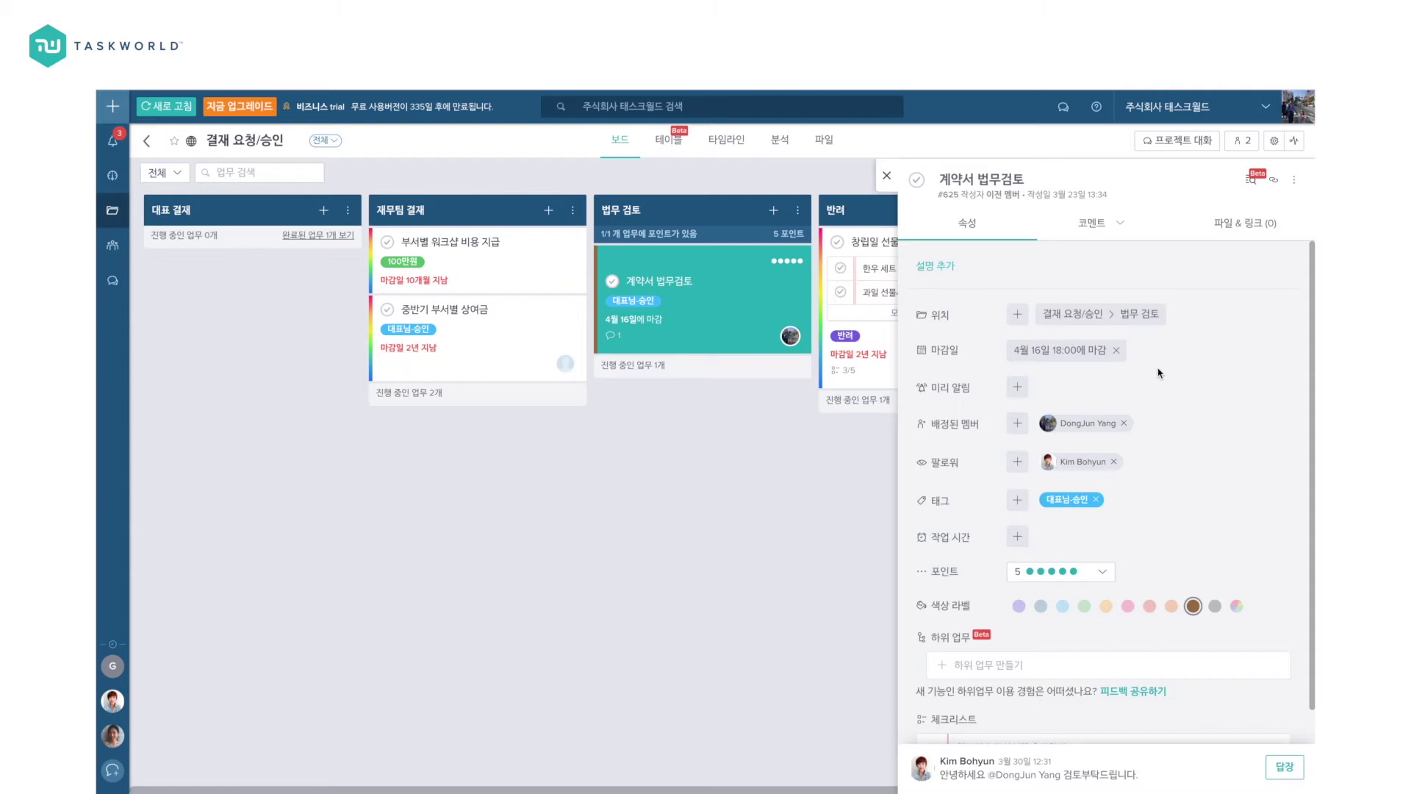
# Step: Reply "네 알겠습니다. 감사합니다!" in the comments of the 계약서 법무검토 task
pyautogui.click(1088, 232)
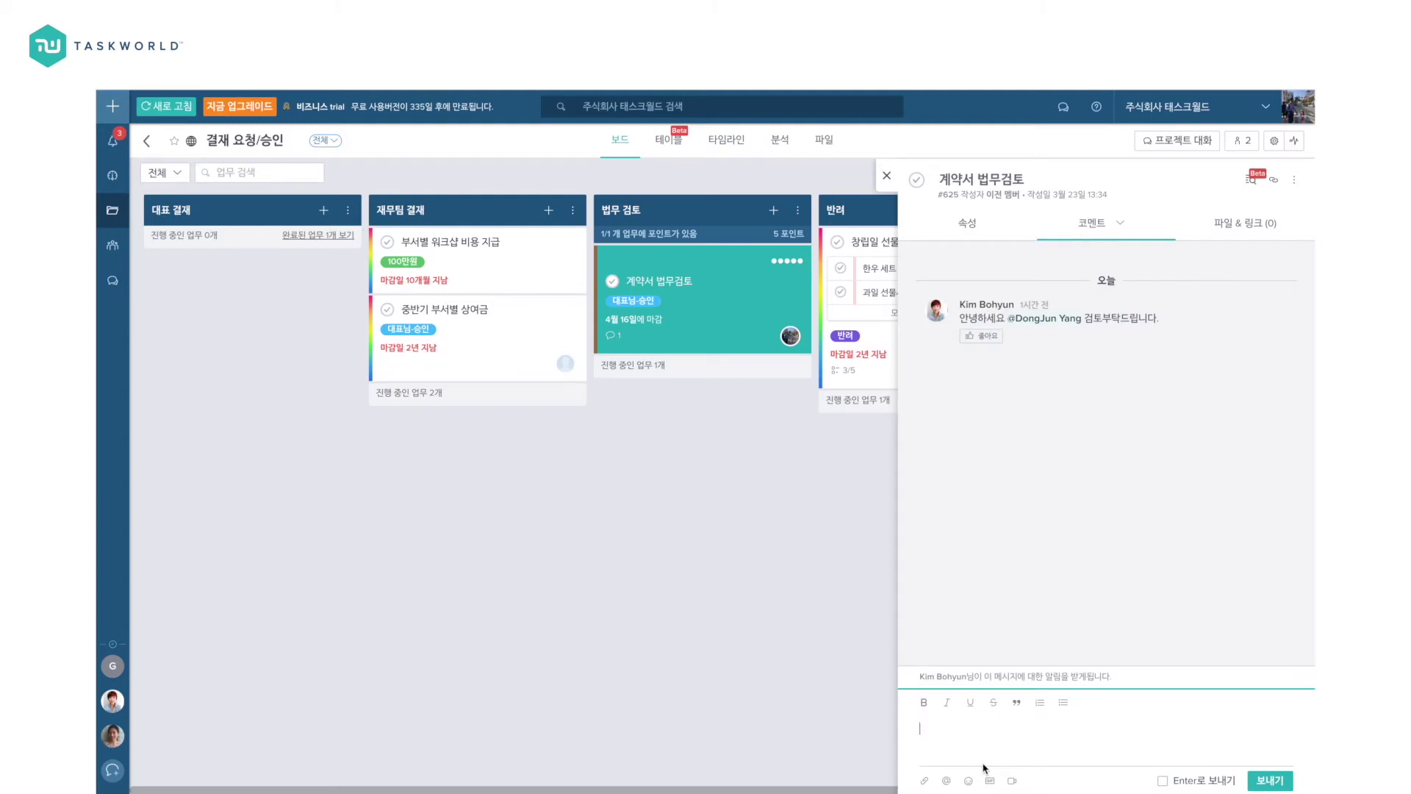
pyautogui.write('네 알겠습니다. 감사합니다!')
pyautogui.hotkey('ctrl', 'Return')
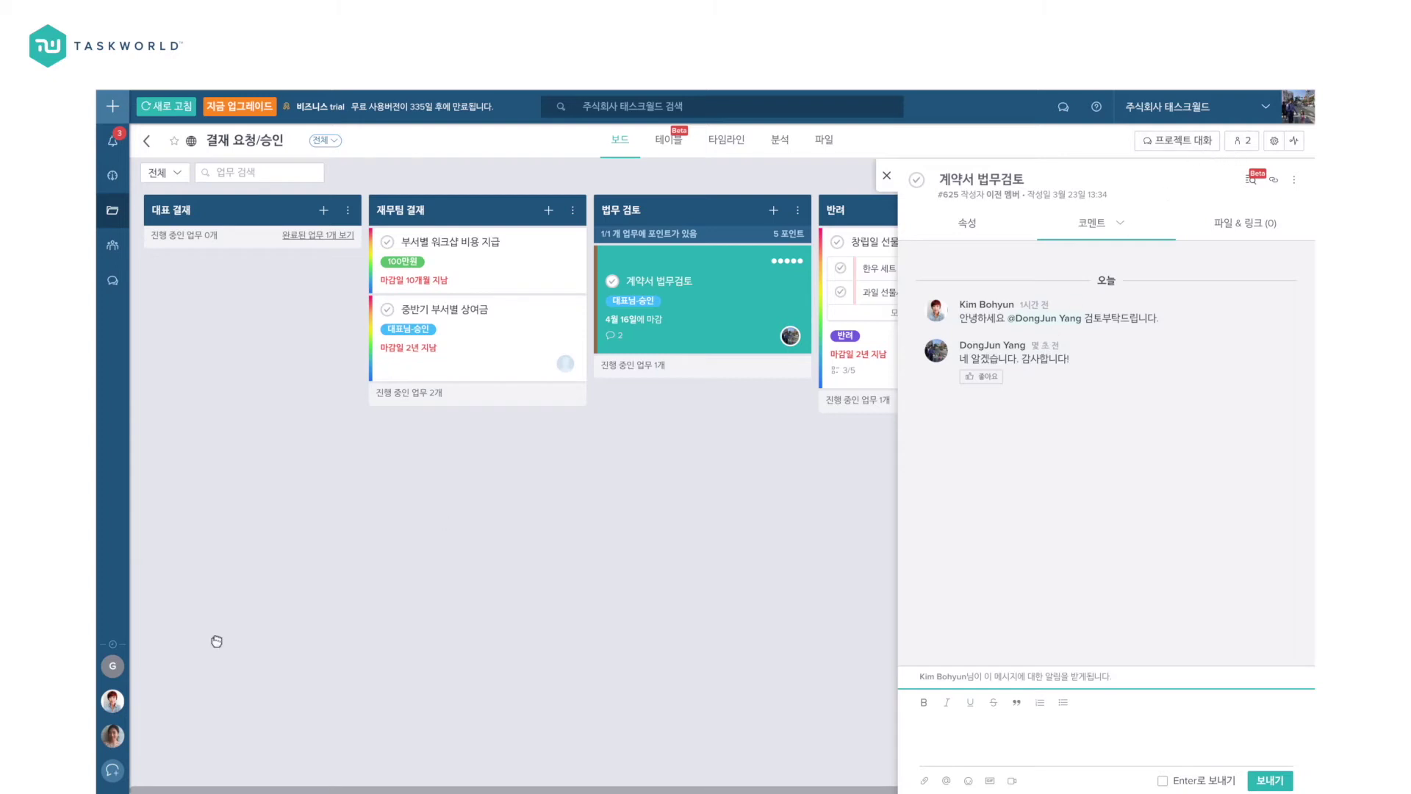
# Step: Open the General chat channel and read through its messages
pyautogui.click(114, 666)
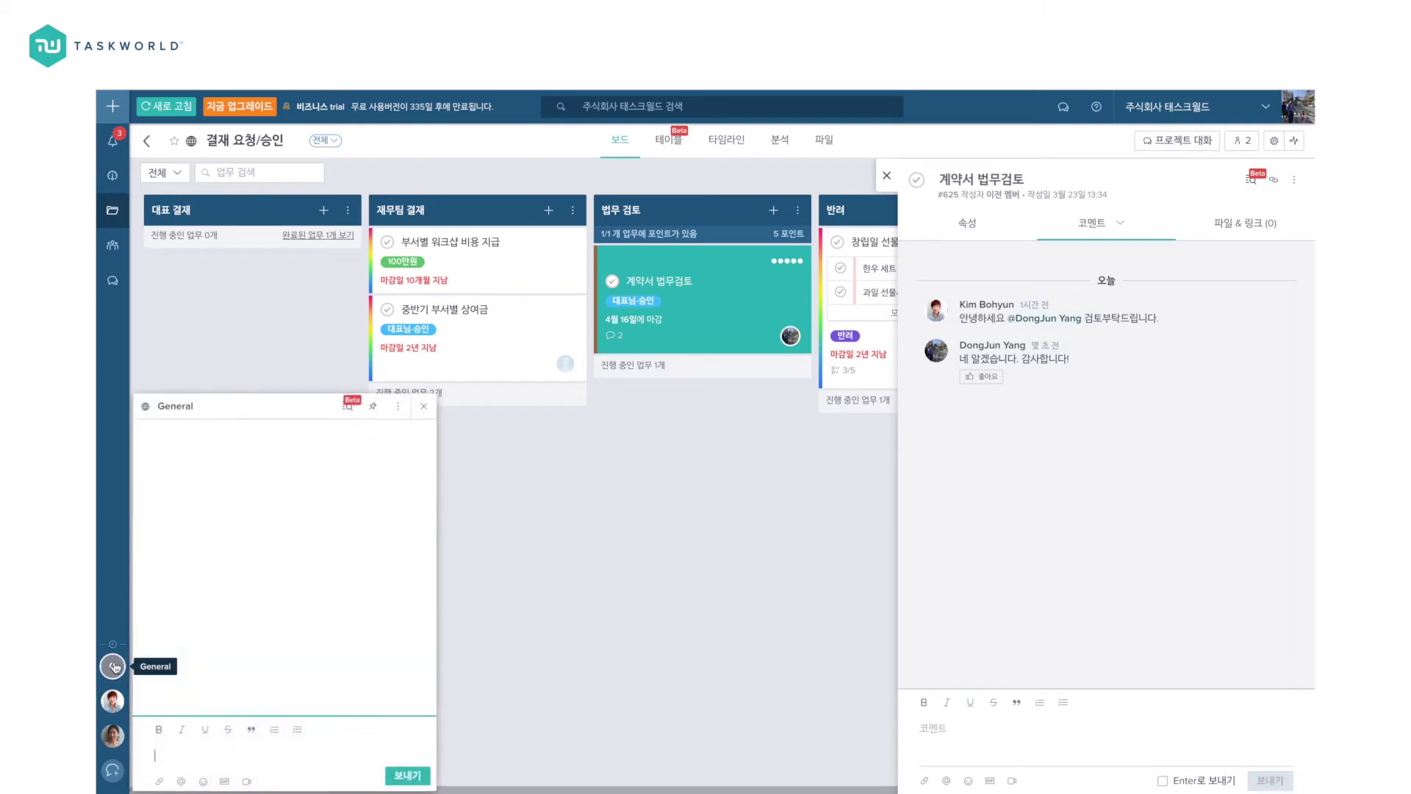
pyautogui.scroll(1, 272, 540)
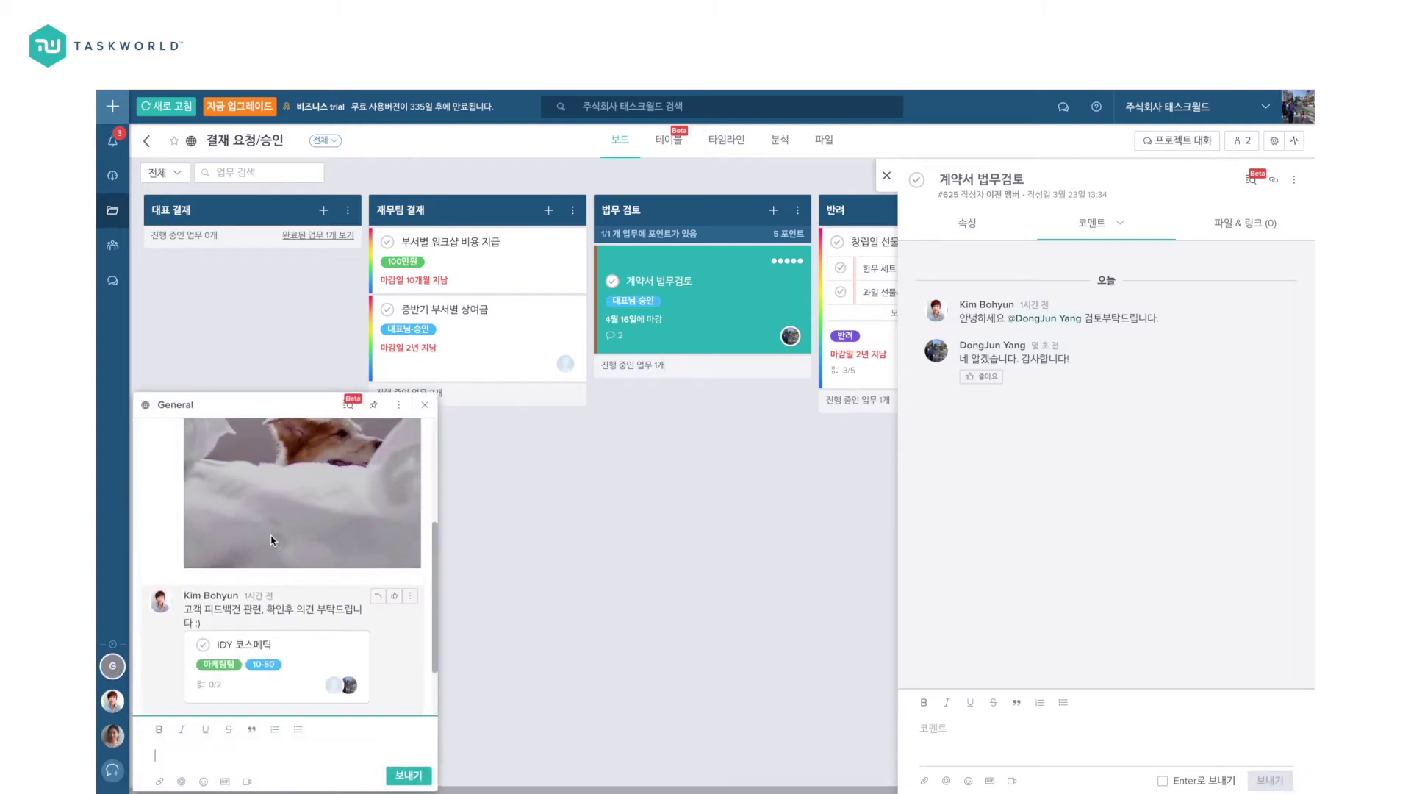
pyautogui.scroll(3, 271, 538)
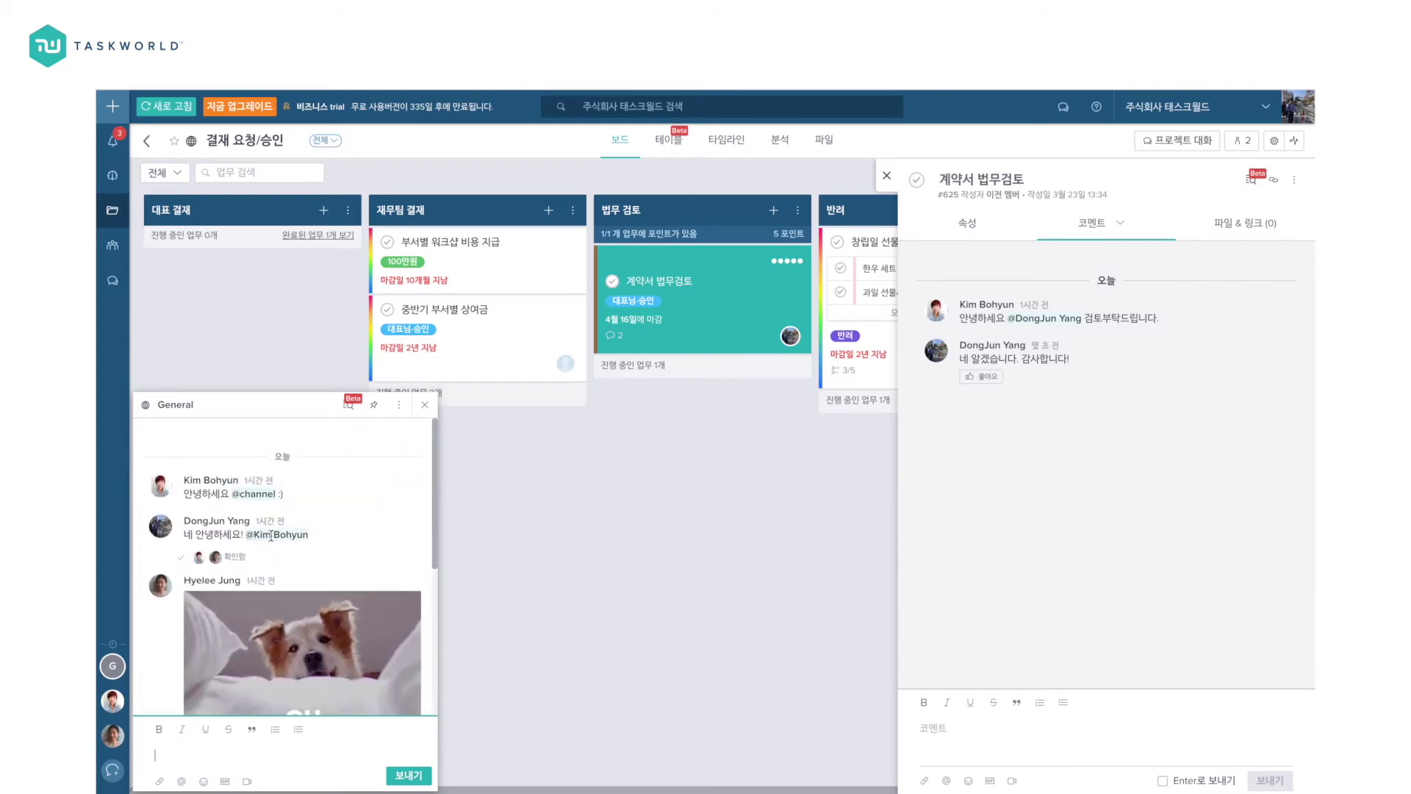
pyautogui.scroll(-4, 271, 536)
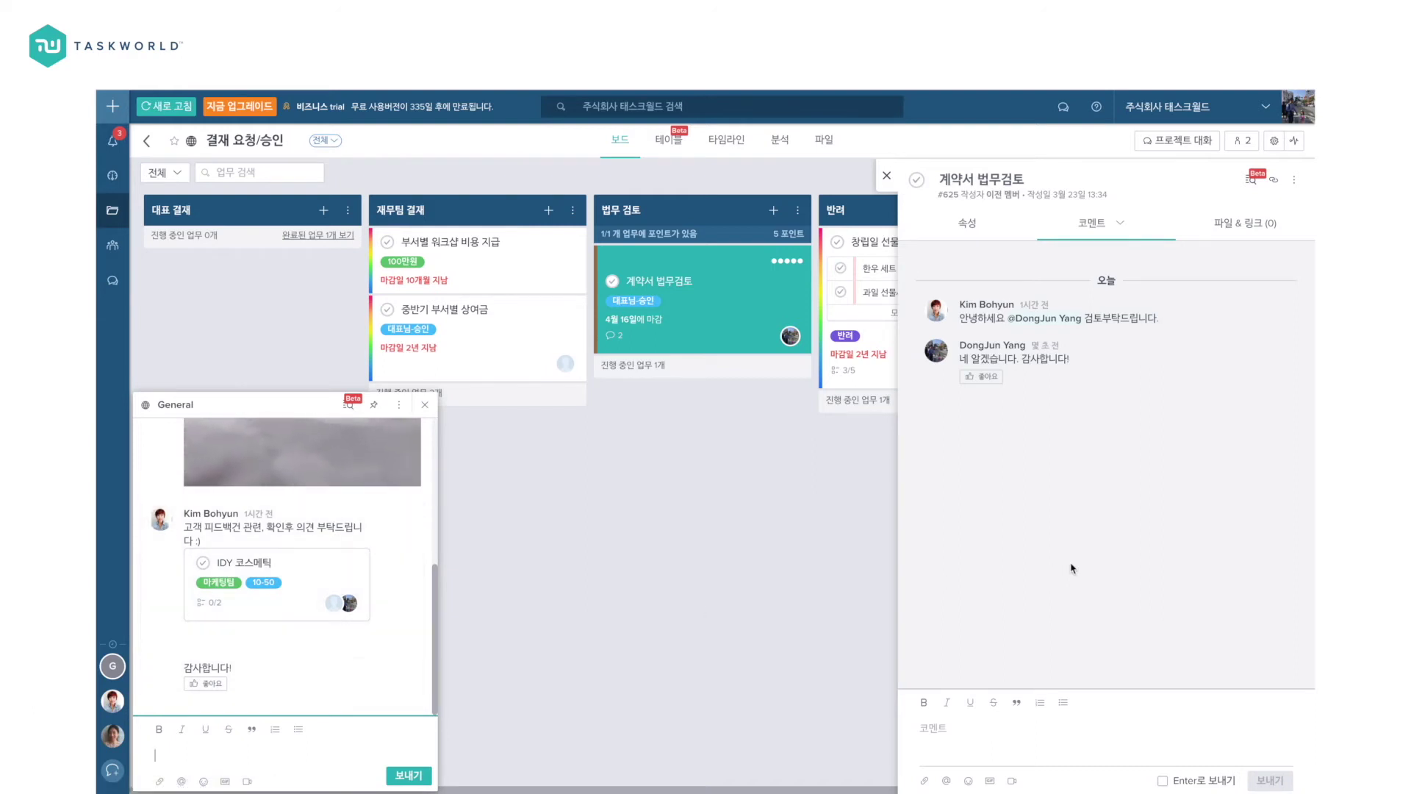
# Step: Check which sources are available for attaching files to a comment on the 계약서 법무검토 task
pyautogui.click(1104, 529)
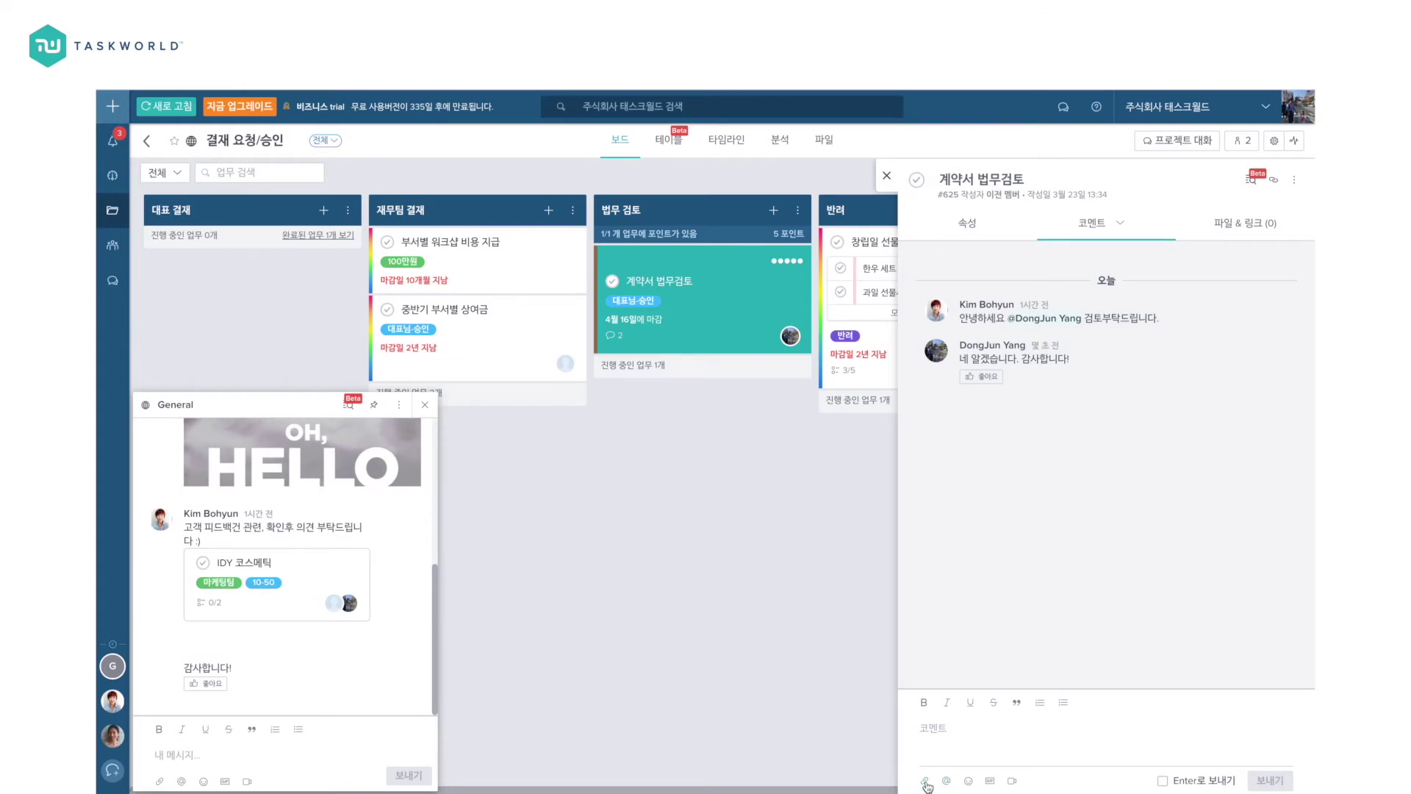
pyautogui.click(926, 782)
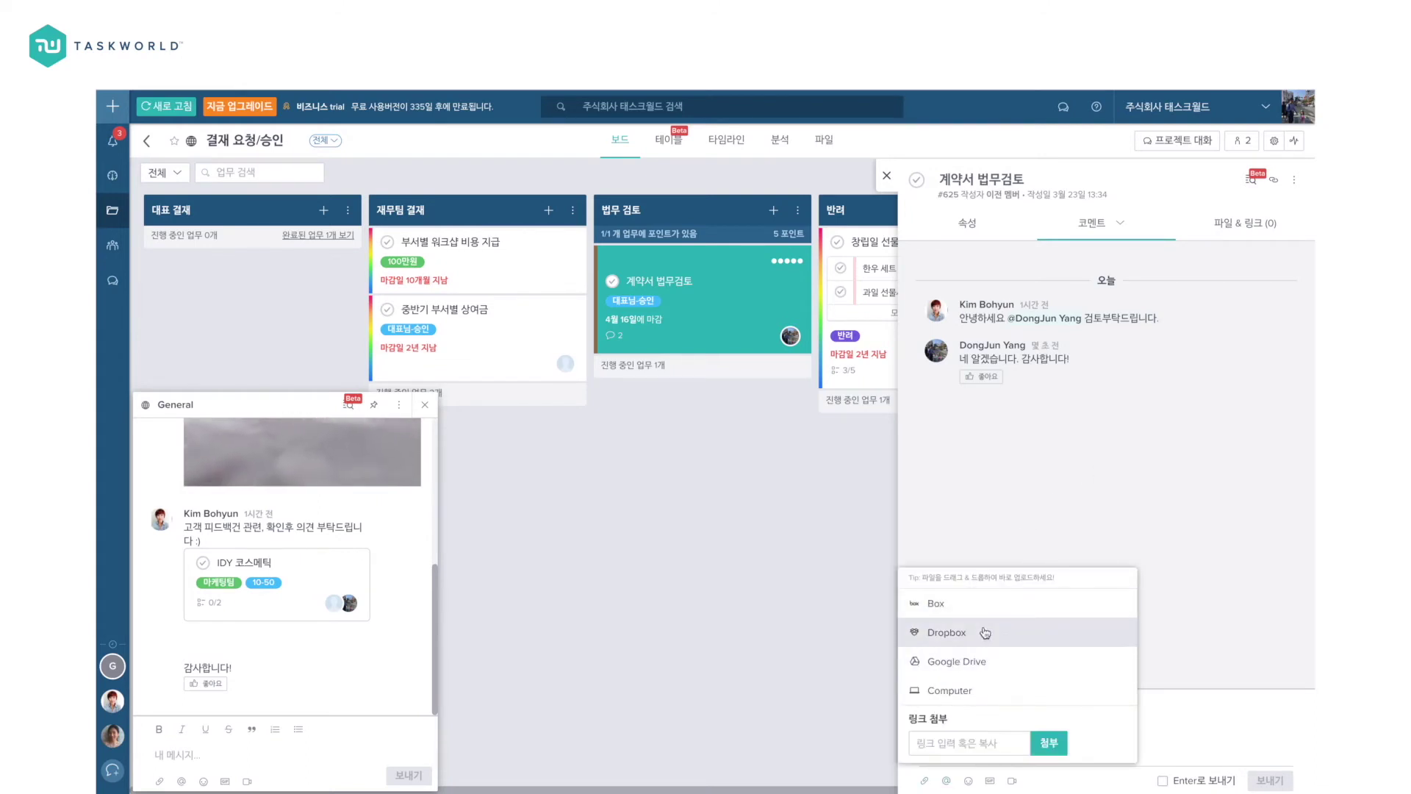
pyautogui.click(1165, 721)
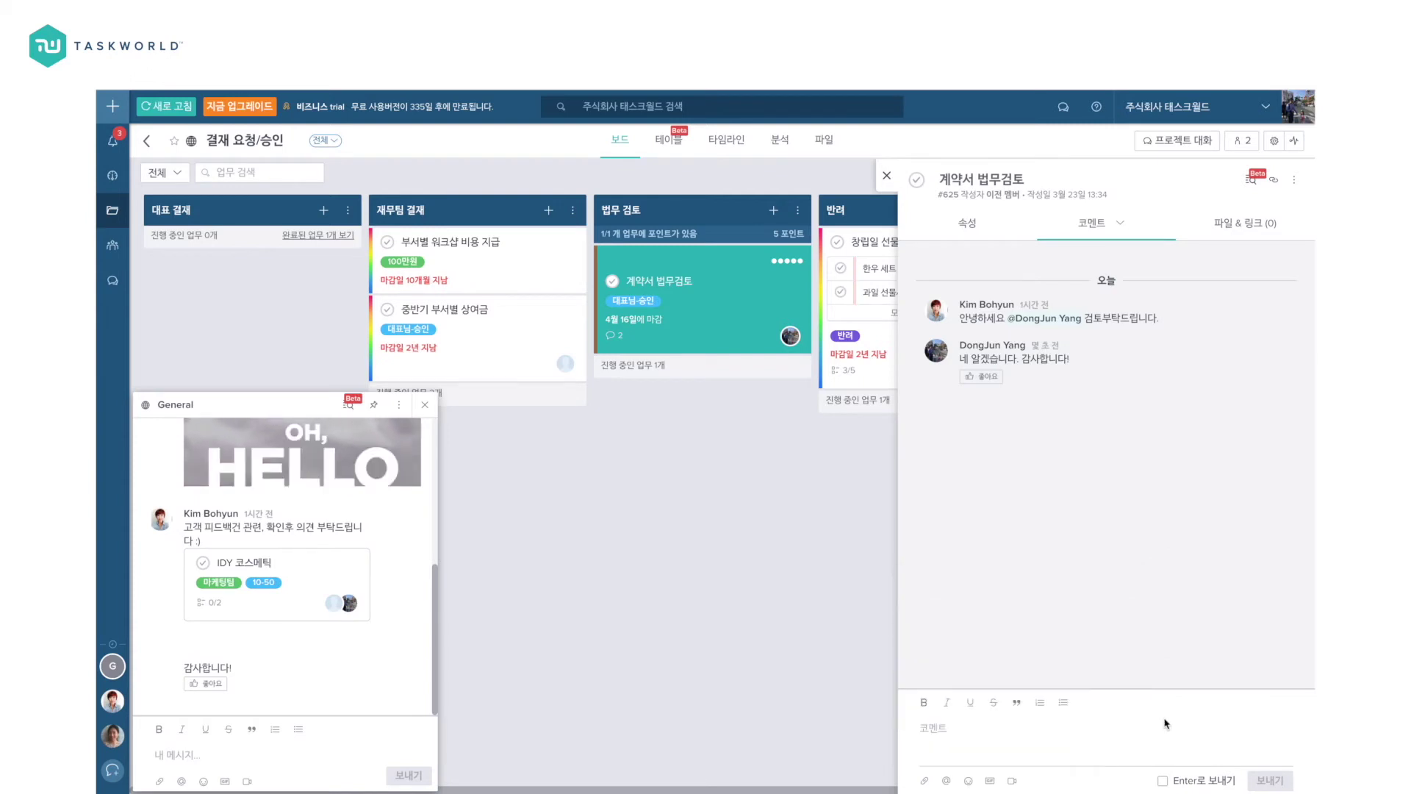
# Step: Close the General chat and start a video meeting (화상 미팅) from the 계약서 법무검토 task's comments
pyautogui.click(423, 406)
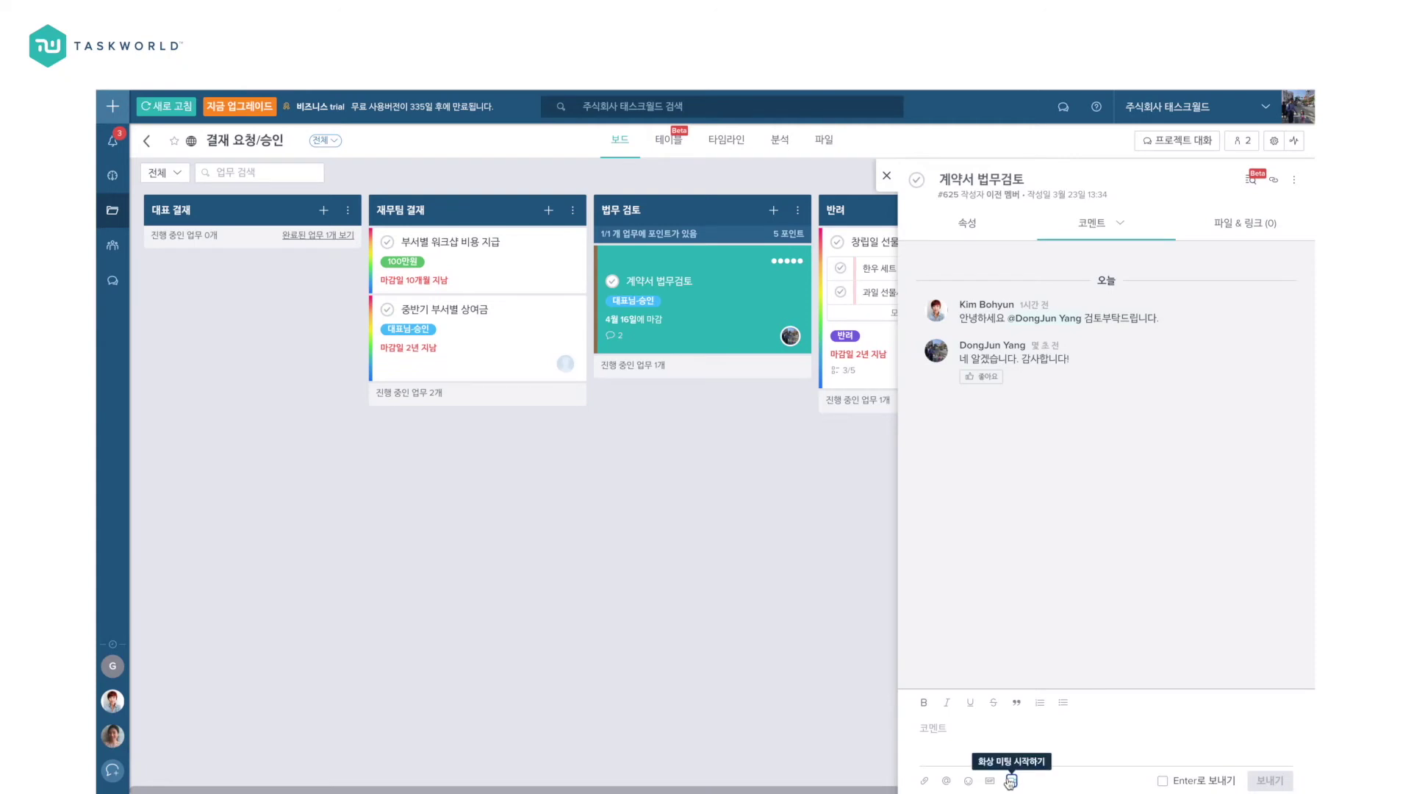
pyautogui.click(1010, 780)
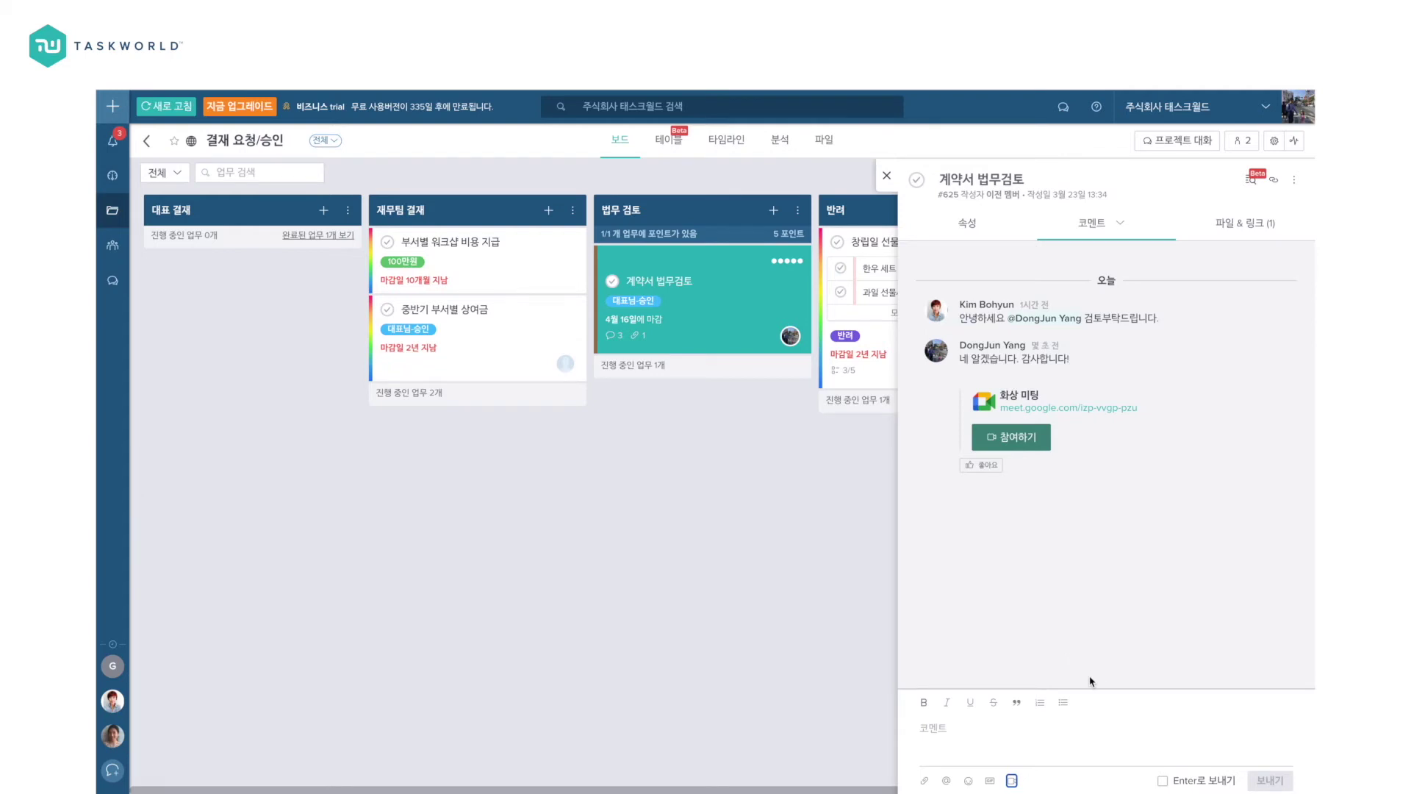
# Step: Post a comment on the 계약서 법무검토 task that mentions the colleague who requested the review and says "하이!", and close the task
pyautogui.click(1038, 739)
pyautogui.write('@')
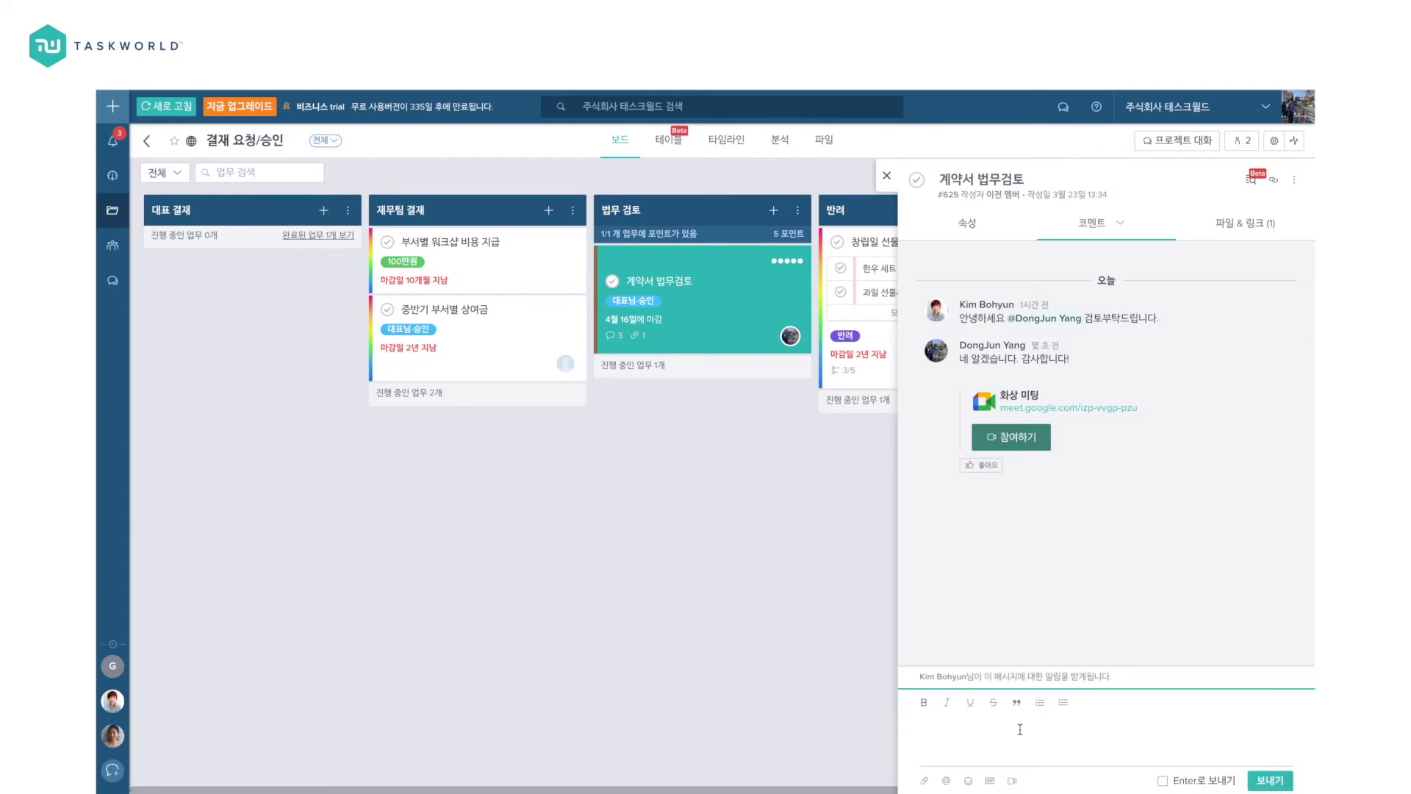
pyautogui.write('ㅏㅑㅡ')
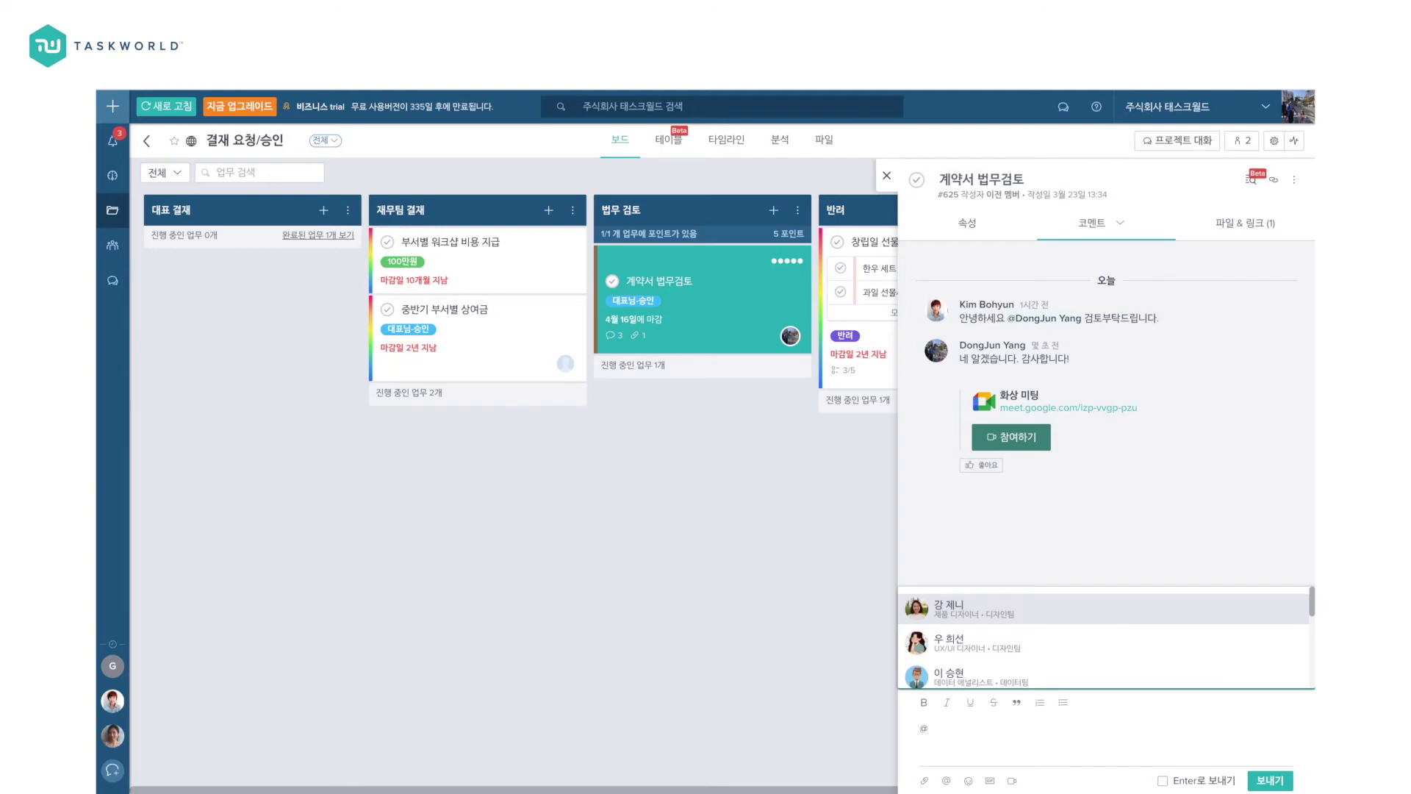
pyautogui.press('BackSpace')
pyautogui.press('BackSpace')
pyautogui.press('BackSpace')
pyautogui.write('kim')
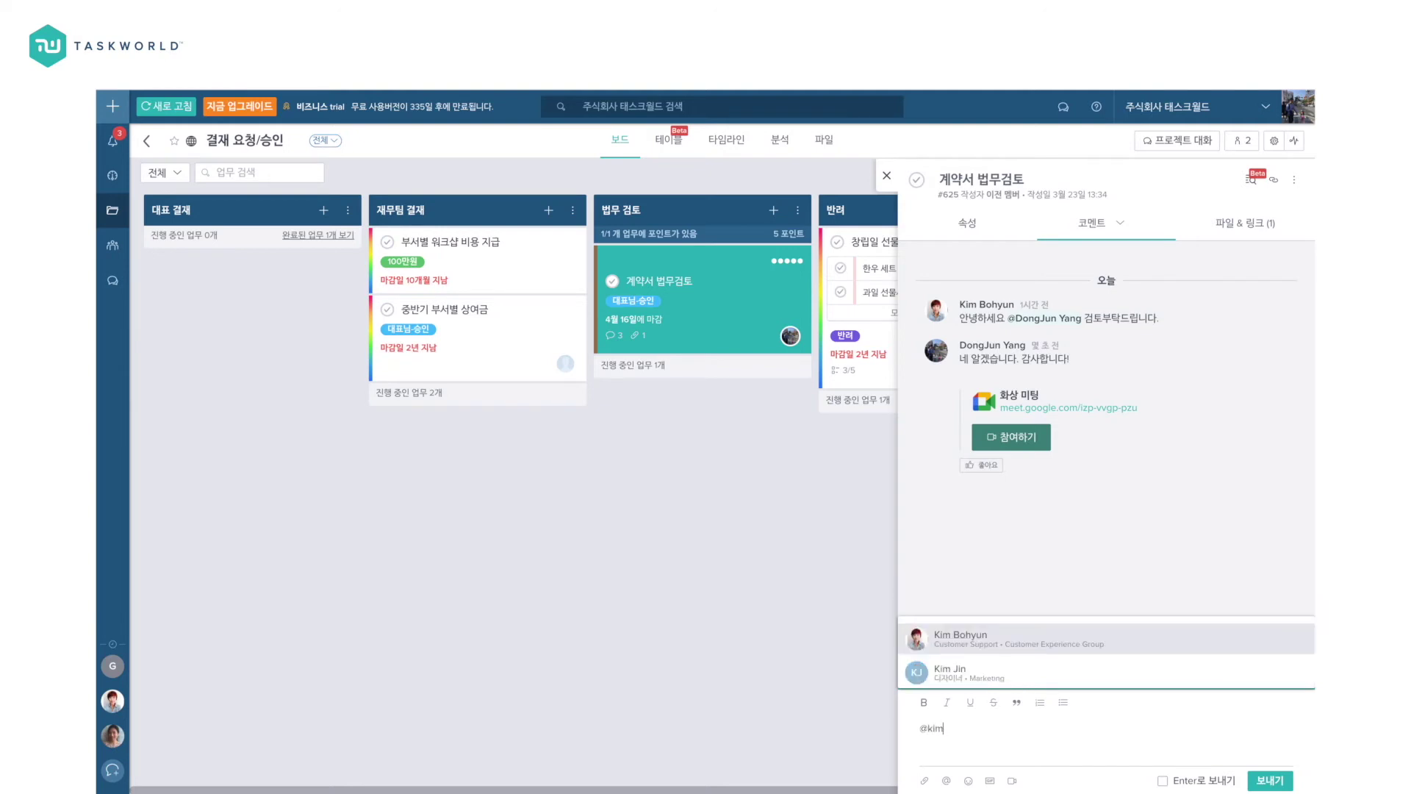
pyautogui.click(1017, 644)
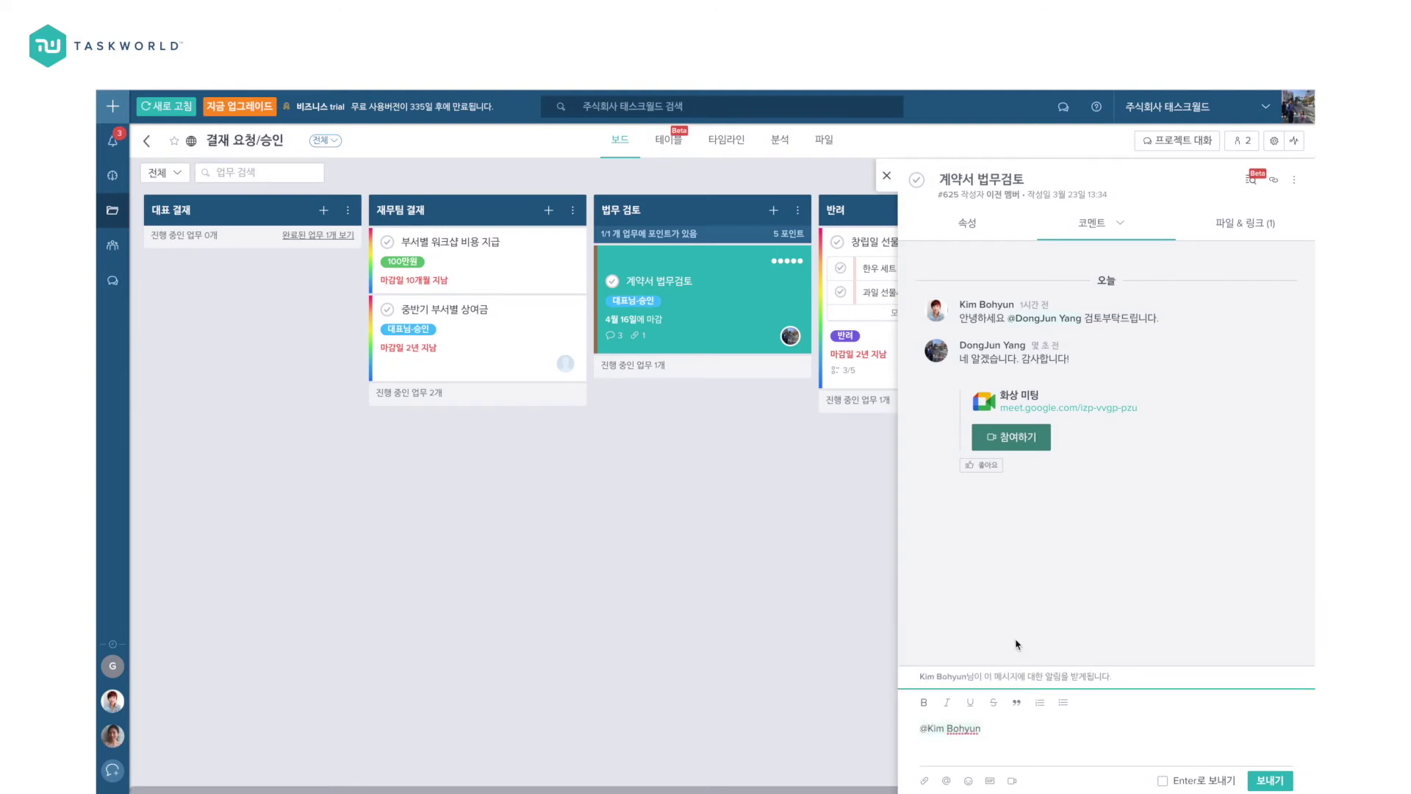
pyautogui.write('했')
pyautogui.press('BackSpace')
pyautogui.write('하이!')
pyautogui.press('super+Return')
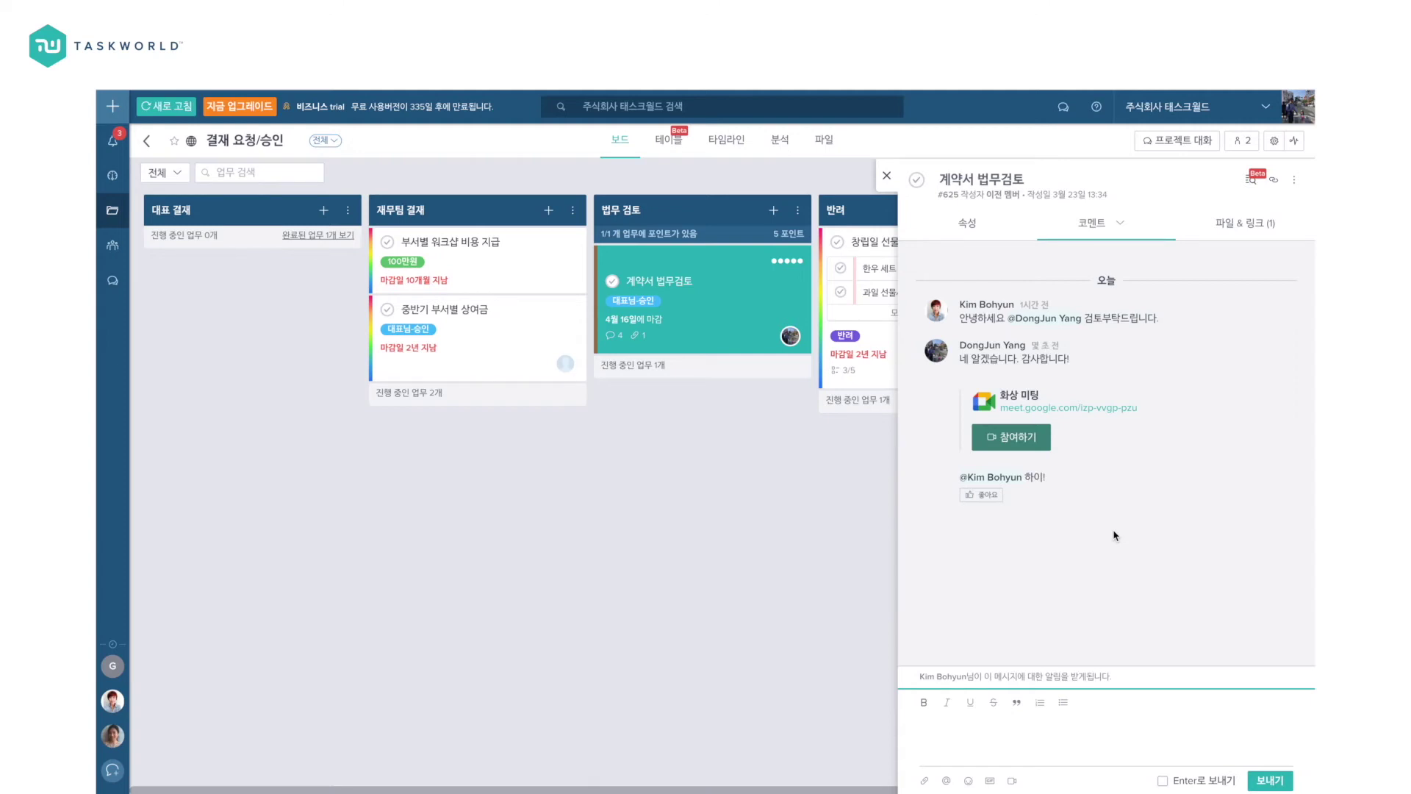
pyautogui.click(888, 178)
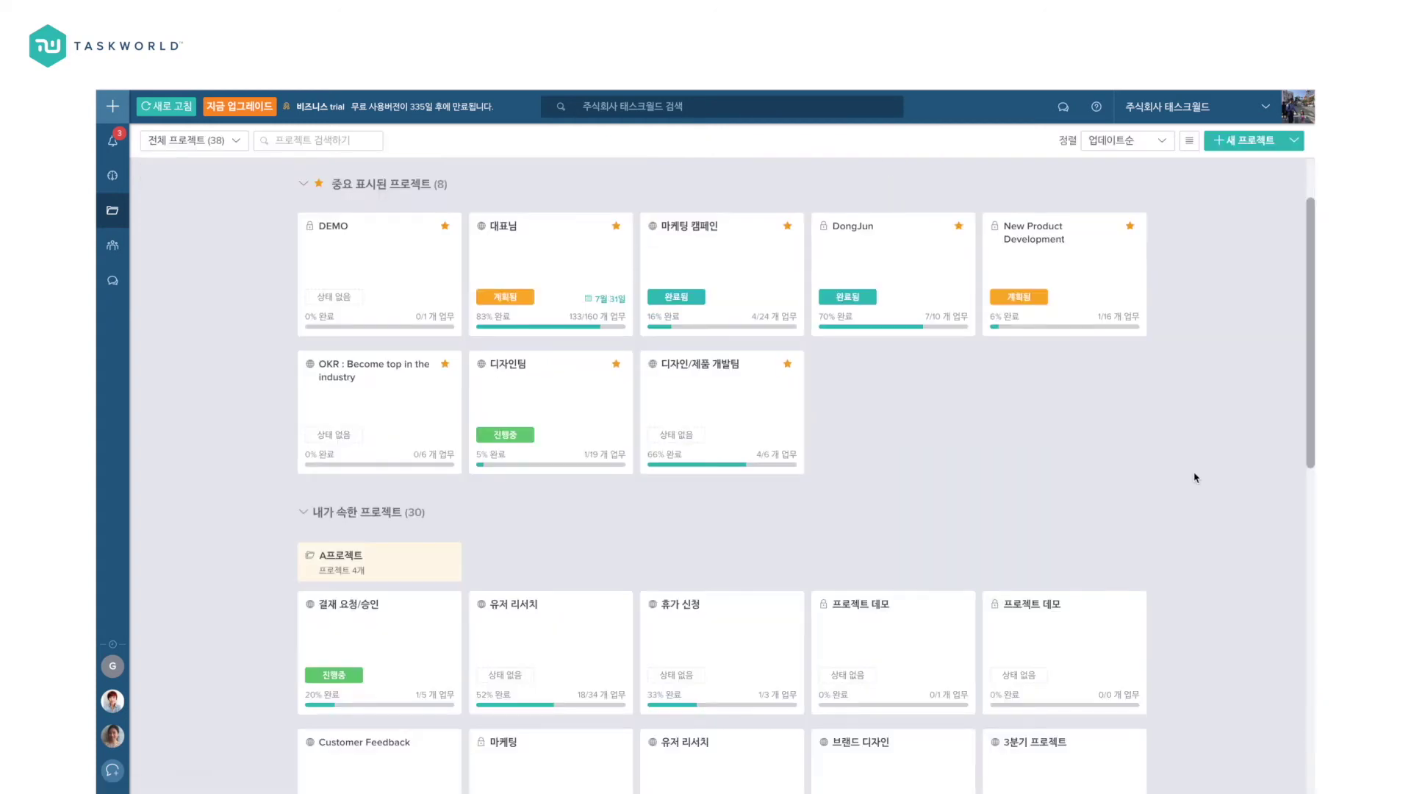
# Step: Create a project group named 그룹 and add the 유저 리서치 and 결재 요청/승인 projects to it
pyautogui.scroll(-1, 1195, 478)
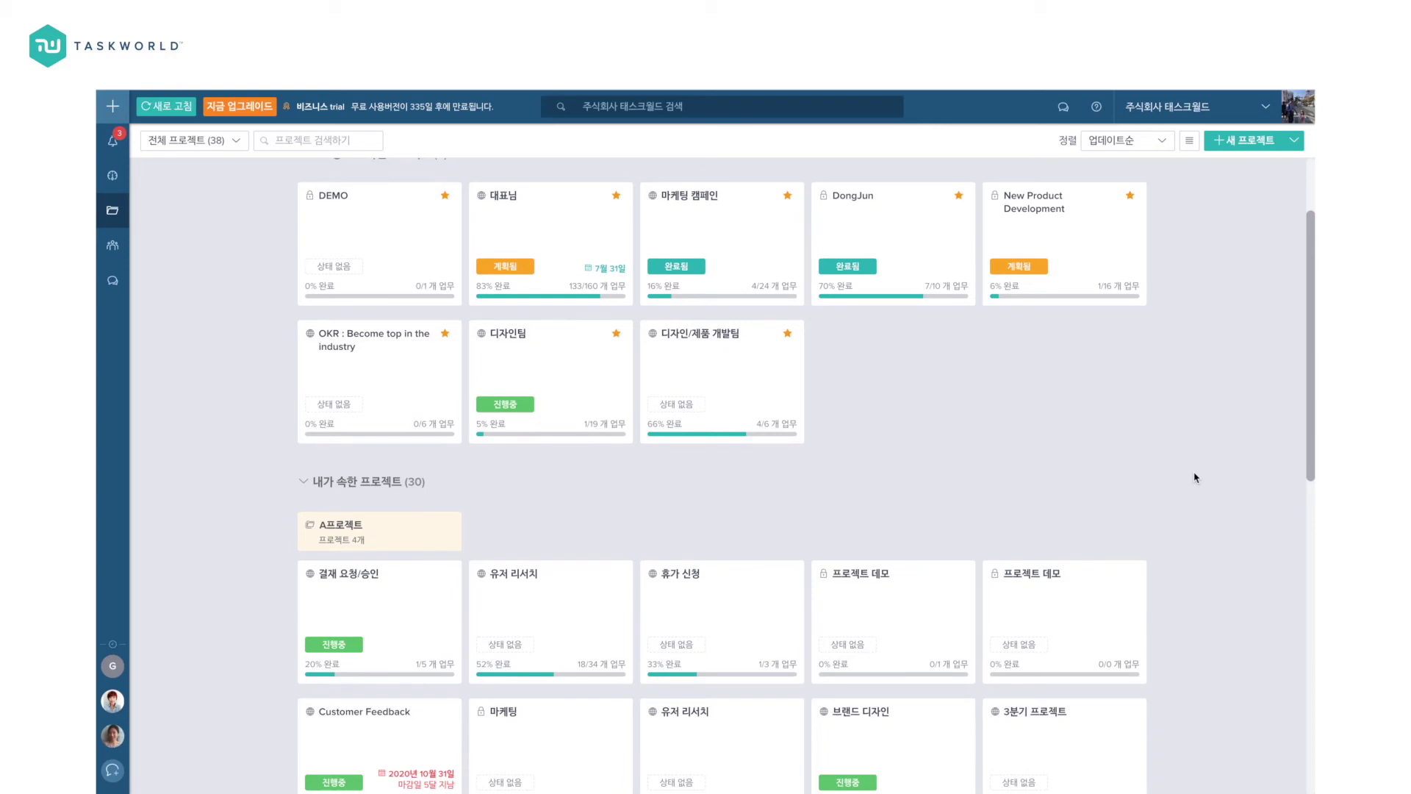
pyautogui.click(1293, 143)
pyautogui.click(1241, 175)
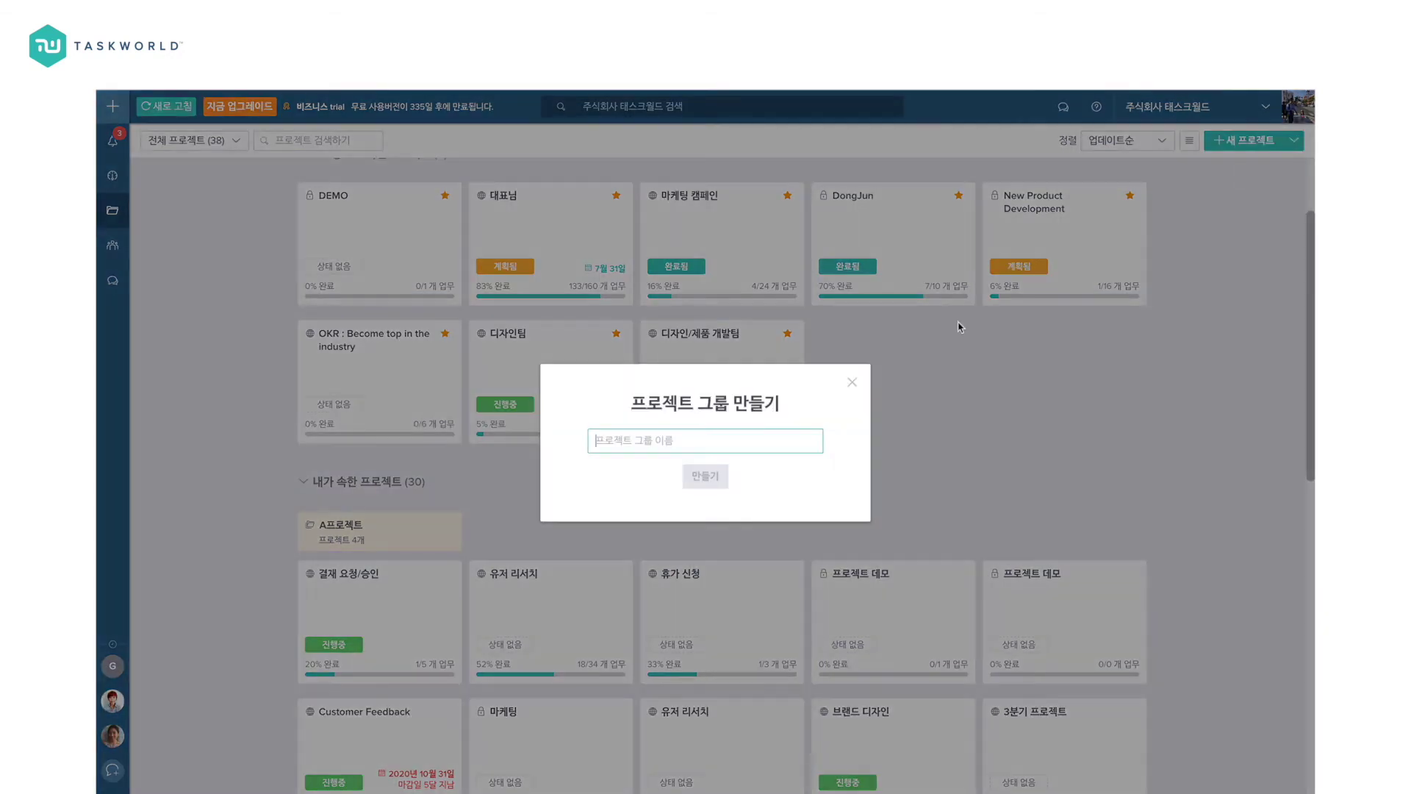
pyautogui.write('그룹')
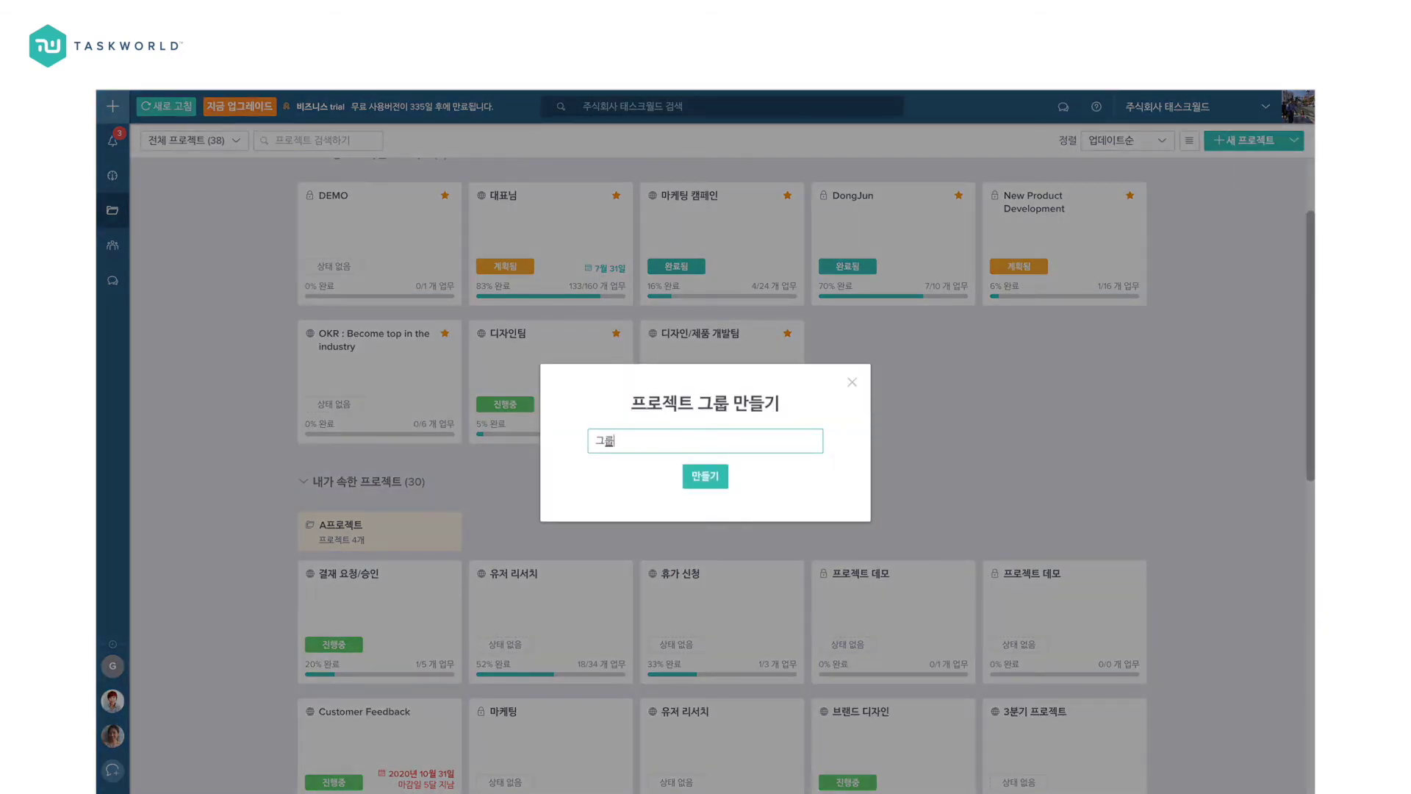
pyautogui.click(699, 477)
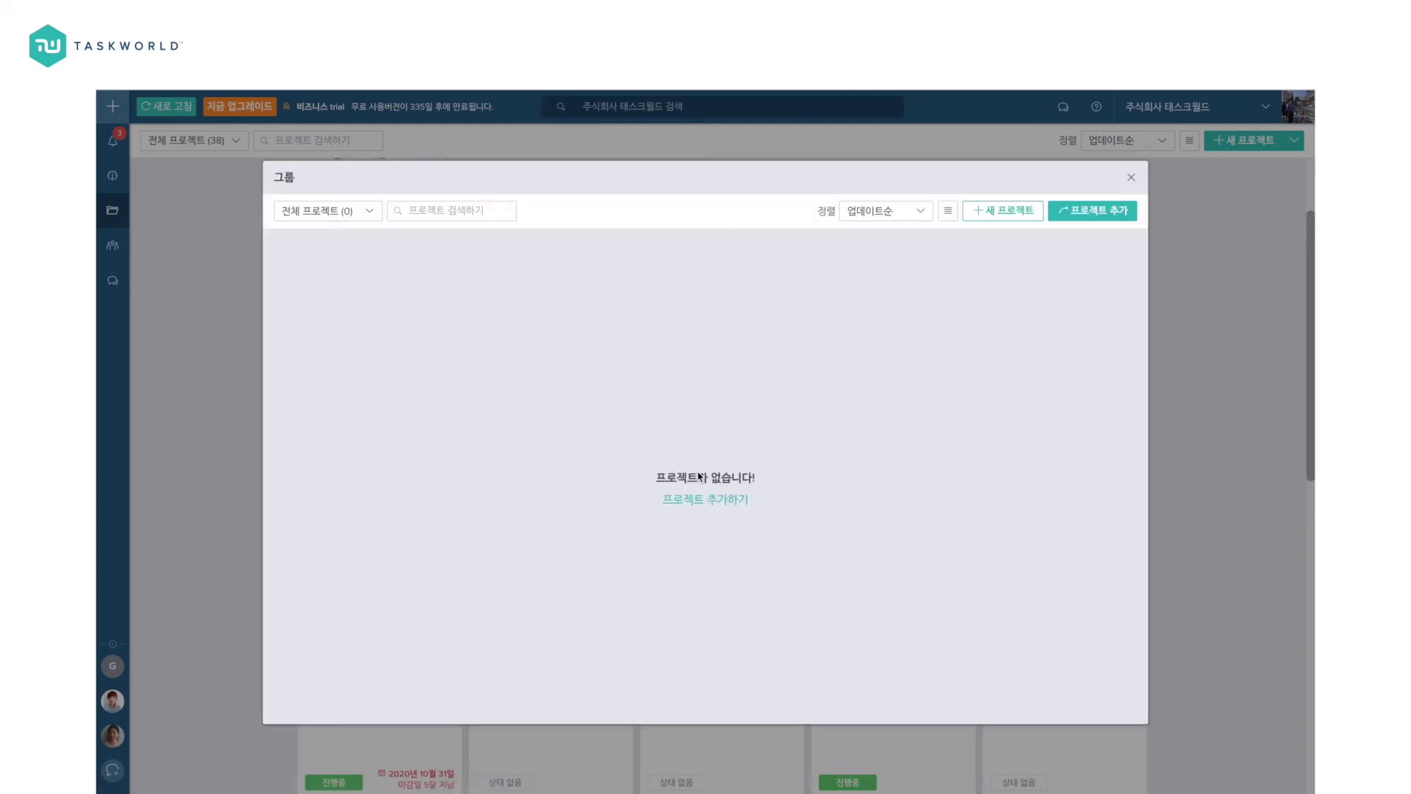
pyautogui.click(1130, 179)
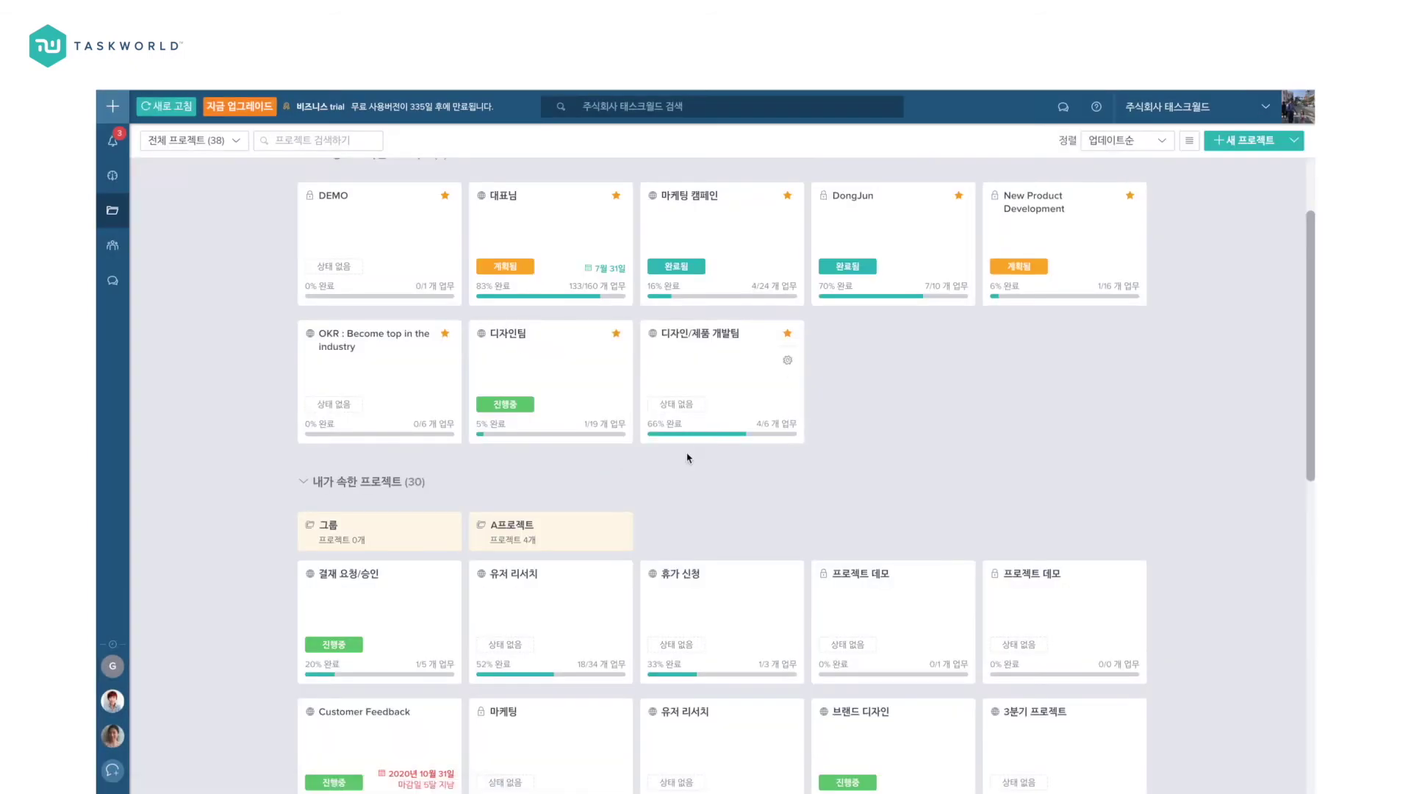
pyautogui.scroll(-3, 689, 457)
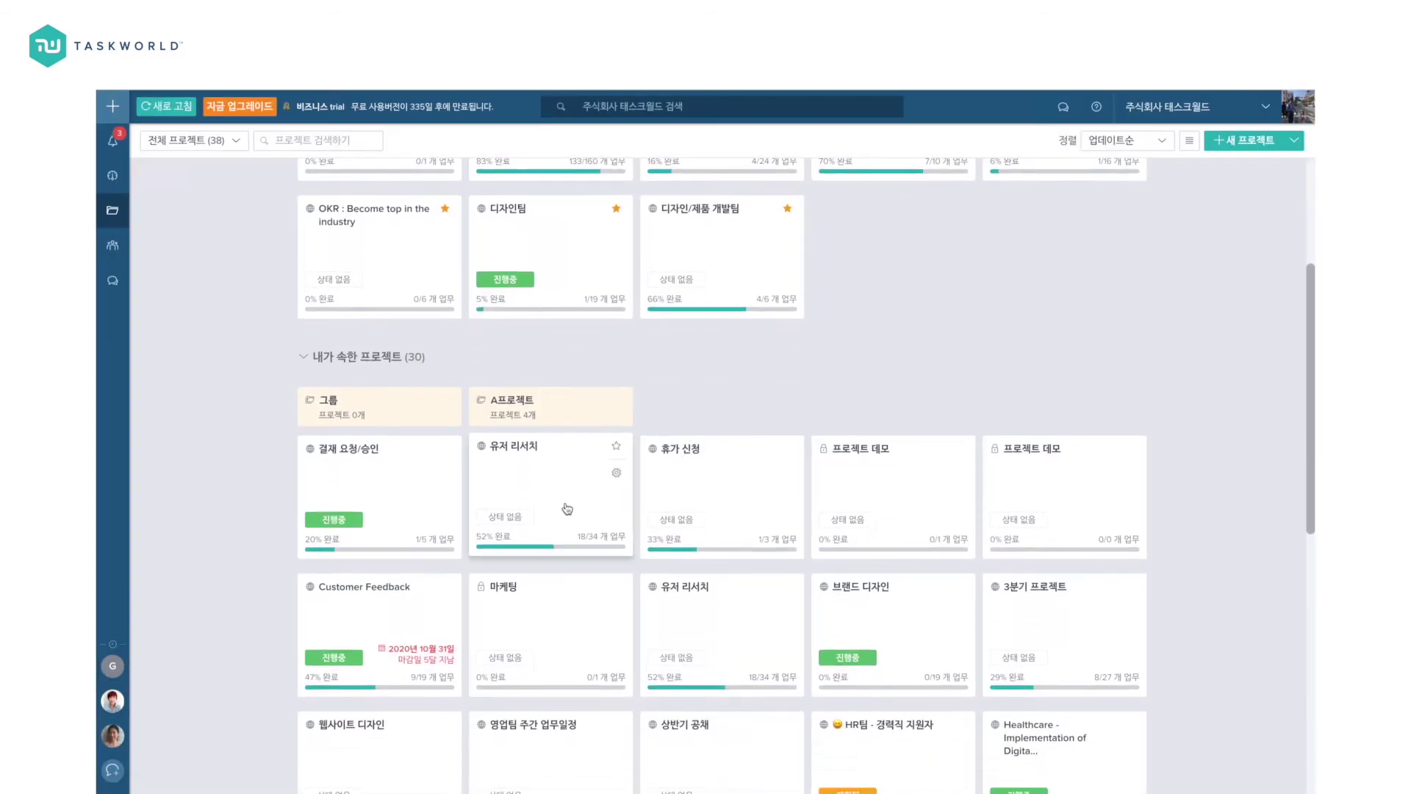
pyautogui.moveTo(559, 432); pyautogui.dragTo(394, 413)
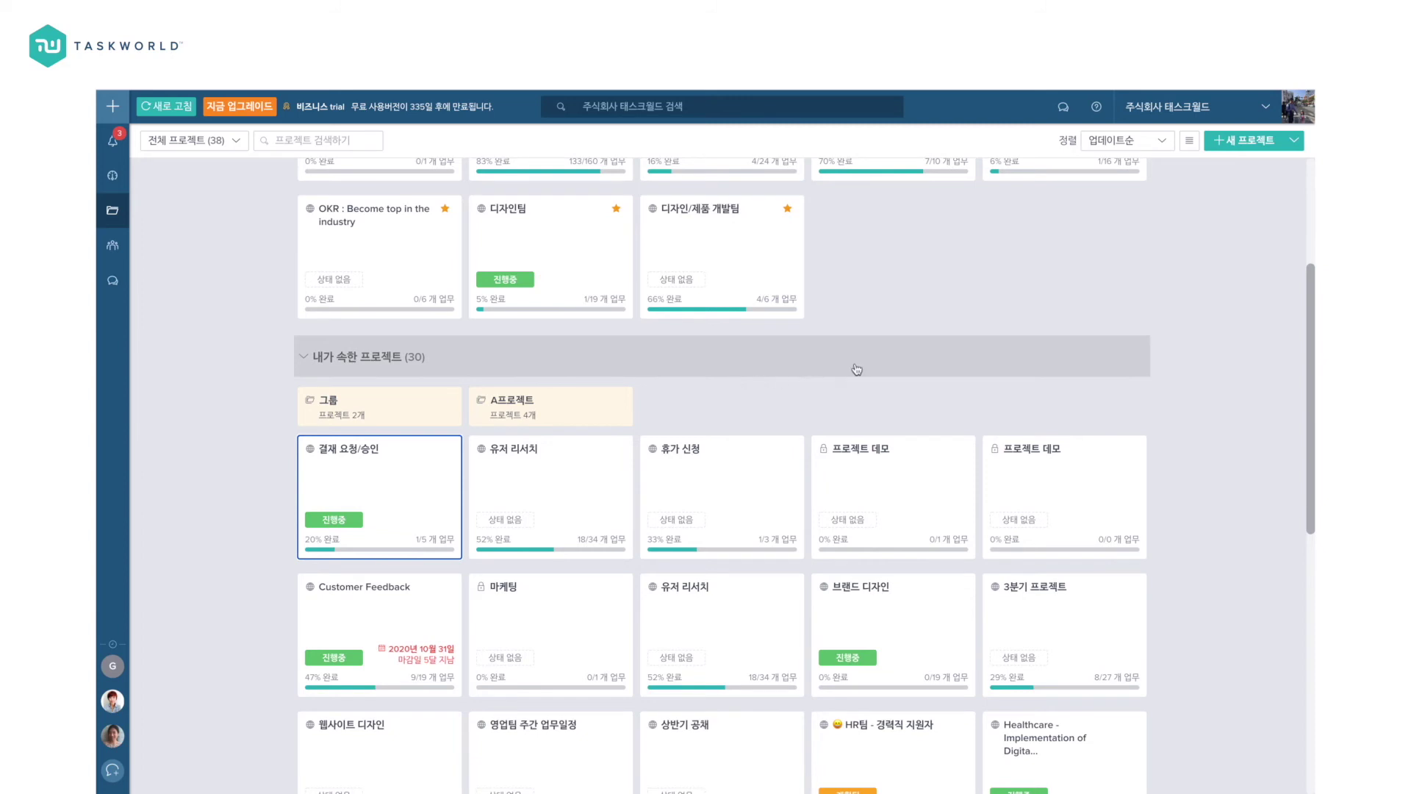
# Step: Mark the 유저 리서치 and 휴가 신청 projects as starred (중요 표시된 프로젝트)
pyautogui.scroll(3, 854, 371)
pyautogui.scroll(1, 855, 368)
pyautogui.scroll(-3, 855, 369)
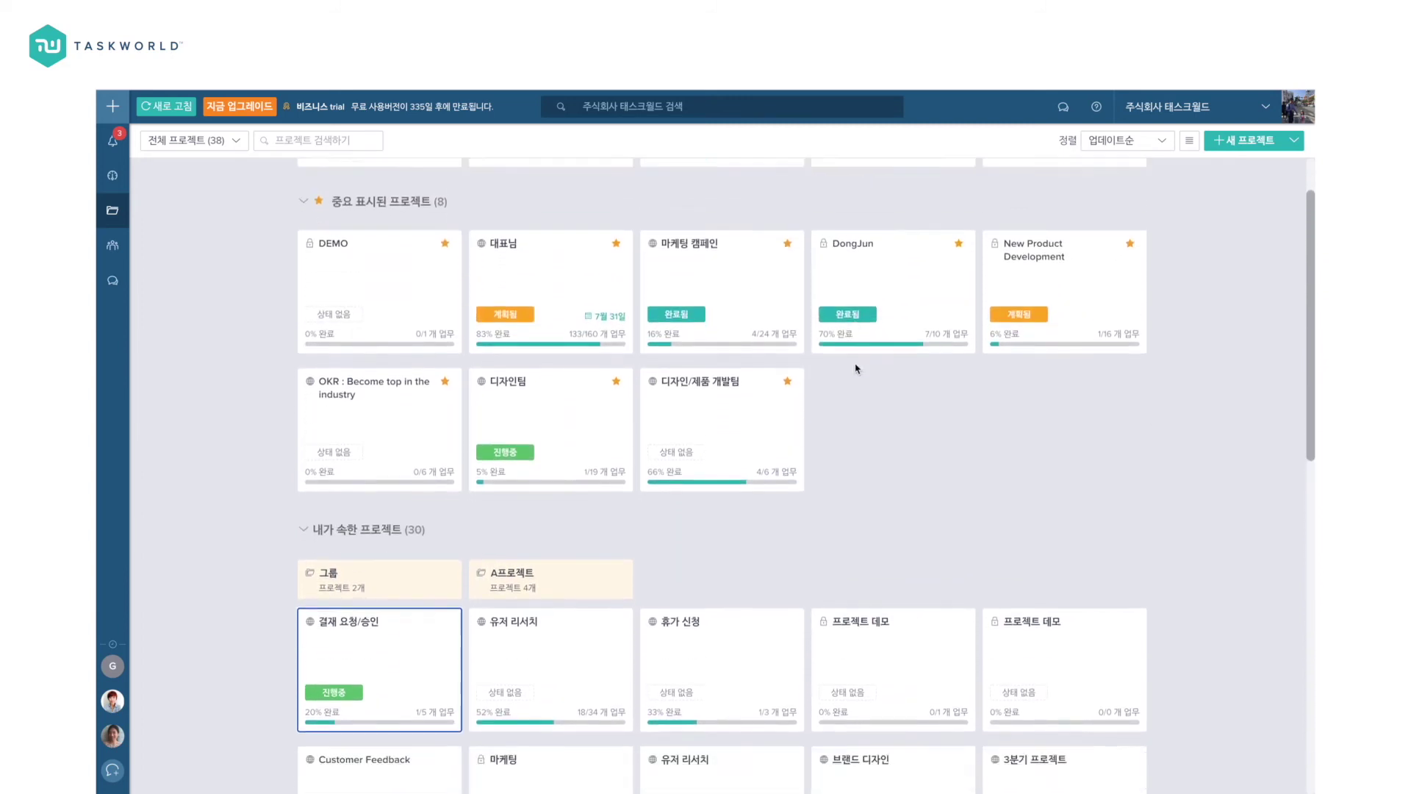
pyautogui.scroll(2, 854, 368)
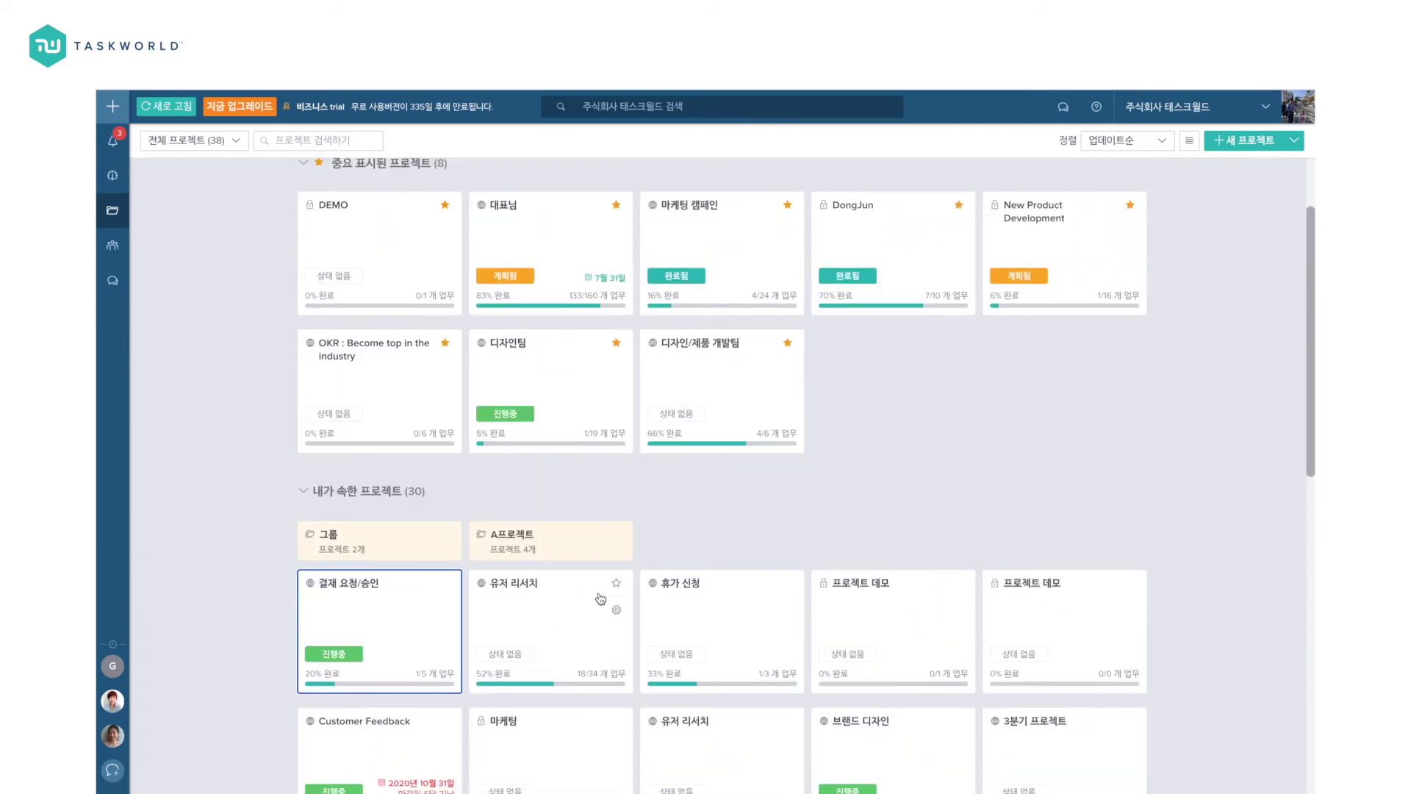
pyautogui.click(616, 582)
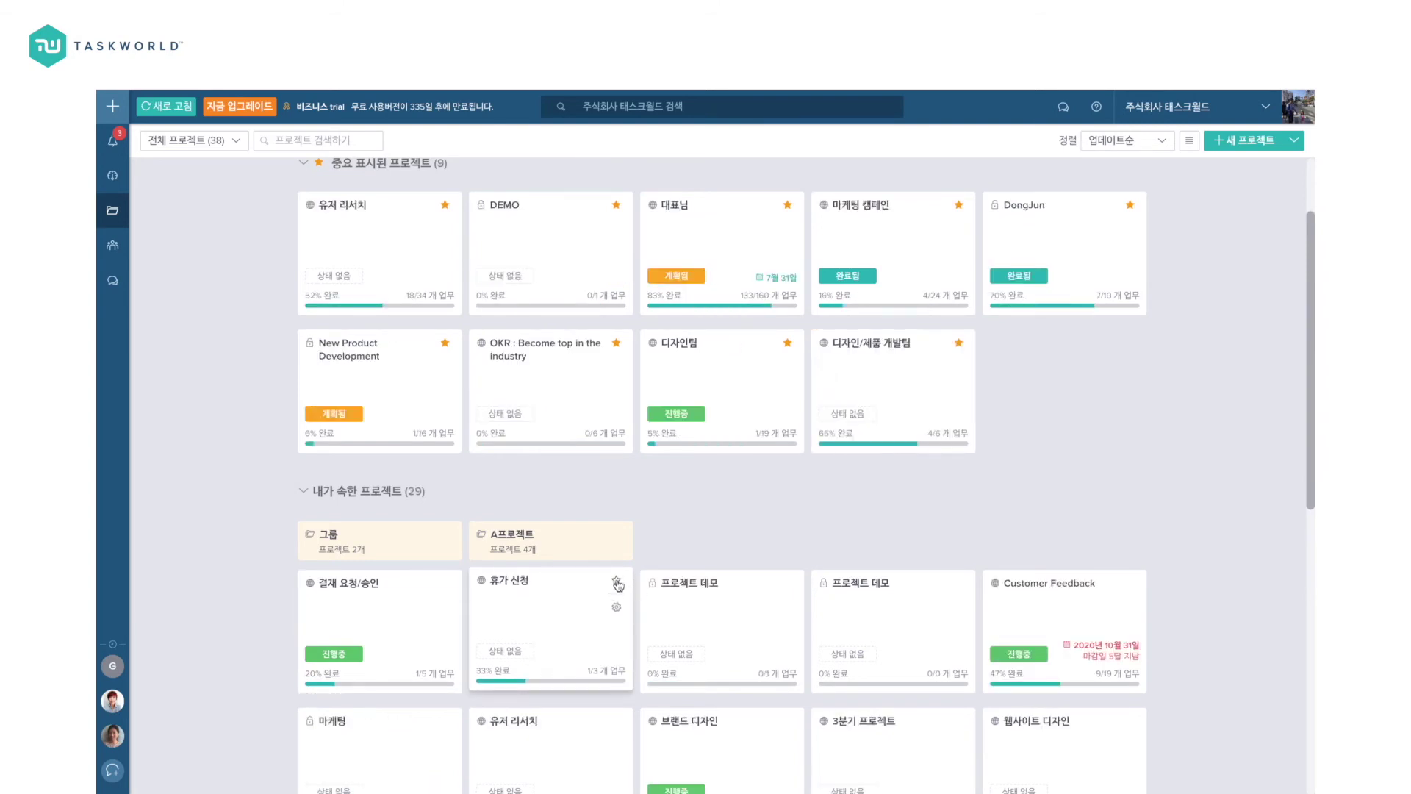
pyautogui.click(618, 585)
pyautogui.scroll(3, 577, 401)
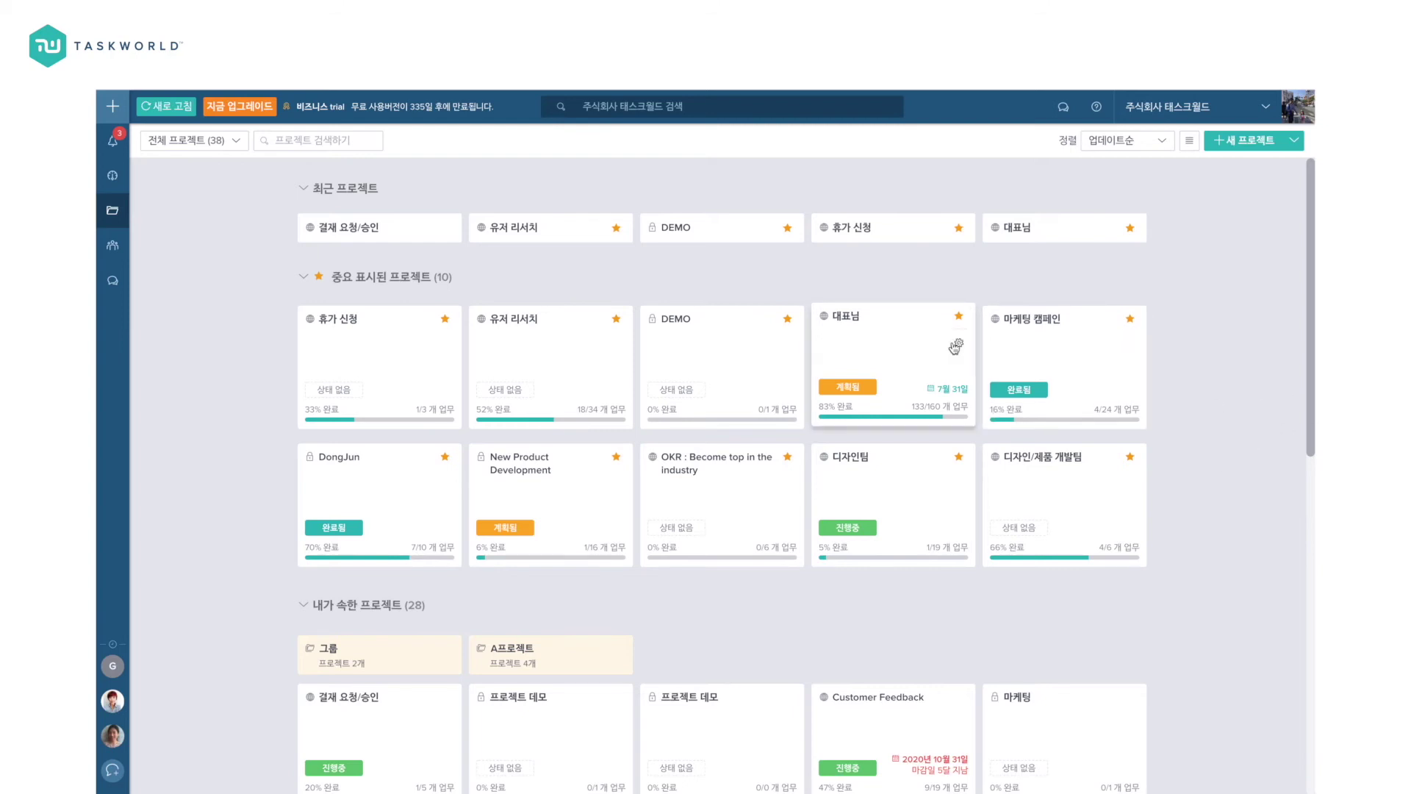
# Step: Review the settings of the 대표님 project, including its 권한 설정 access levels and the copy, export and archive options
pyautogui.click(958, 344)
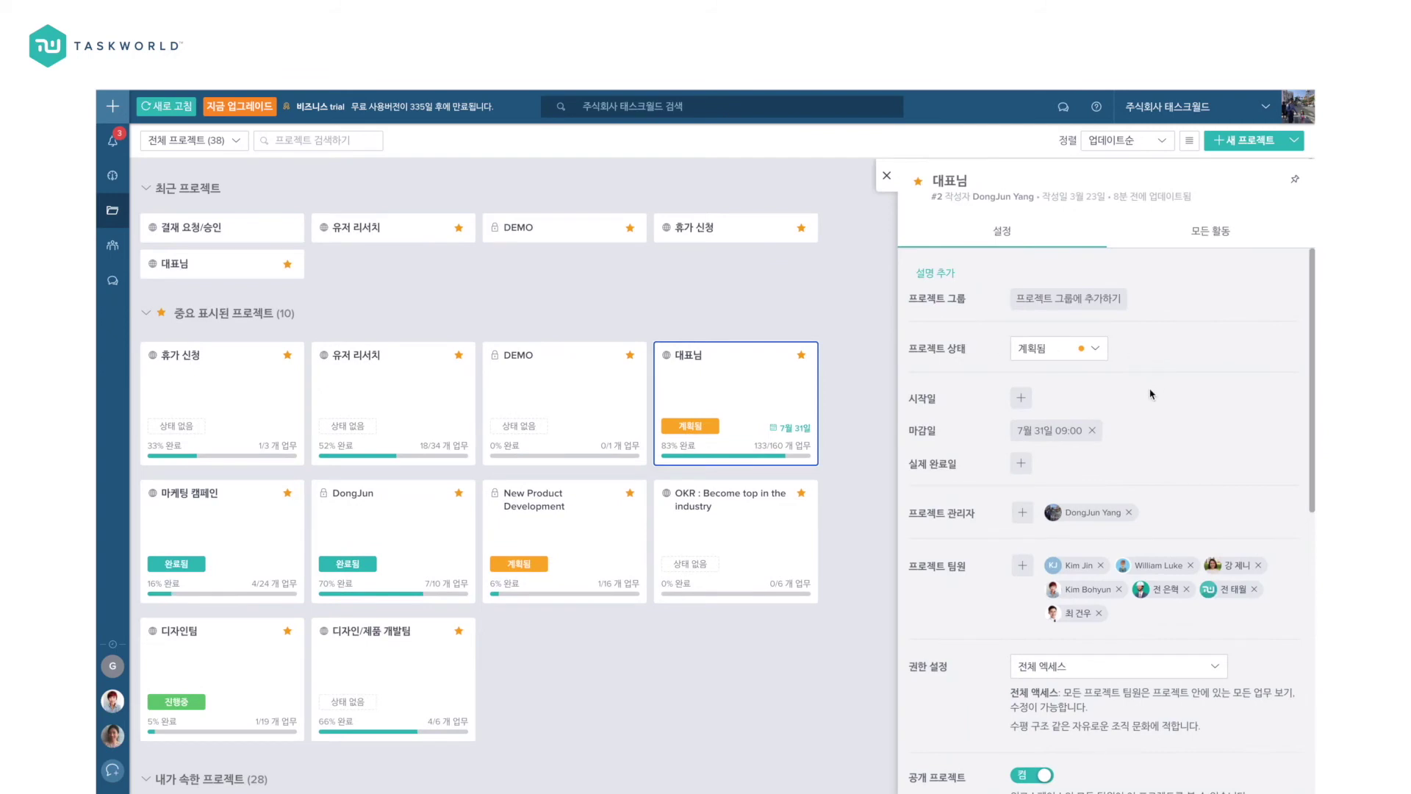
pyautogui.scroll(-1, 1151, 393)
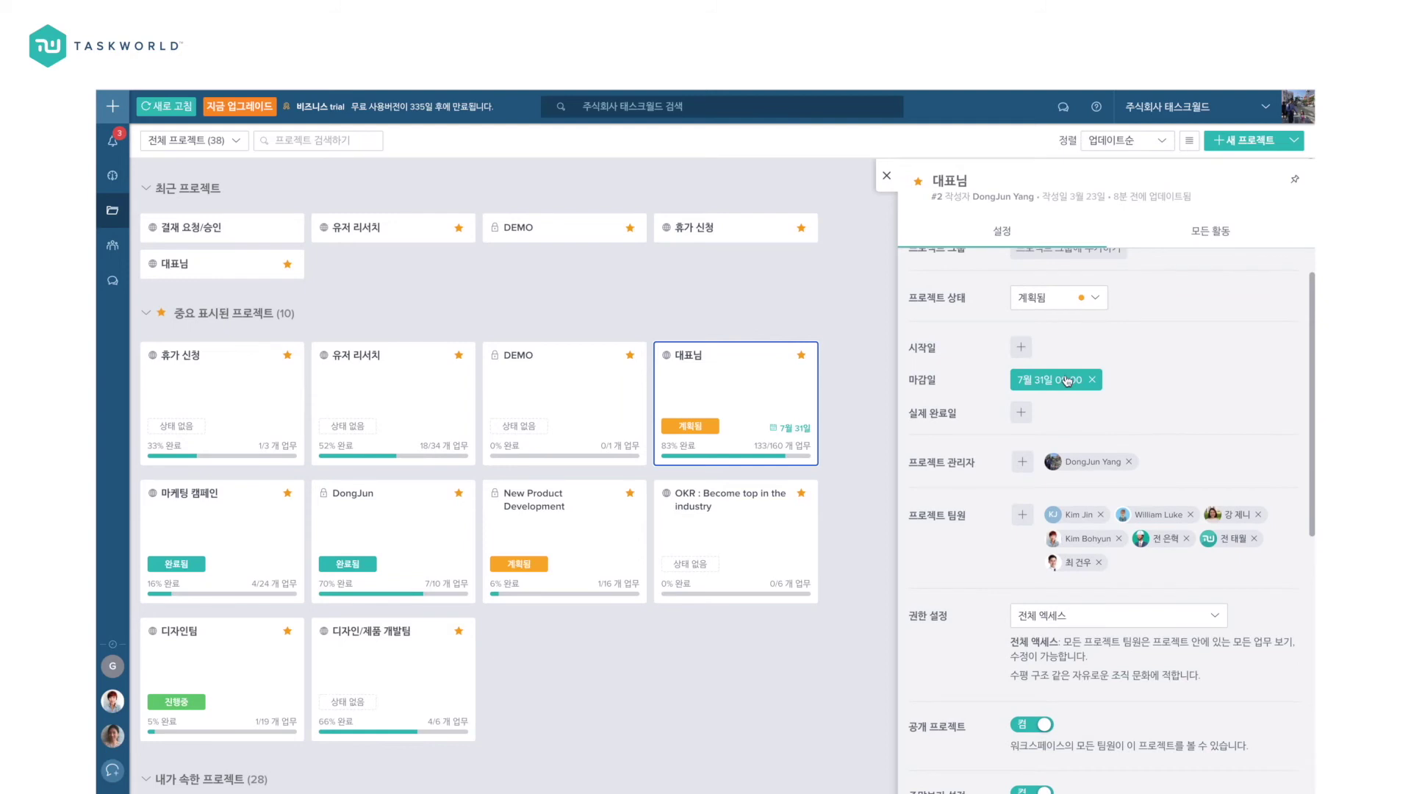
pyautogui.scroll(-3, 1134, 386)
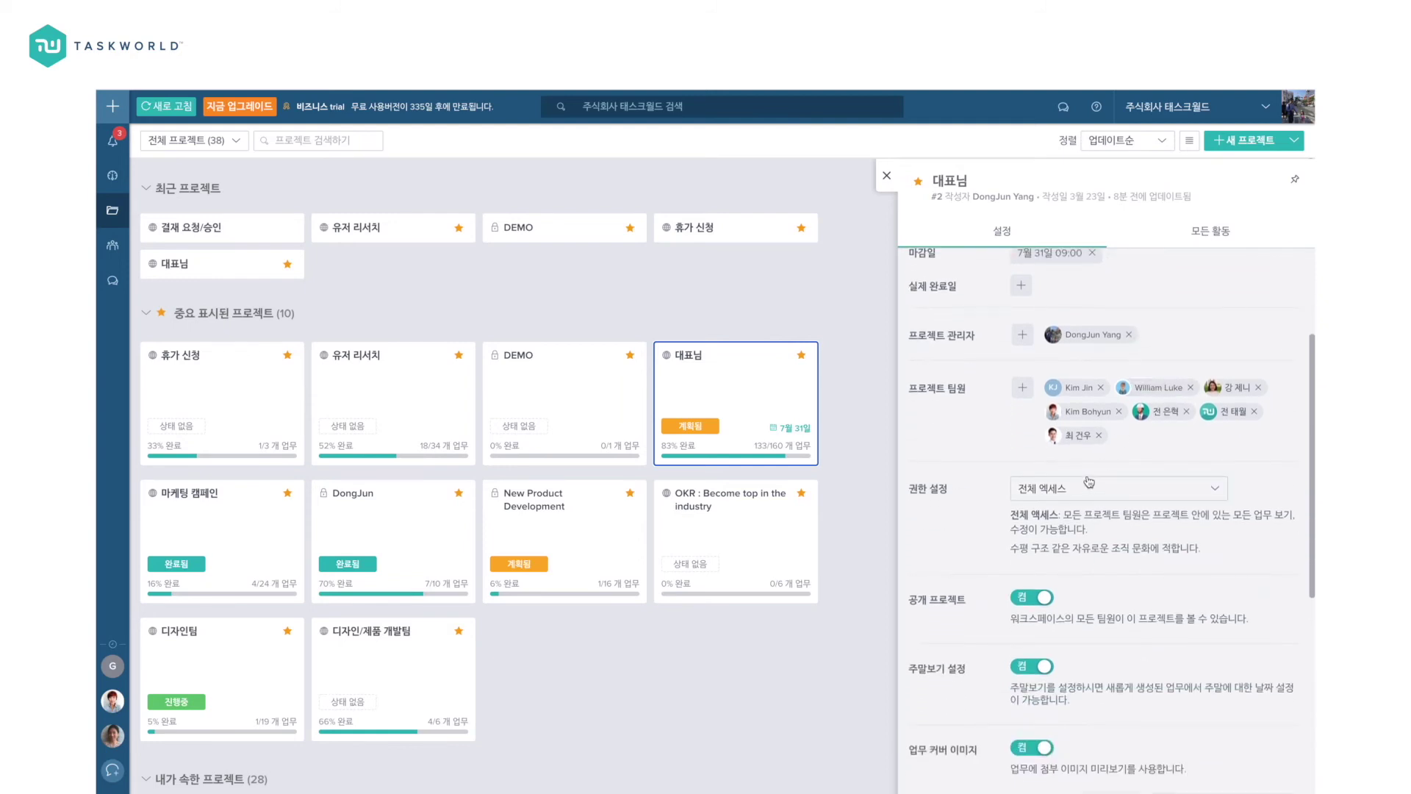
pyautogui.click(1089, 482)
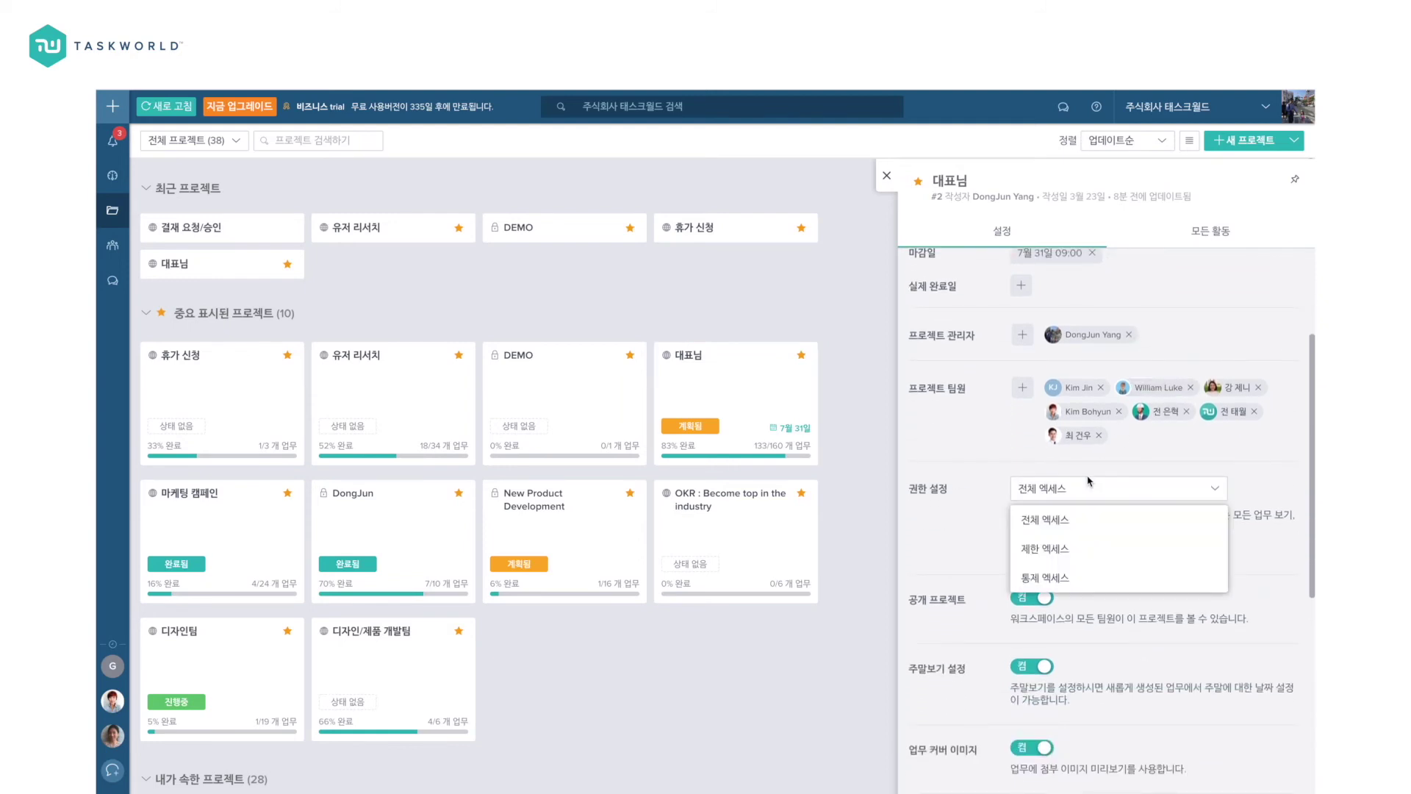
pyautogui.click(1089, 482)
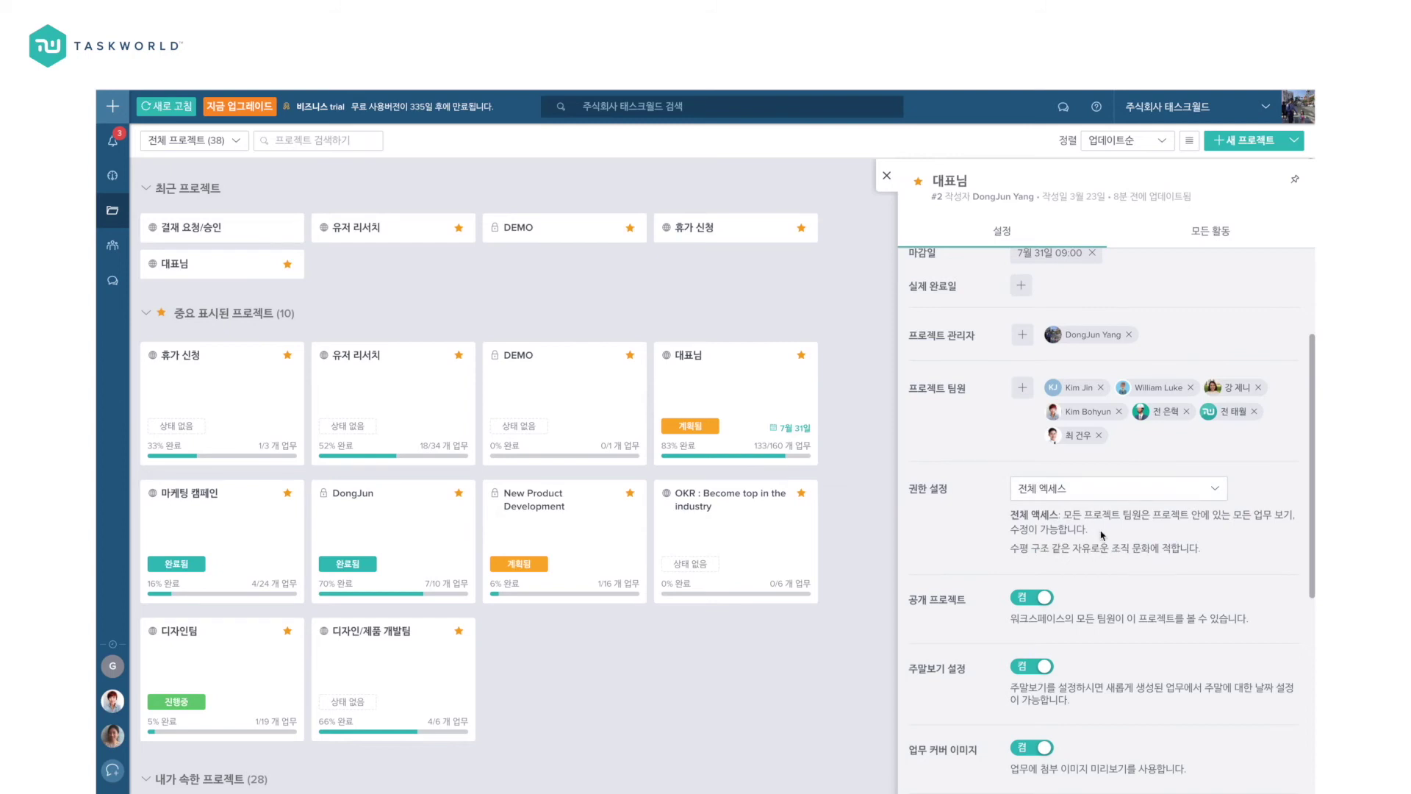
pyautogui.scroll(-5, 1102, 535)
pyautogui.scroll(-2, 1102, 535)
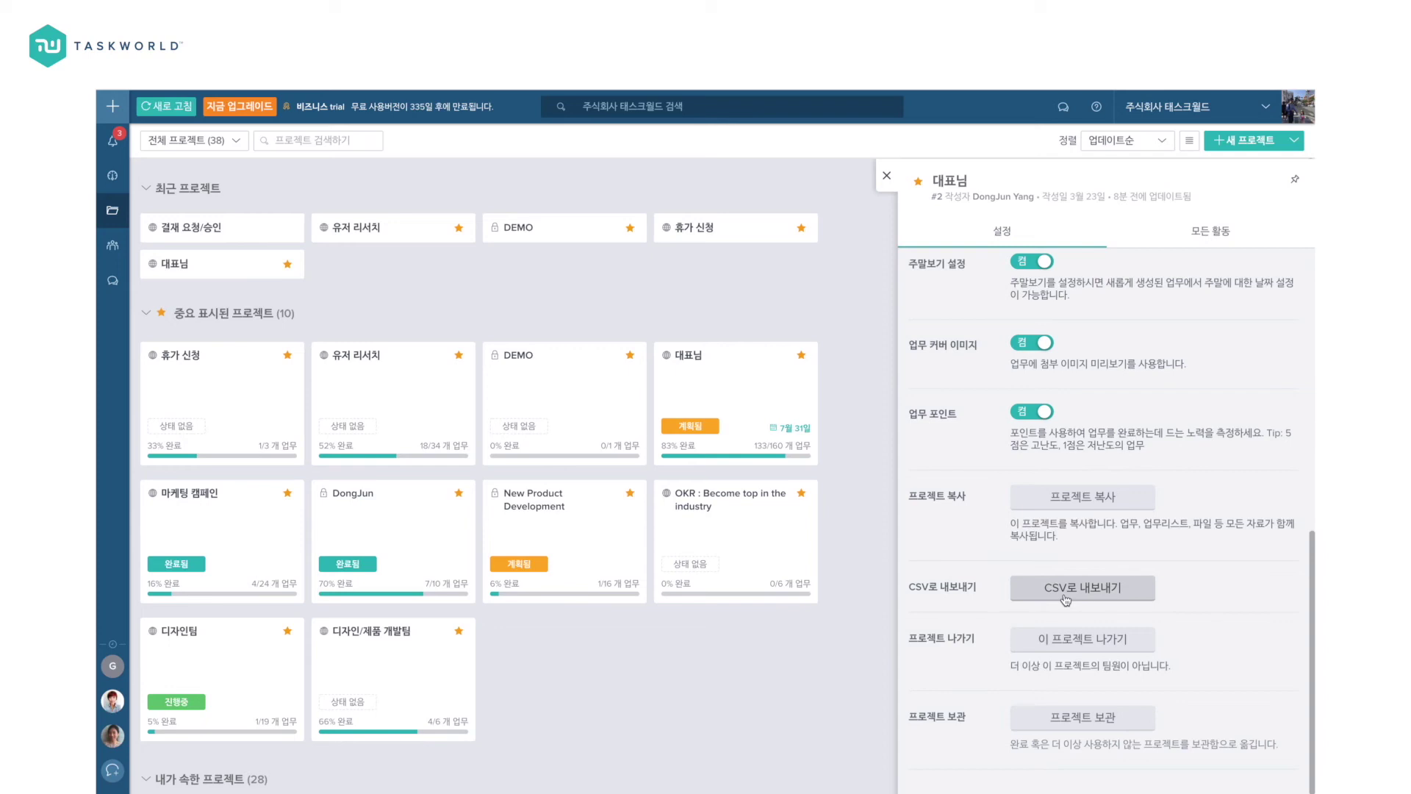
pyautogui.click(887, 174)
# Step: Filter the overview of all tasks by one assigned member (배정된 멤버) and review the listed tasks and available tag filters
pyautogui.click(113, 178)
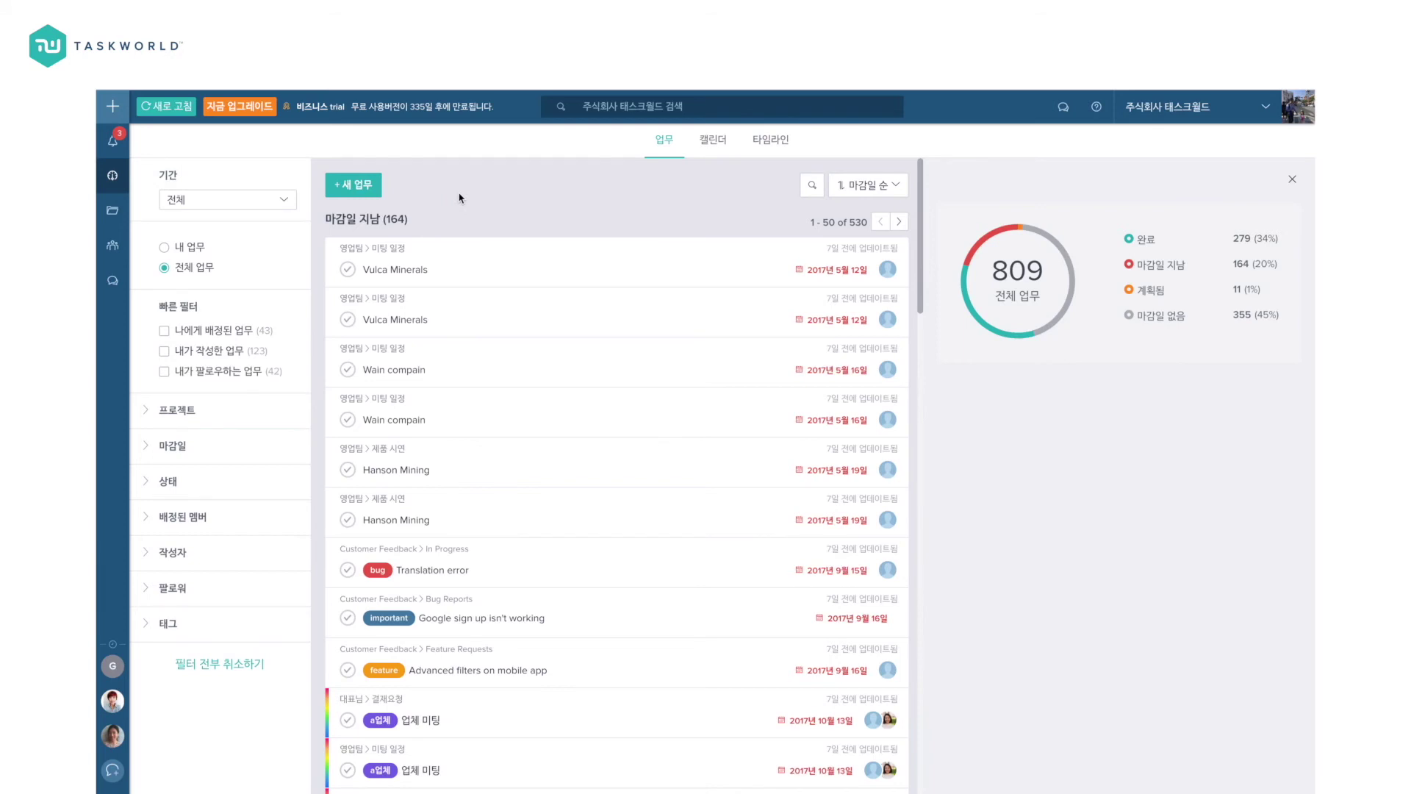
pyautogui.scroll(-3, 496, 358)
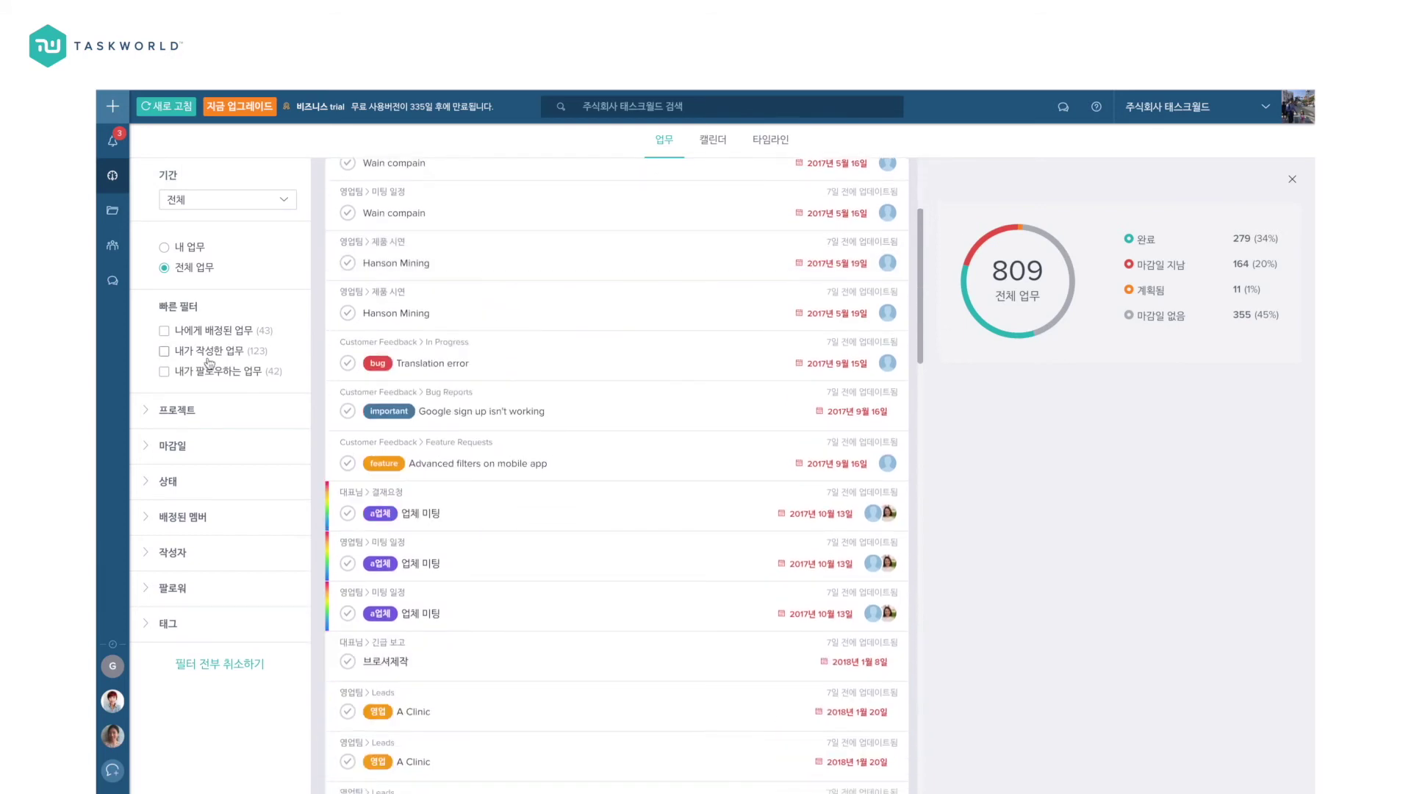
pyautogui.click(180, 516)
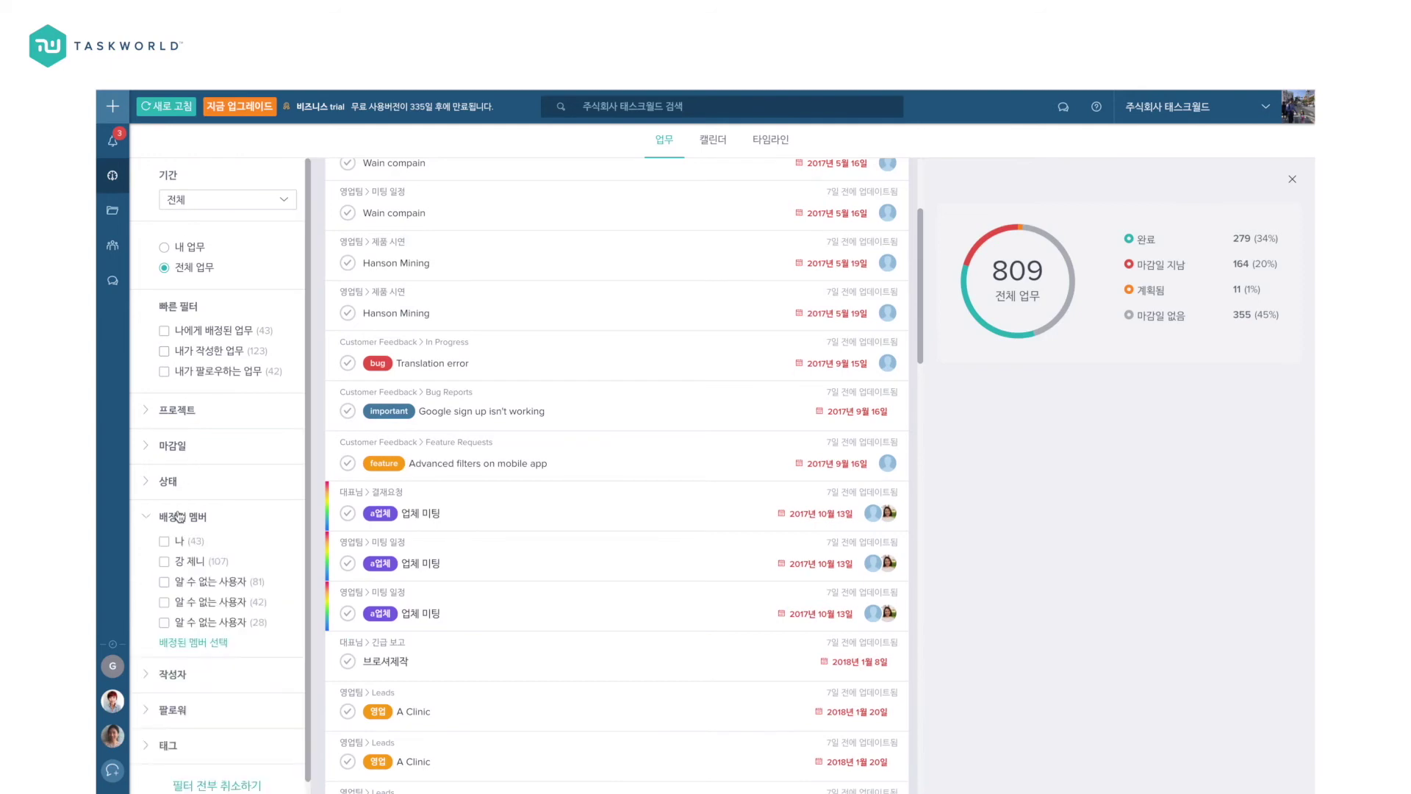
pyautogui.click(185, 523)
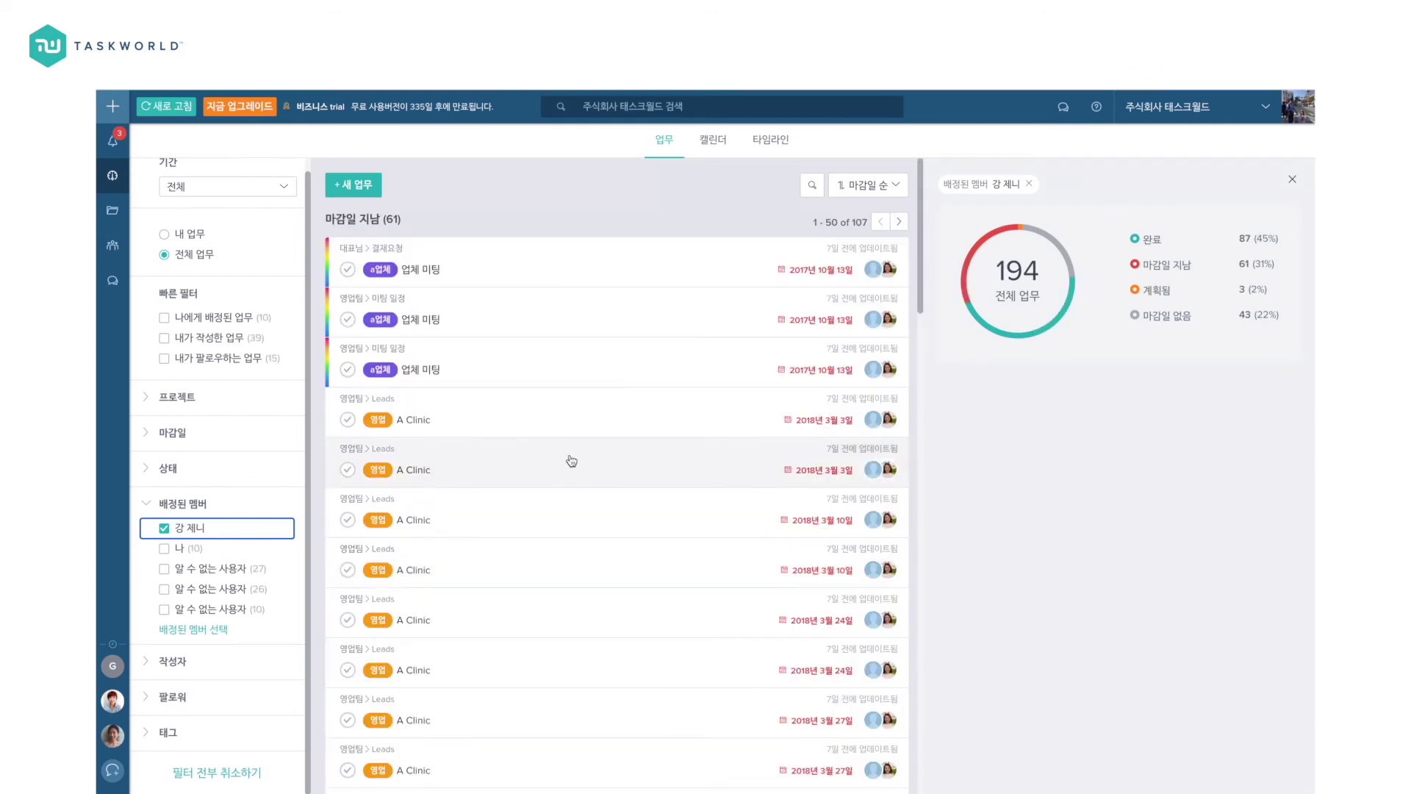
pyautogui.click(169, 732)
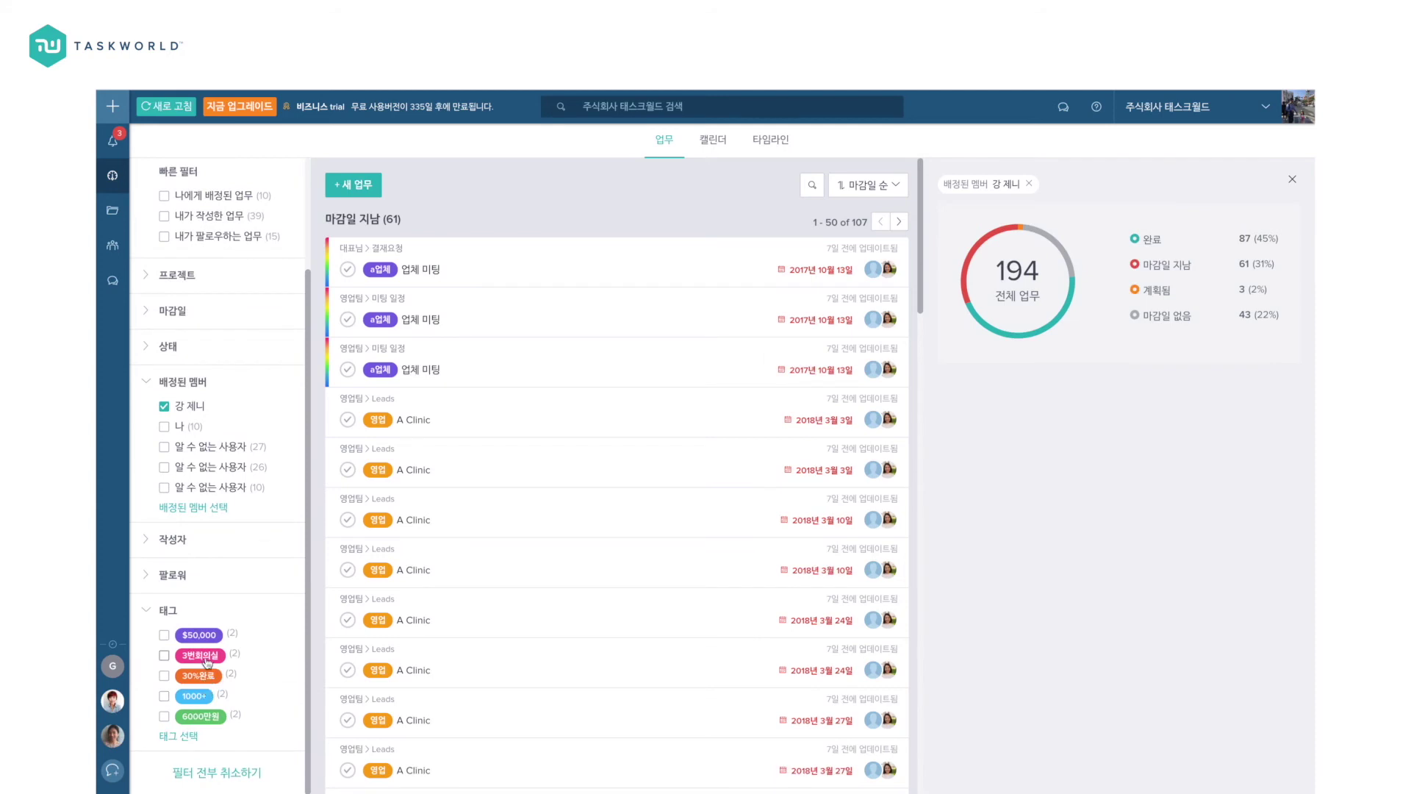
pyautogui.scroll(-7, 638, 396)
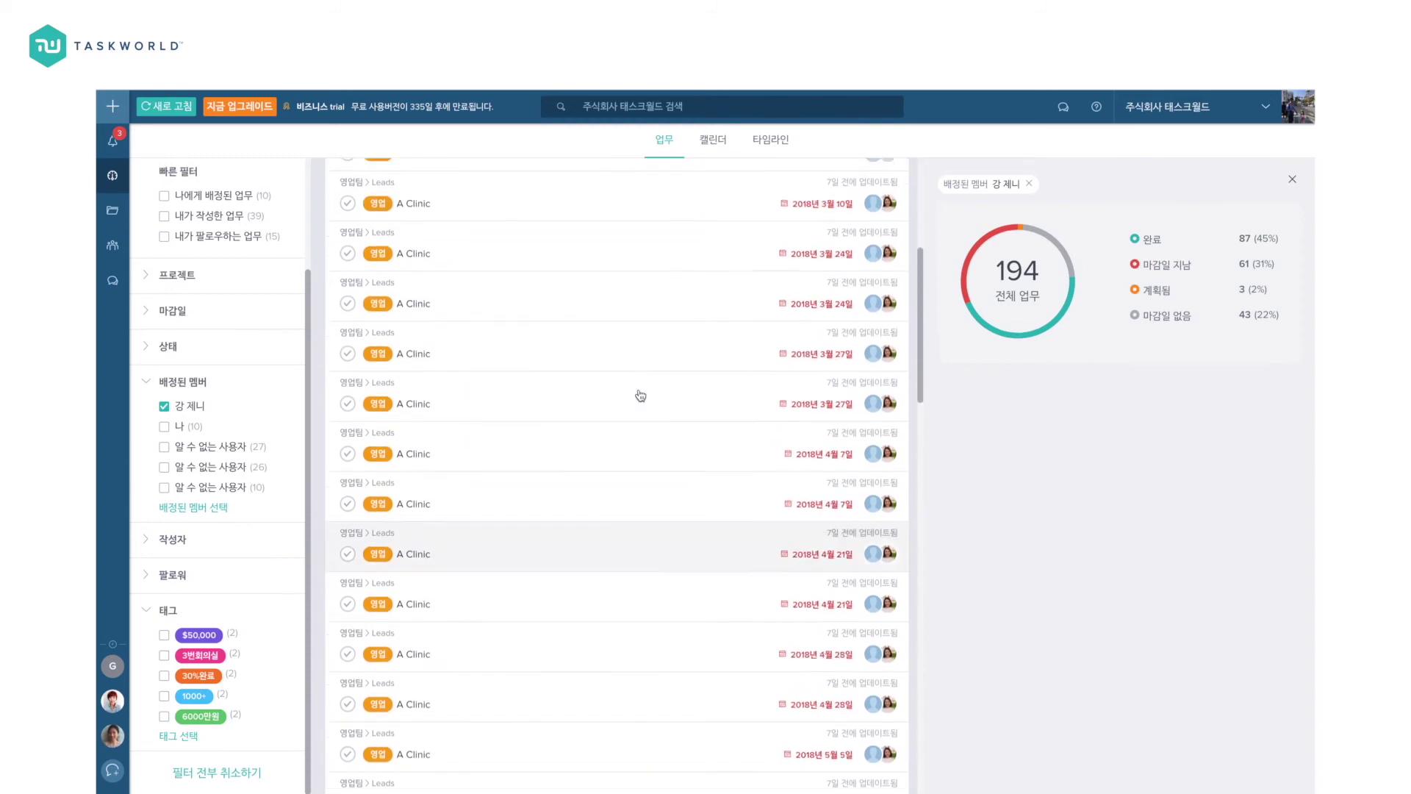
pyautogui.scroll(8, 640, 394)
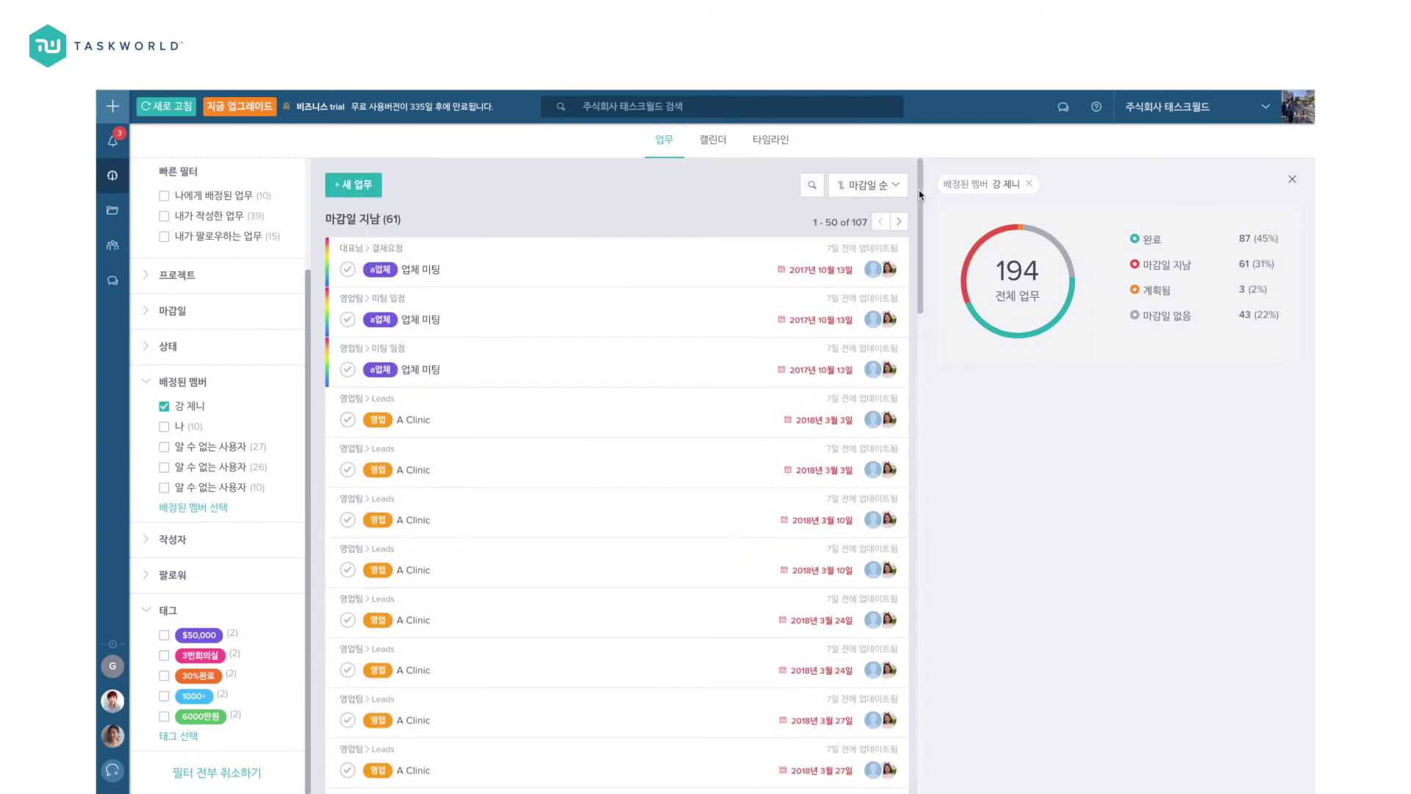
# Step: Replace the assigned-member filter with the quick filter 내가 작성한 업무 and look through the resulting tasks
pyautogui.click(1029, 183)
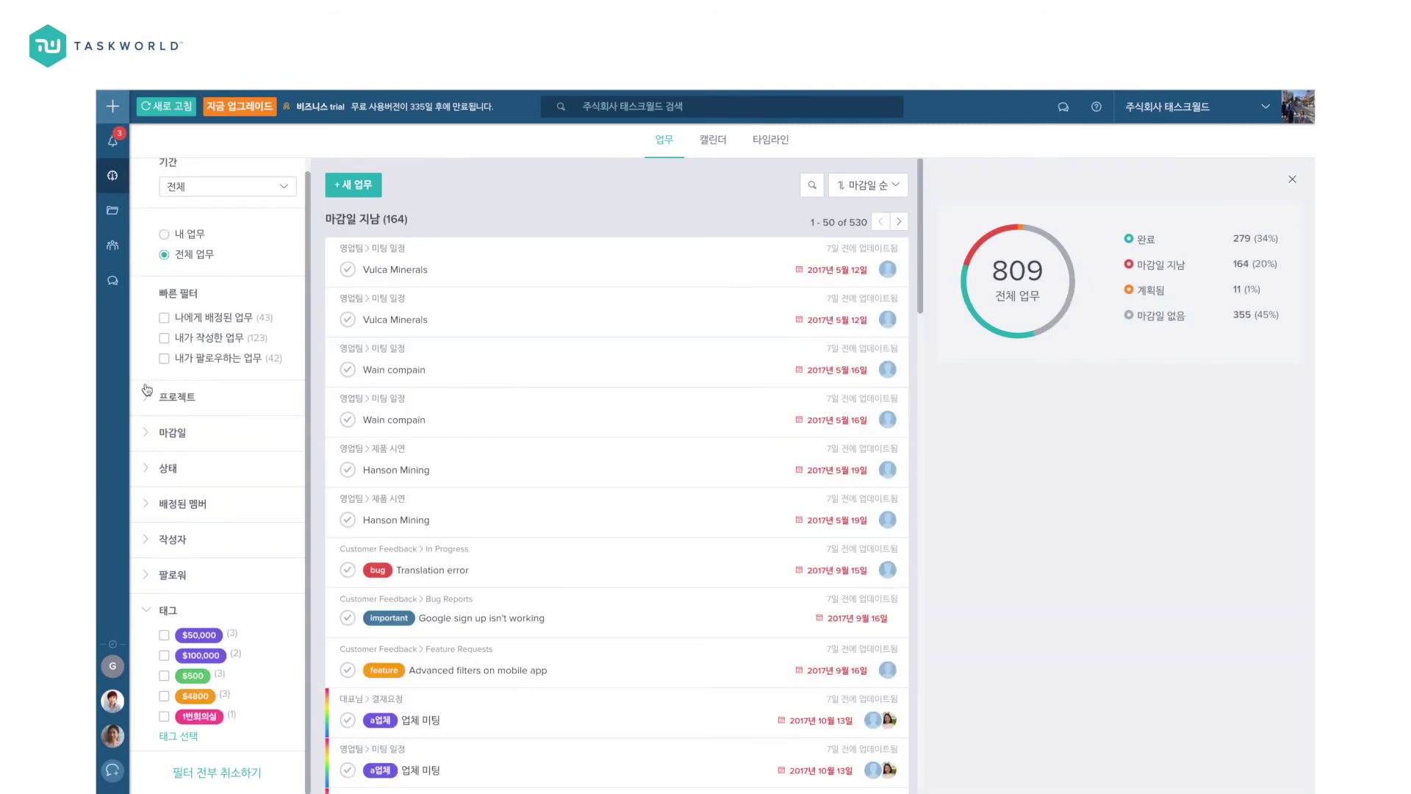
pyautogui.click(195, 339)
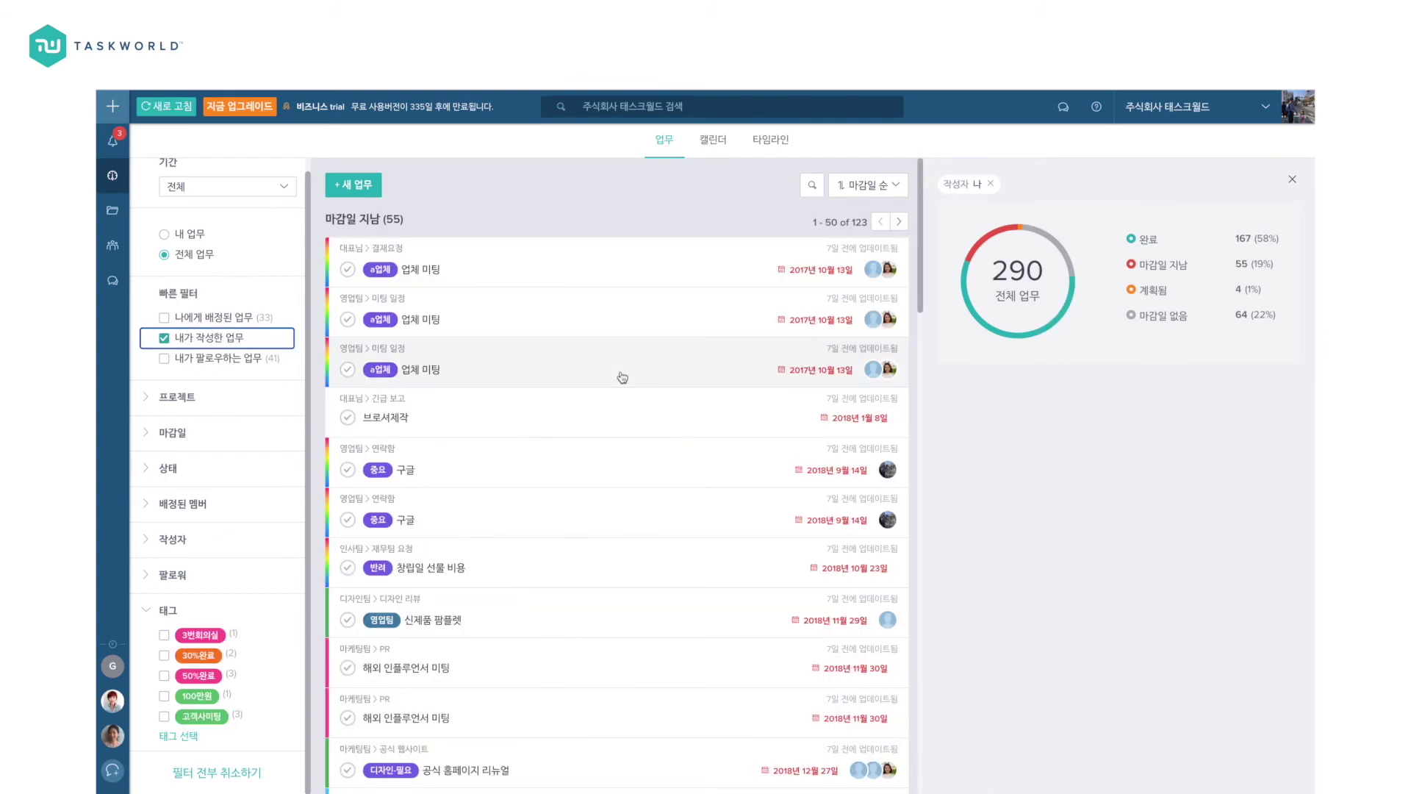
pyautogui.scroll(-15, 622, 377)
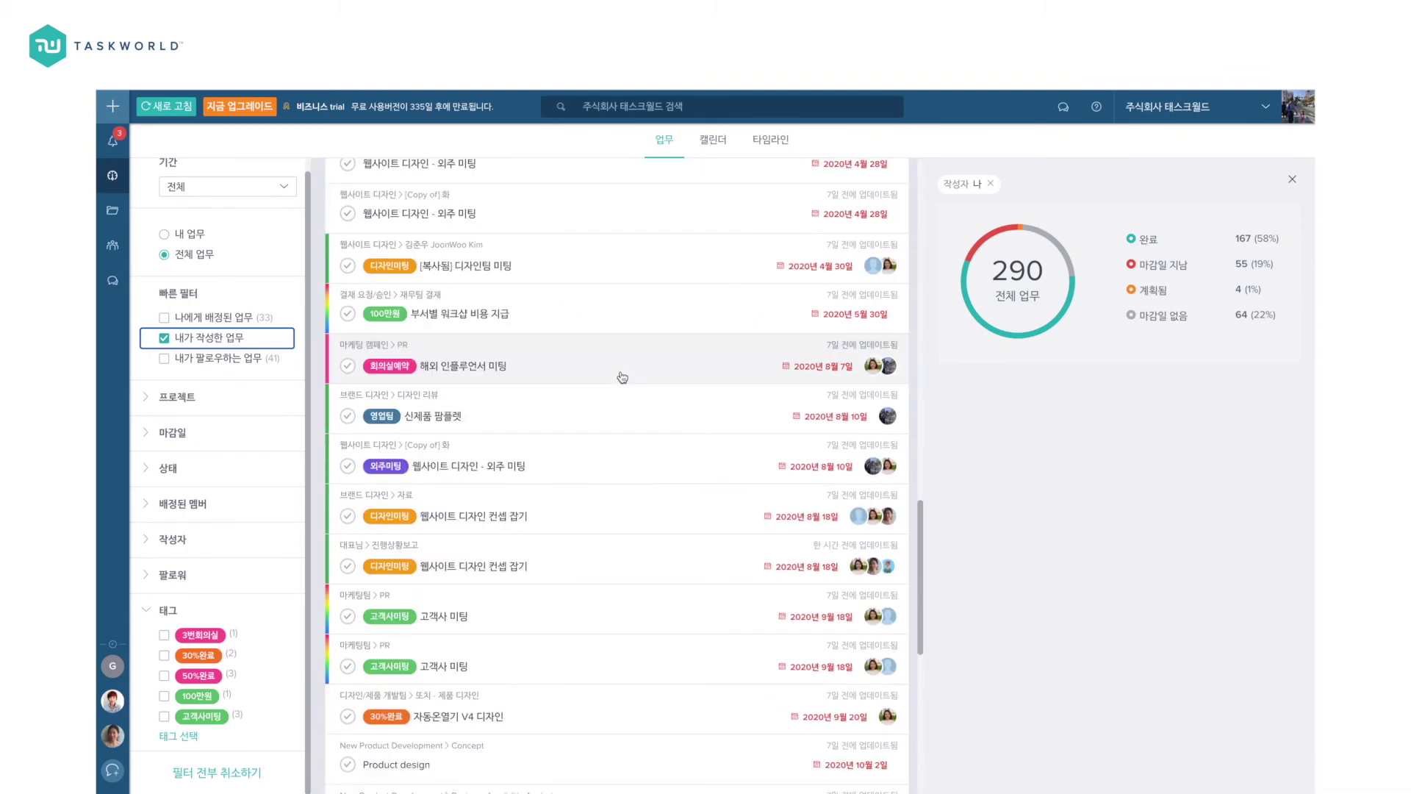
# Step: View all tasks in the 캘린더 view and review the 외부 캘린더에 동기화 options for syncing to an external calendar
pyautogui.click(722, 144)
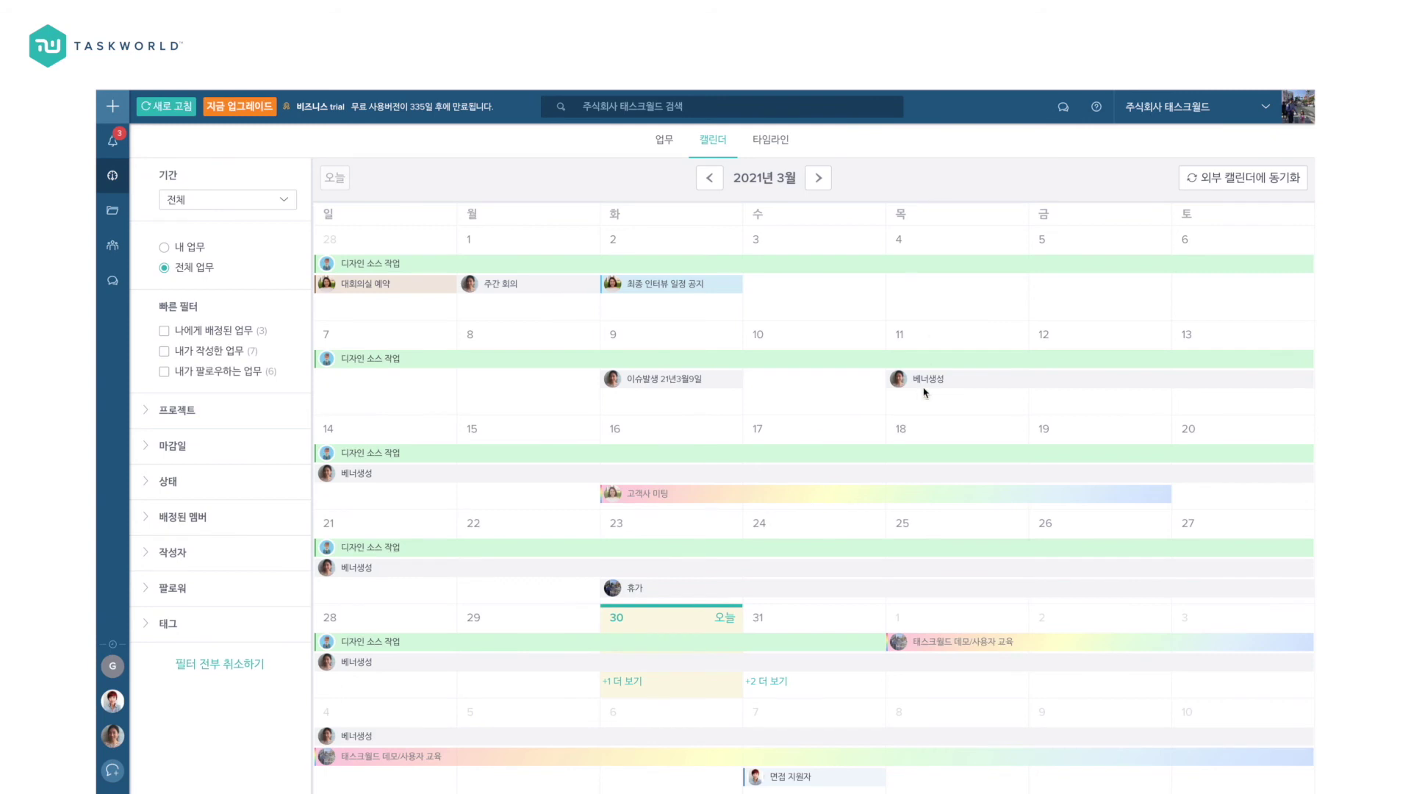
pyautogui.click(1232, 184)
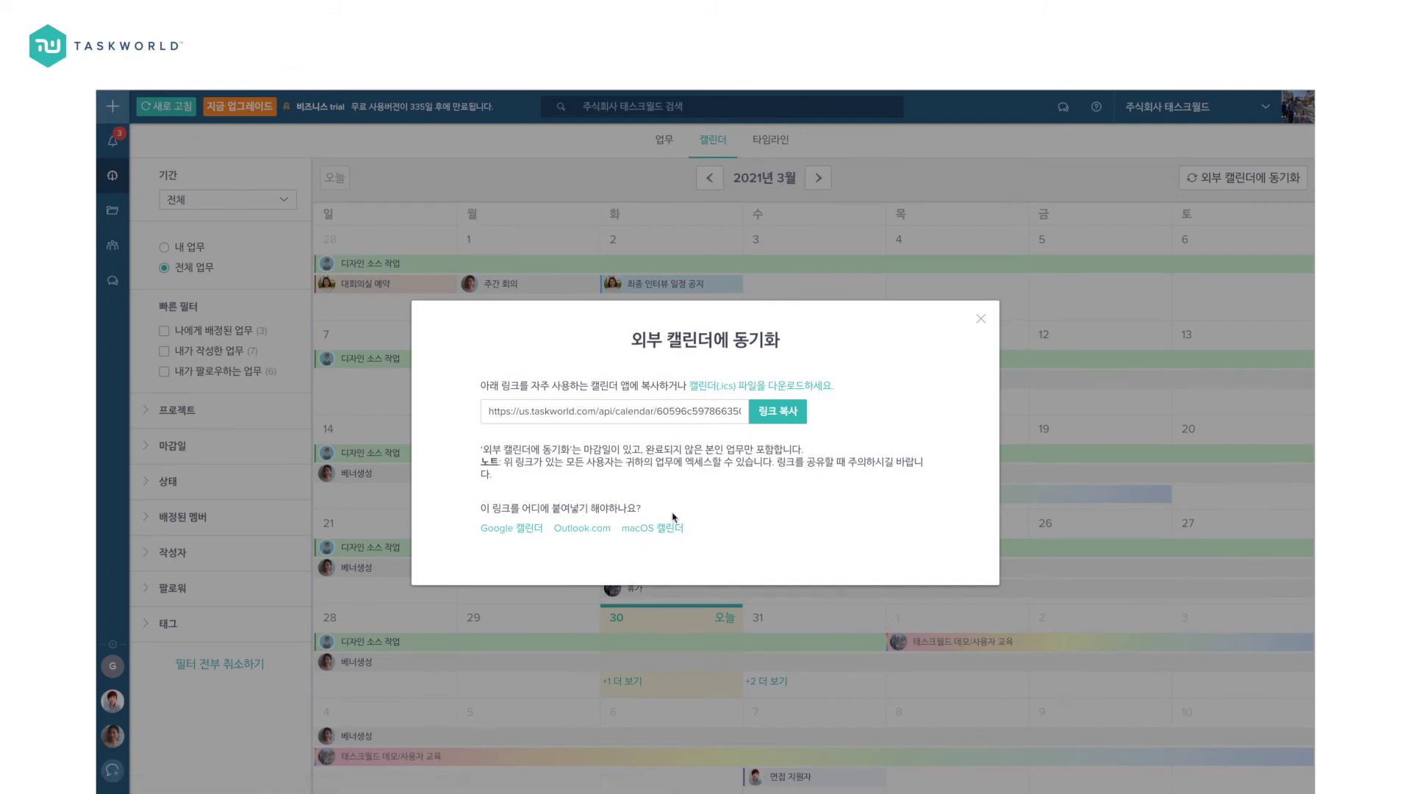
pyautogui.click(983, 320)
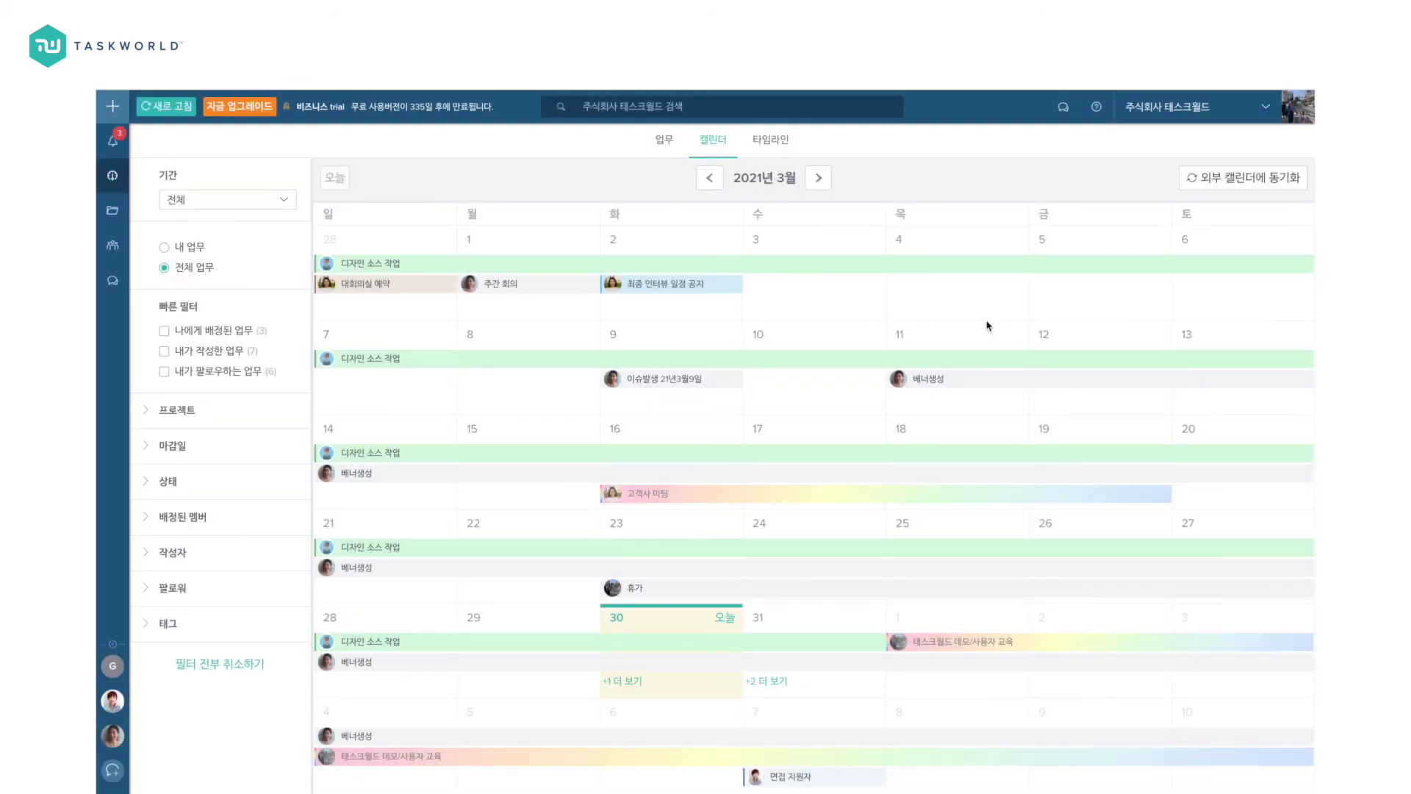
# Step: In the 타임라인 view, extend 베너생성 by about three days and shift the overdue 고객사 미팅 task to end level with 미팅
pyautogui.click(770, 140)
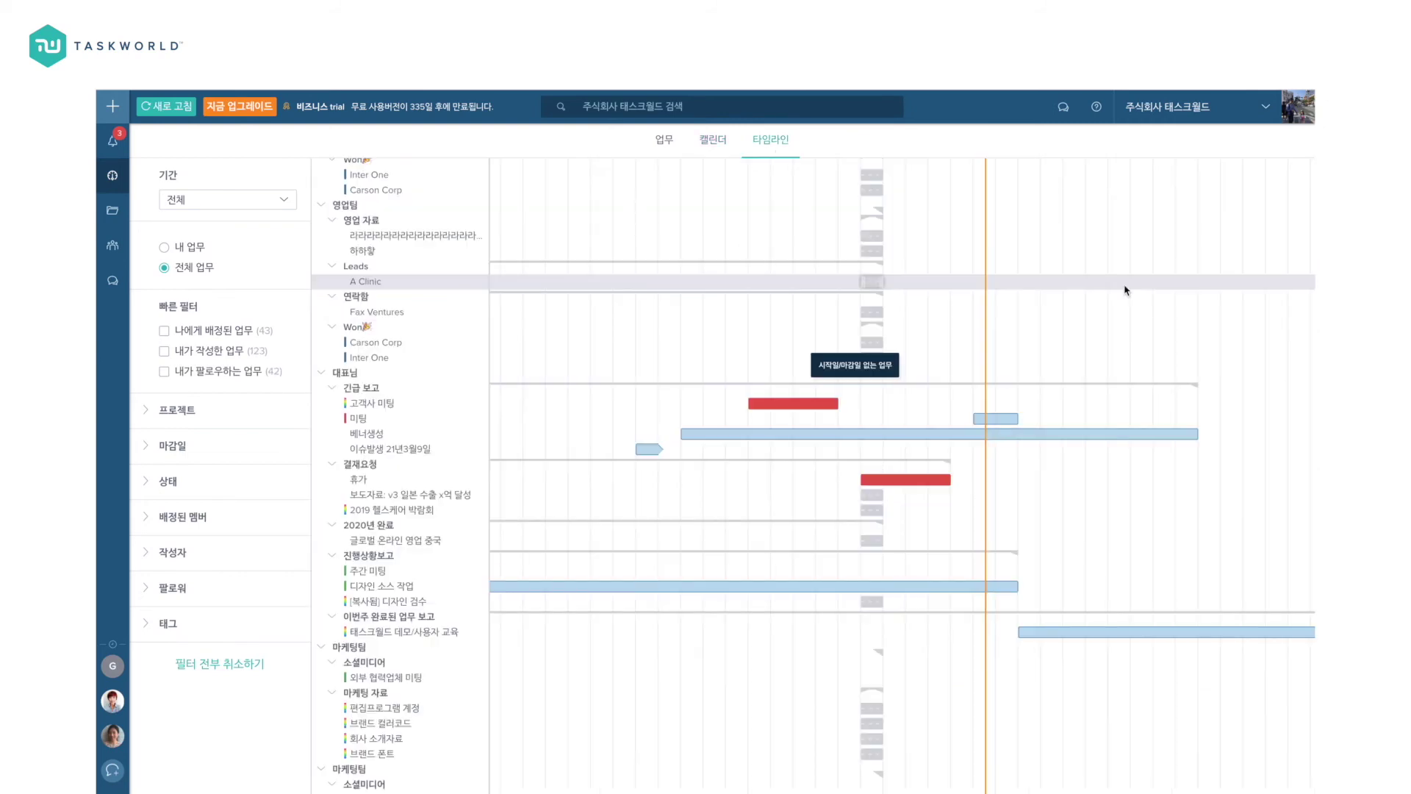
pyautogui.scroll(5, 1125, 290)
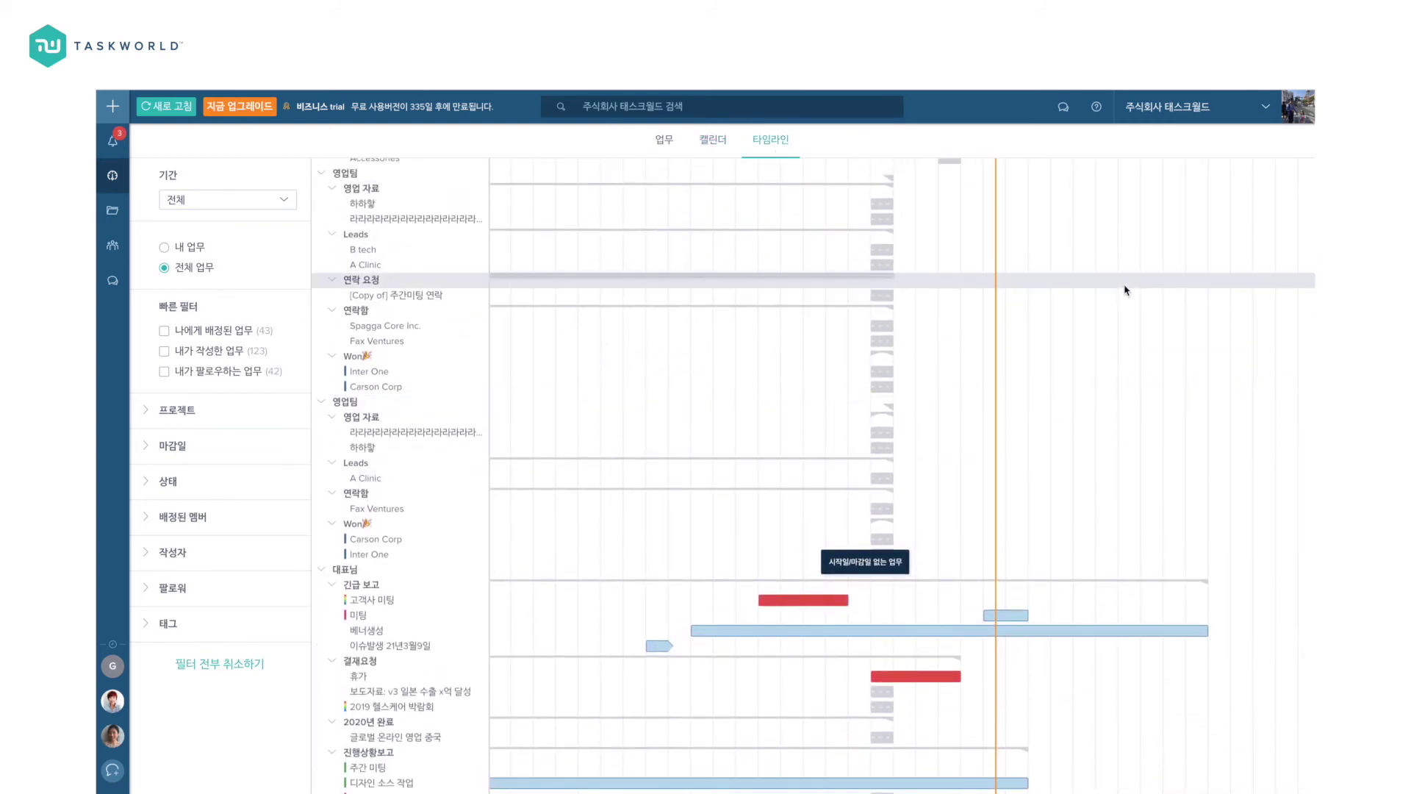
pyautogui.scroll(-4, 1124, 290)
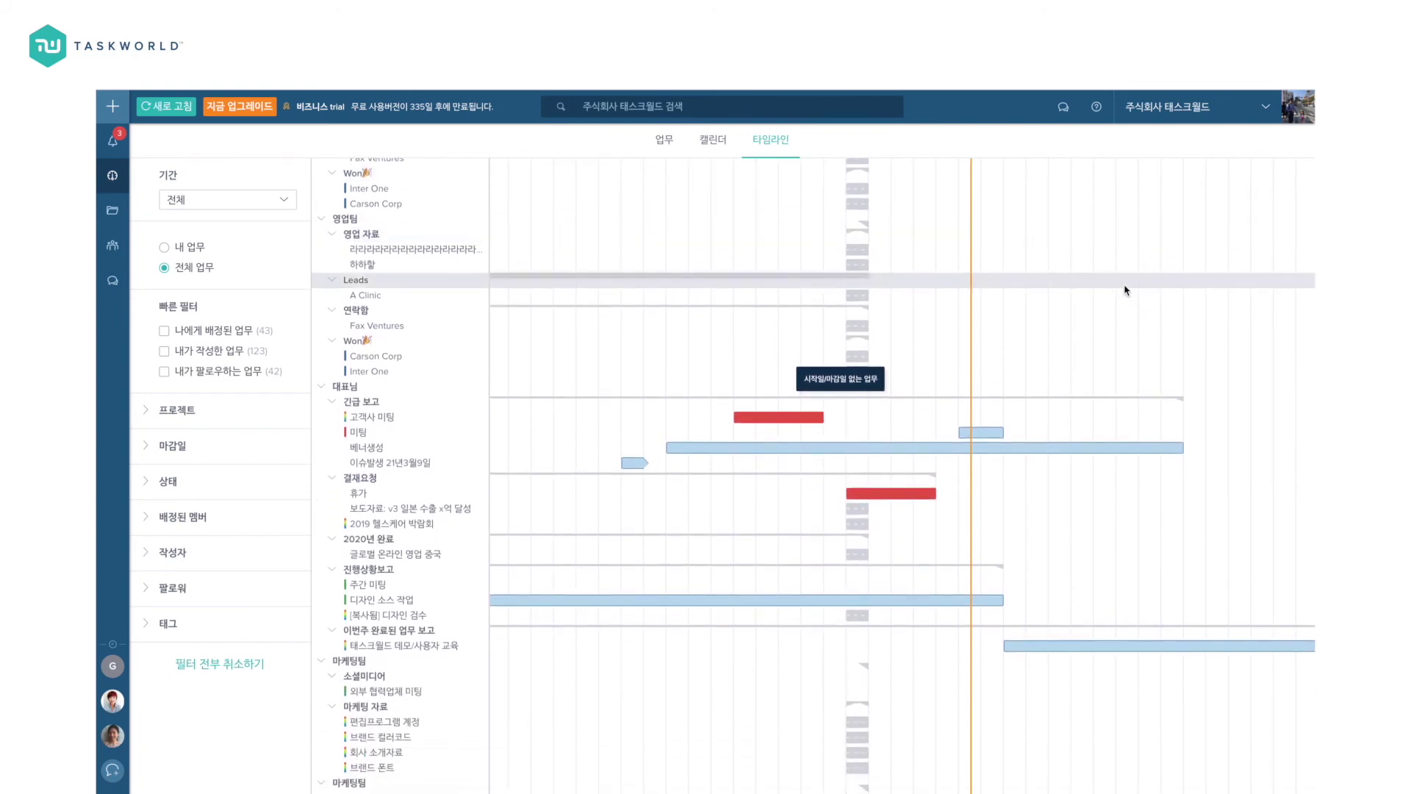
pyautogui.scroll(-1, 1124, 290)
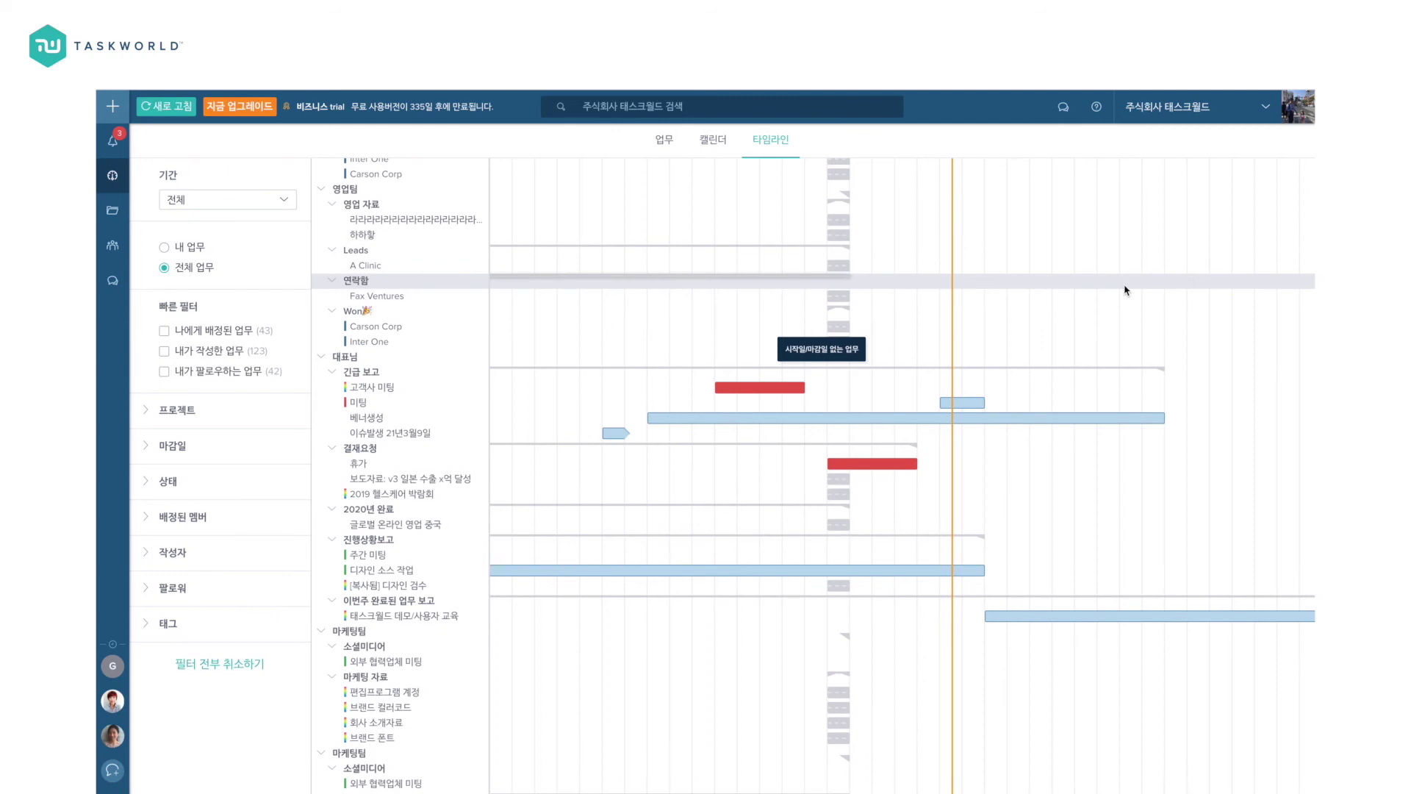
pyautogui.scroll(-1, 1124, 290)
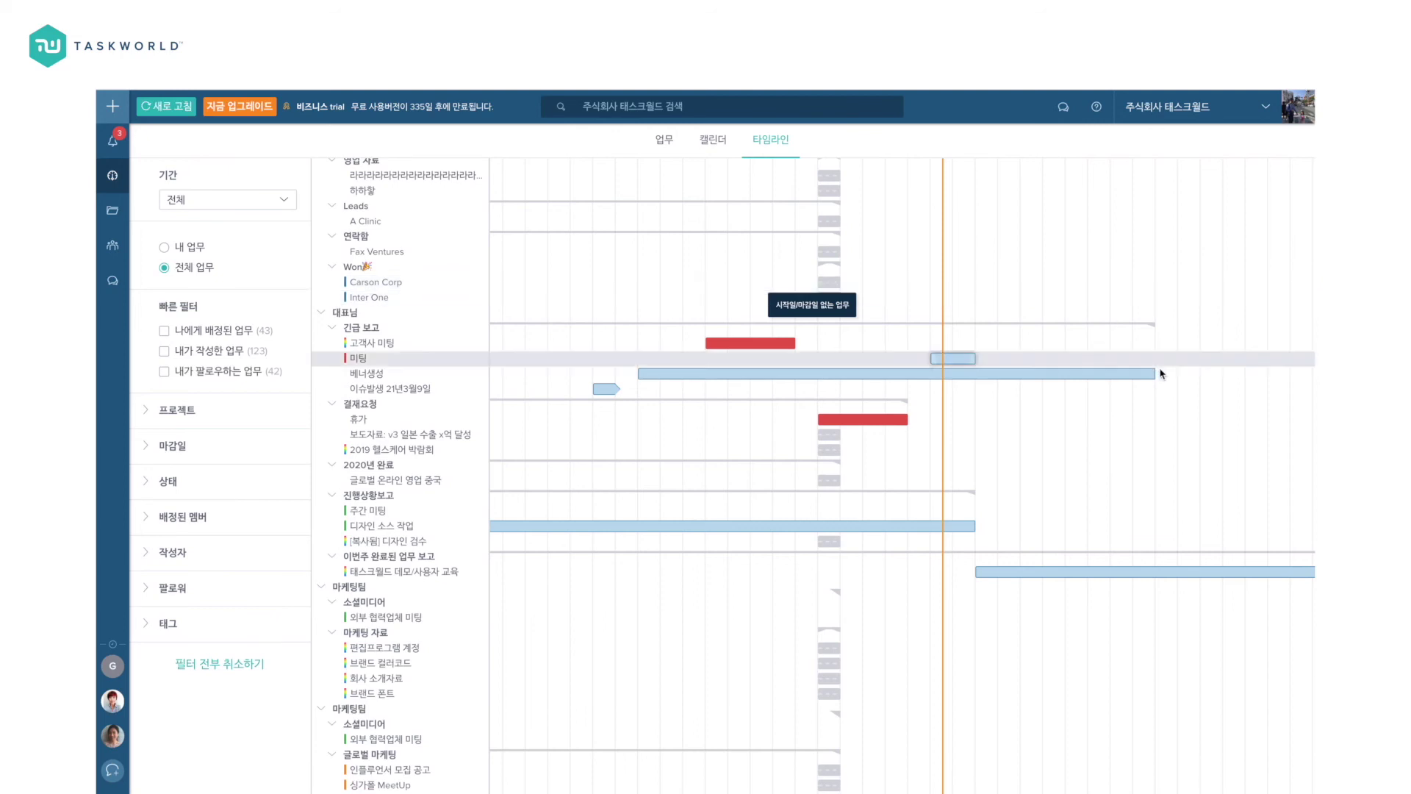
pyautogui.moveTo(1153, 370); pyautogui.dragTo(1216, 371)
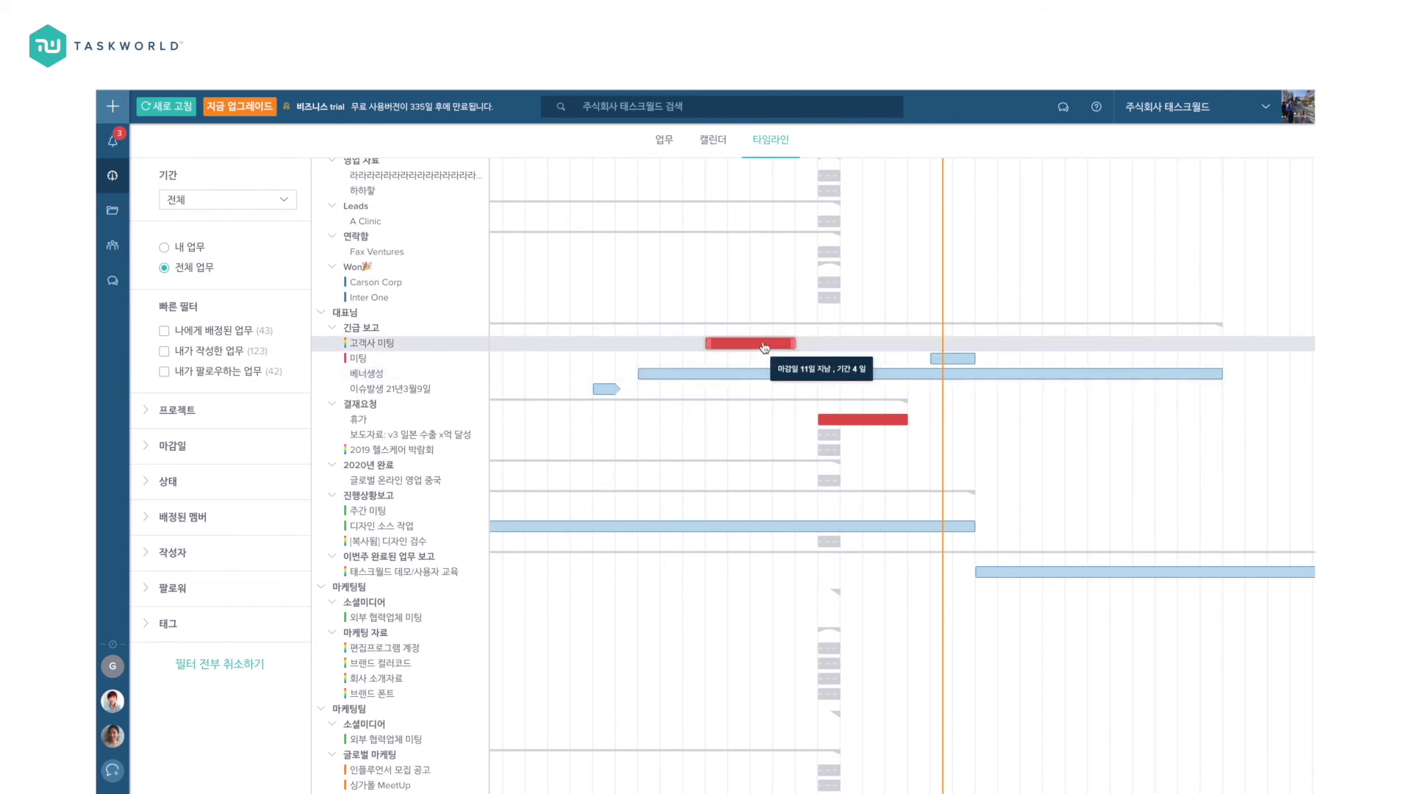
pyautogui.moveTo(790, 340); pyautogui.dragTo(957, 346)
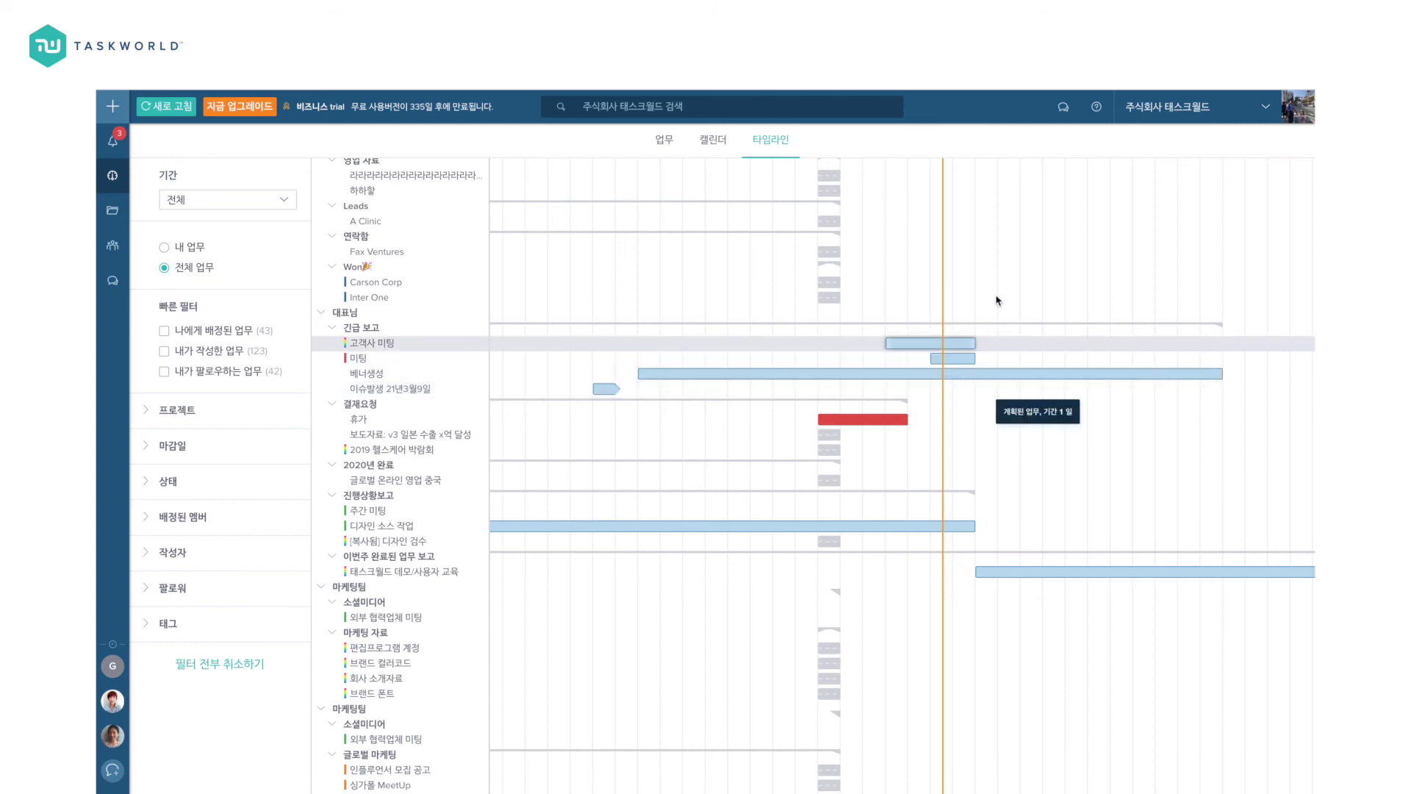
# Step: Open the task from the newest assignment notification, located in 휴가 신청 > 대기, and review its details
pyautogui.click(112, 140)
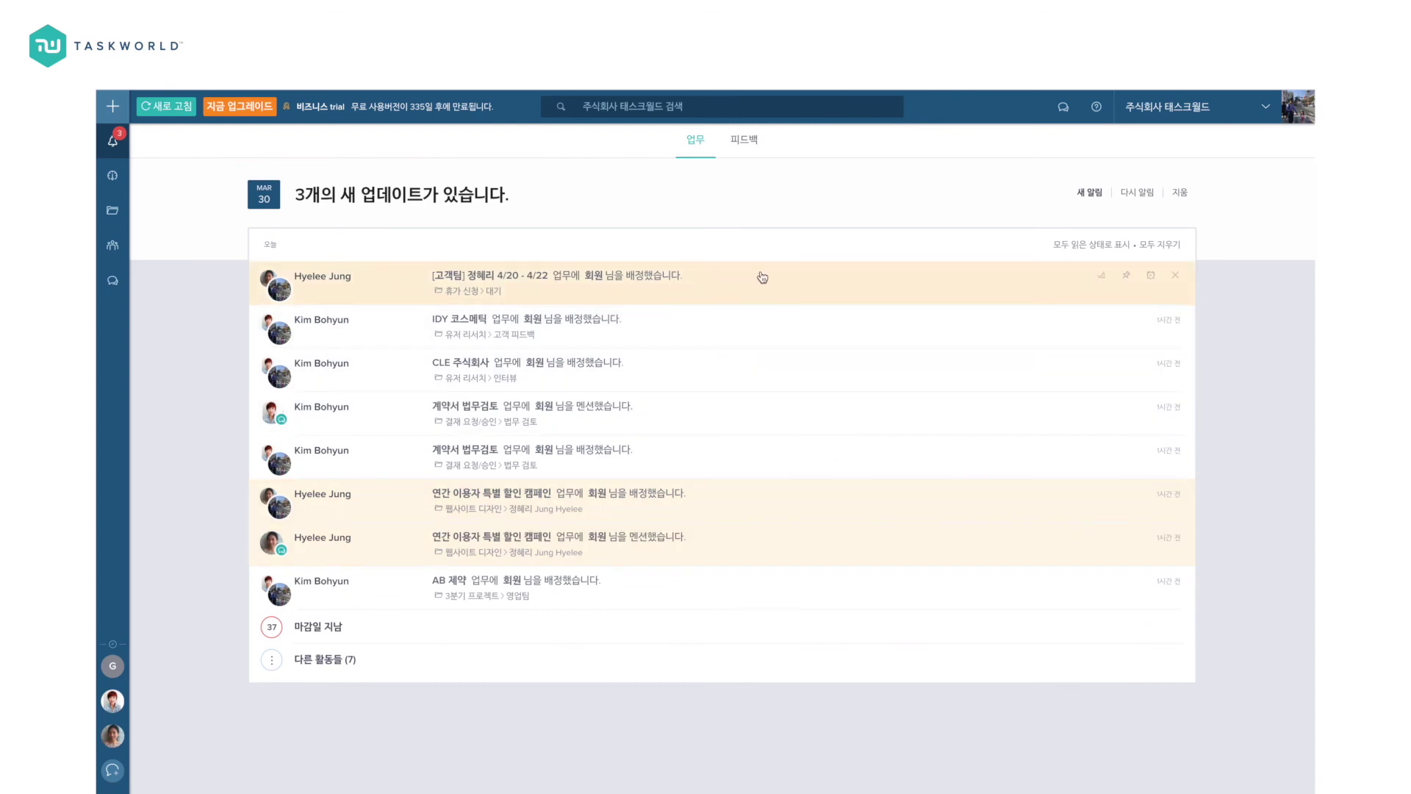
pyautogui.click(663, 282)
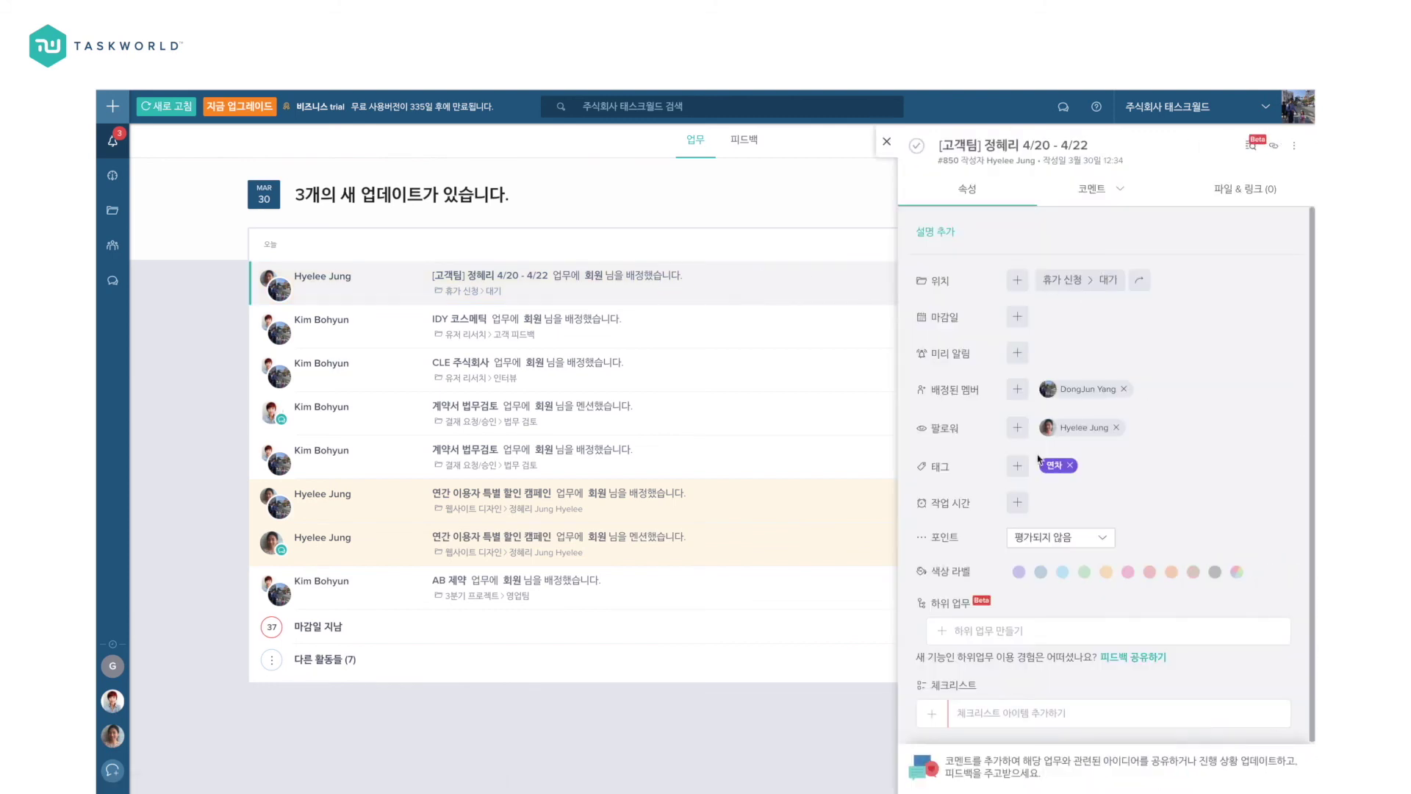
pyautogui.click(887, 144)
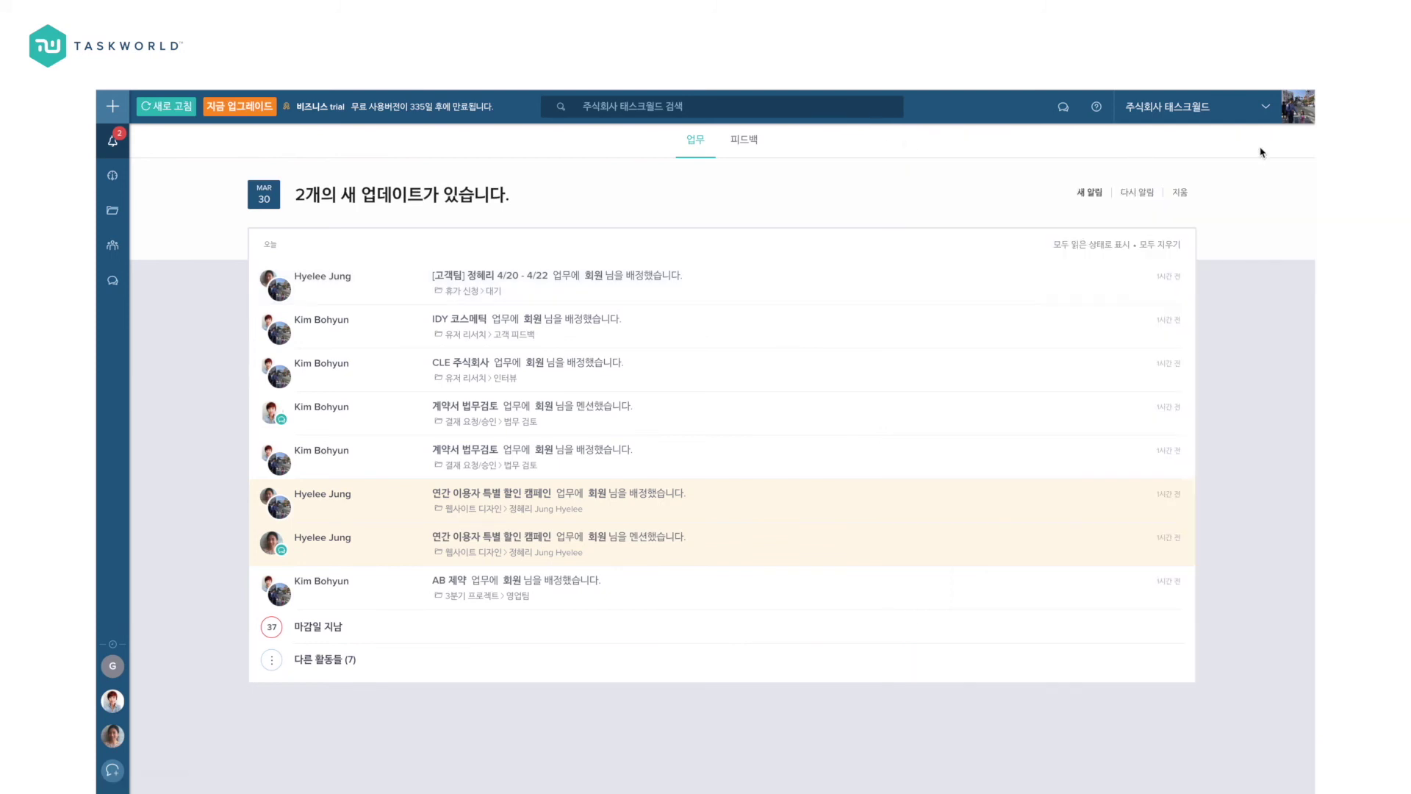
# Step: In the account's 알림 설정, enable the daily morning email for 마감일이 지난 업무와 당일 해야할 일
pyautogui.click(1297, 114)
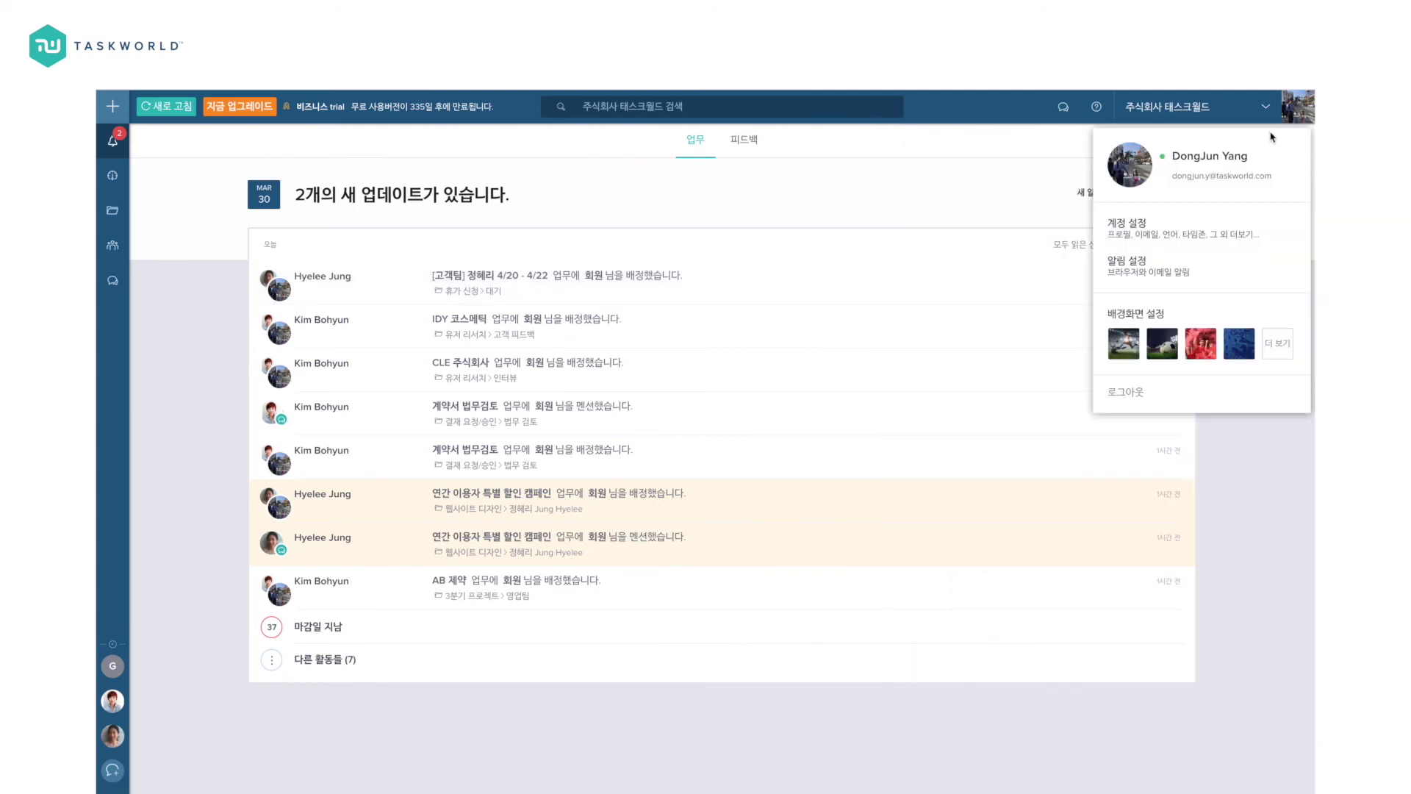
pyautogui.click(1159, 267)
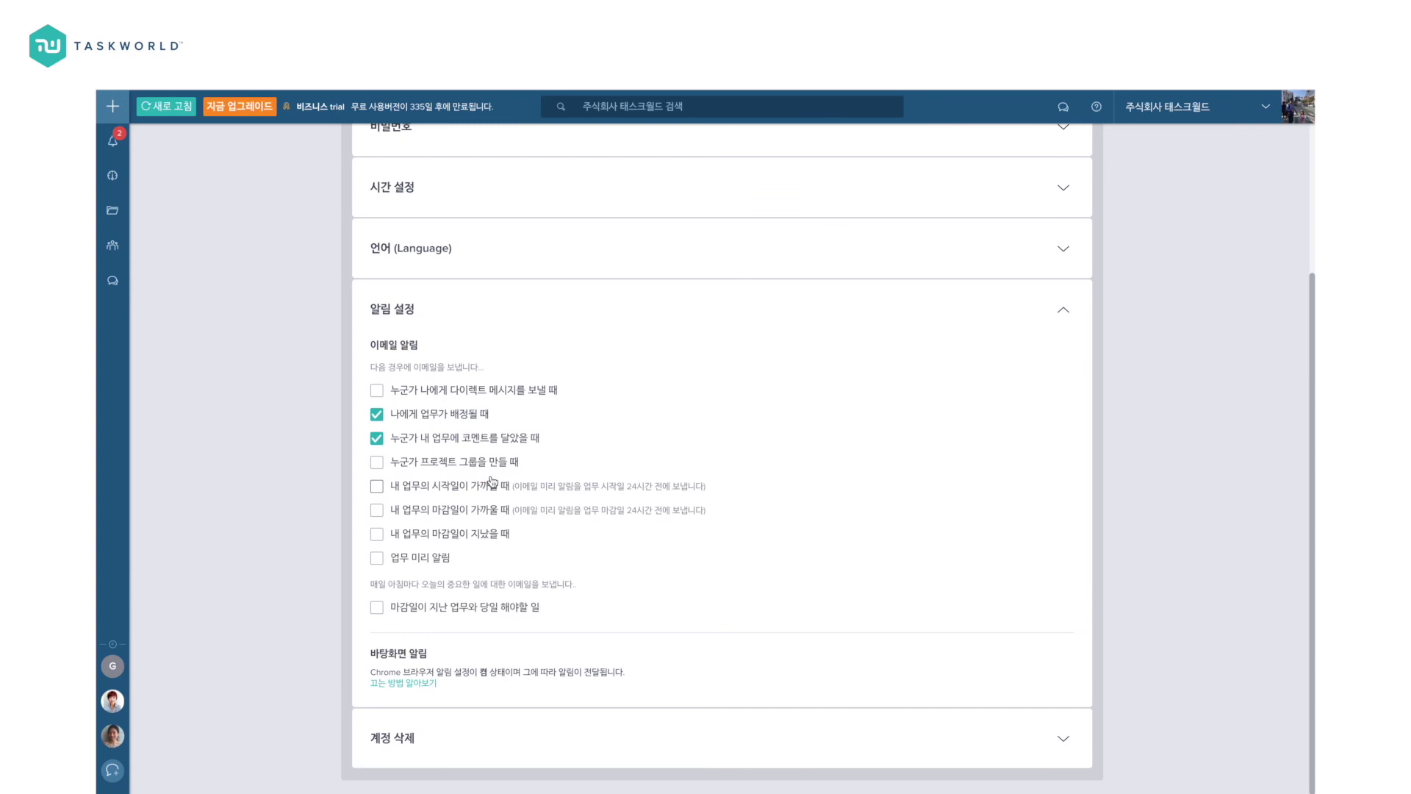
pyautogui.click(377, 607)
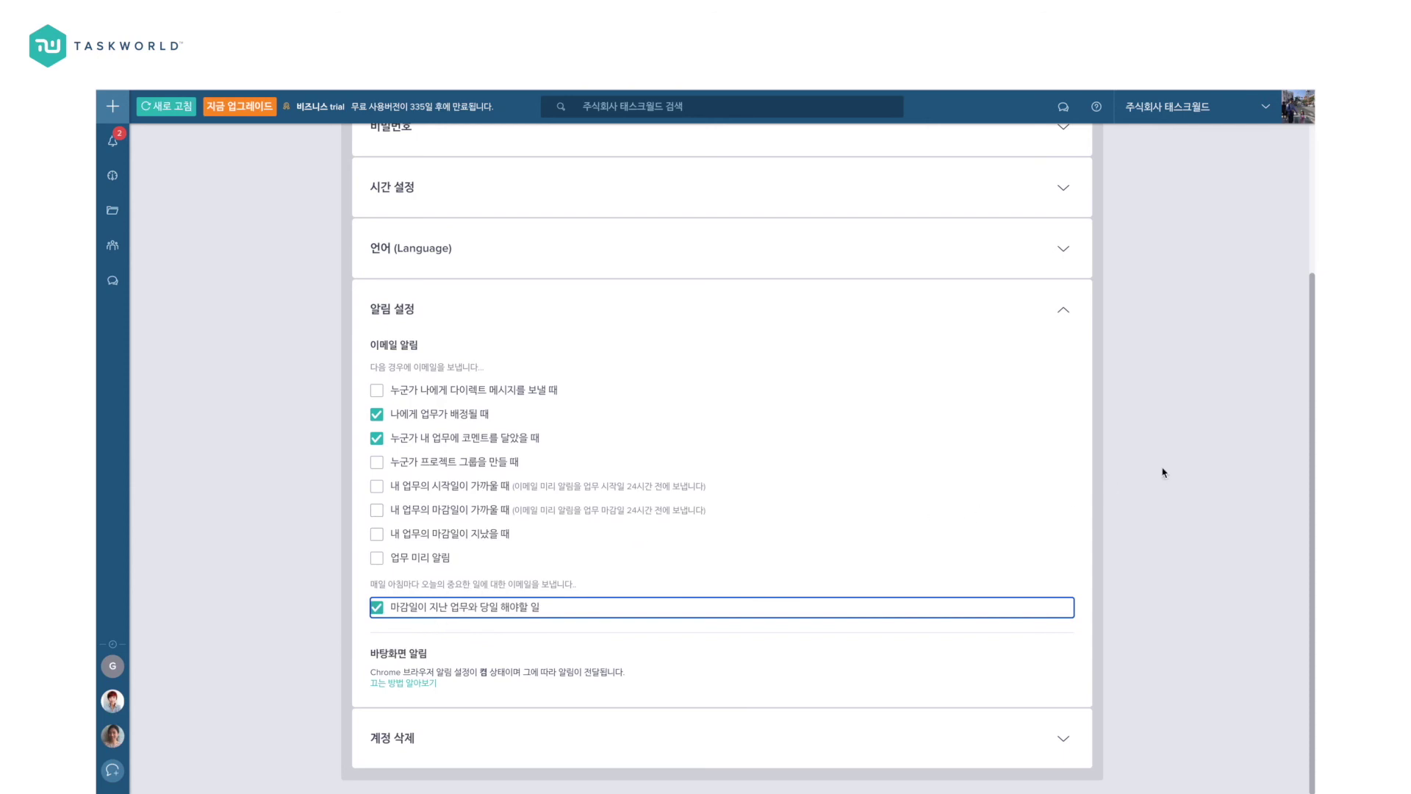
pyautogui.scroll(5, 1181, 466)
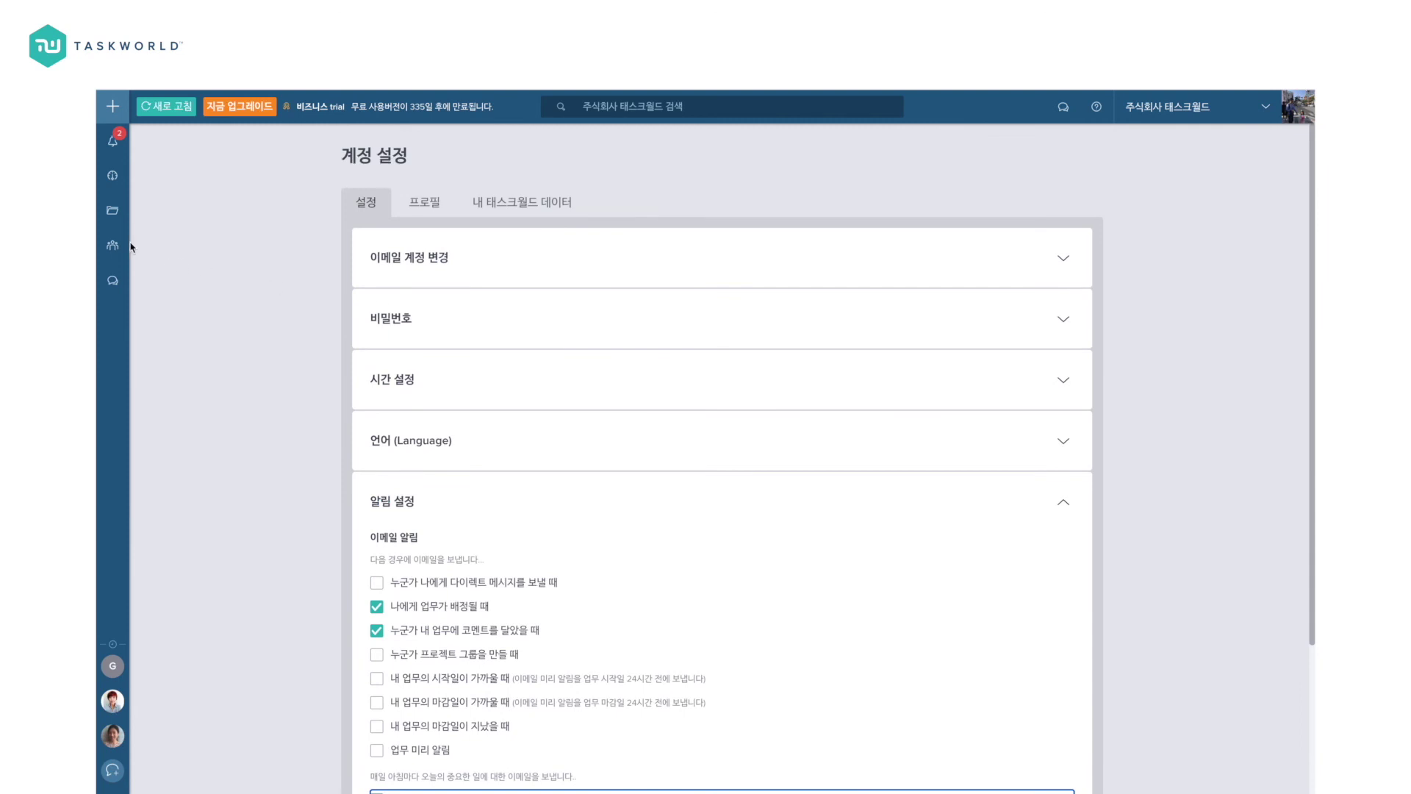
# Step: Return to the project overview and view the 대화하기 support chat from the help options
pyautogui.click(112, 210)
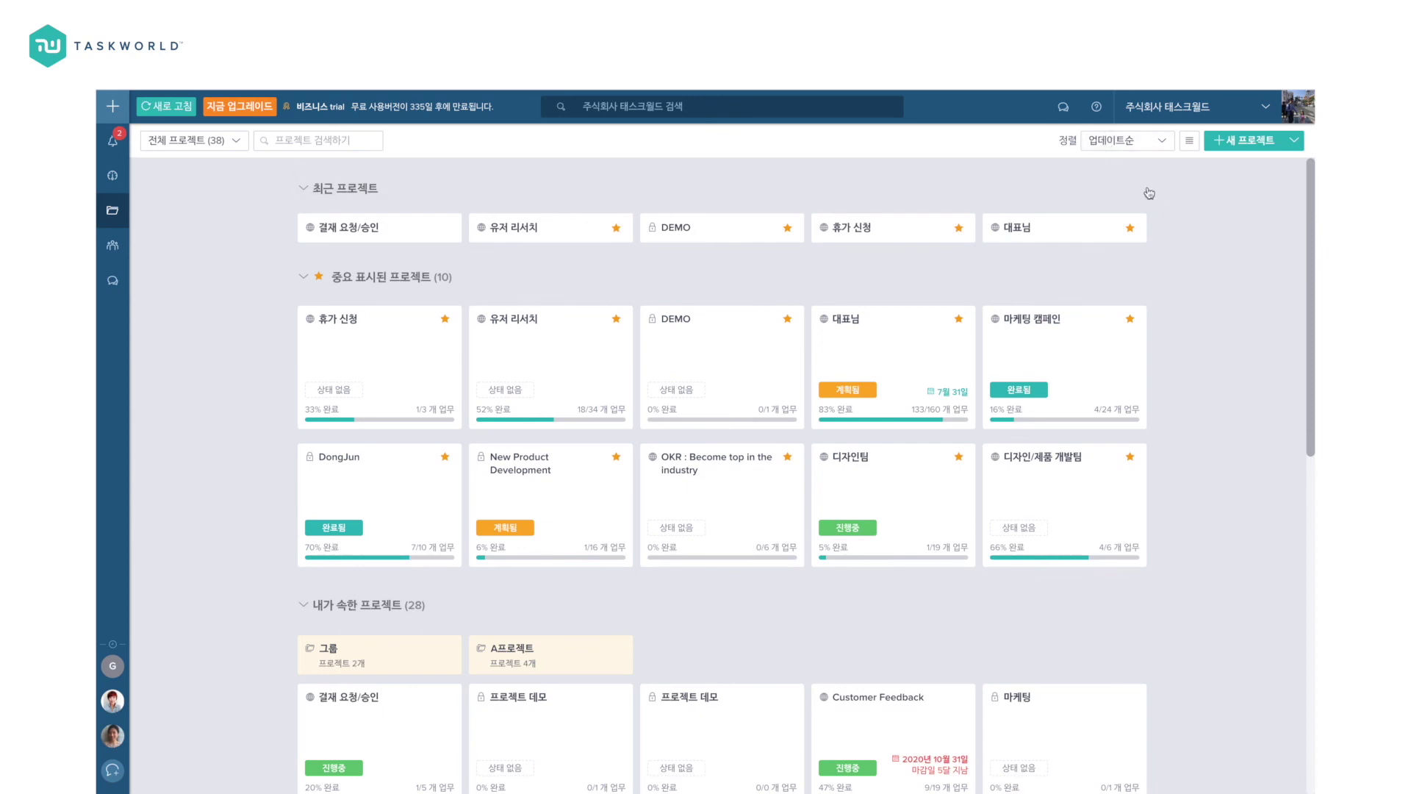
pyautogui.click(1098, 111)
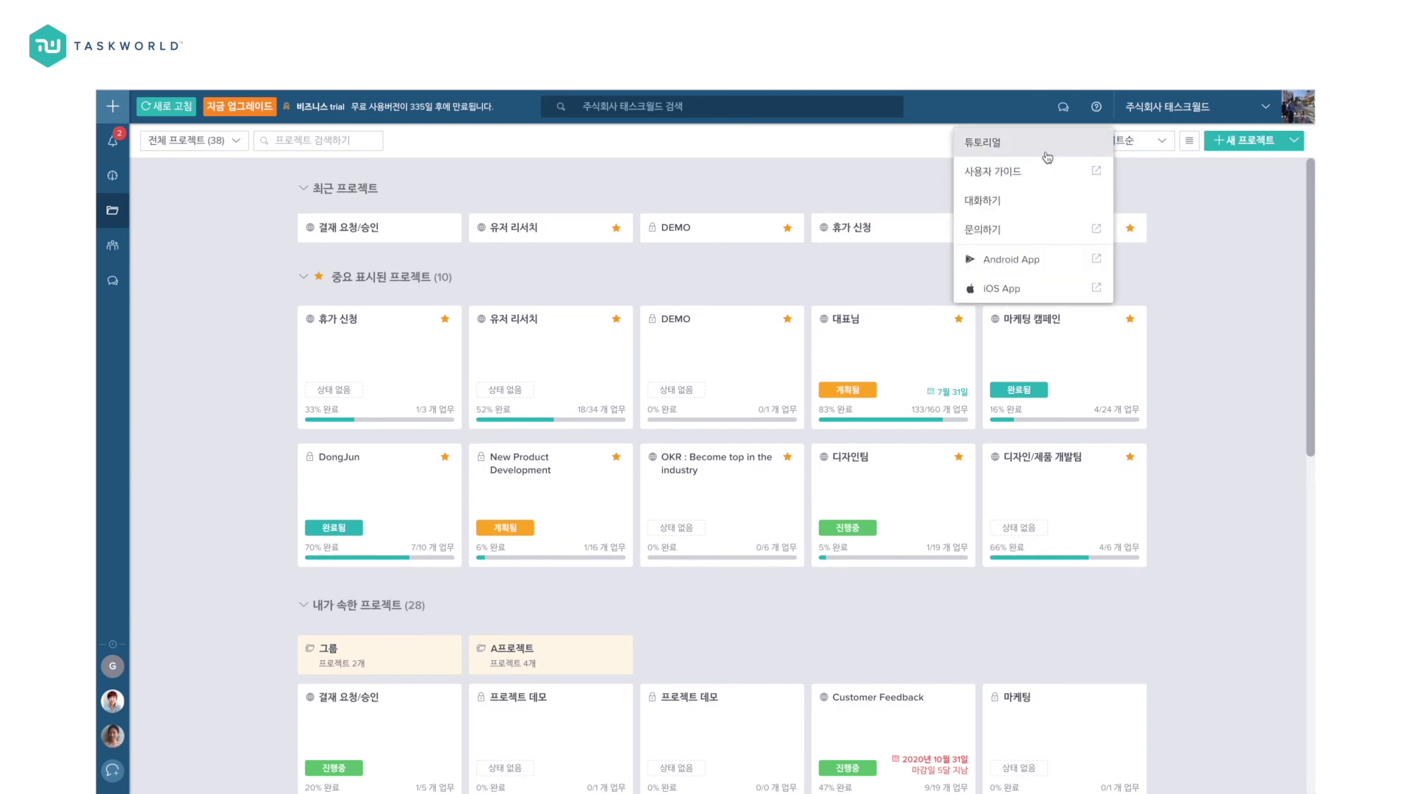
pyautogui.click(999, 202)
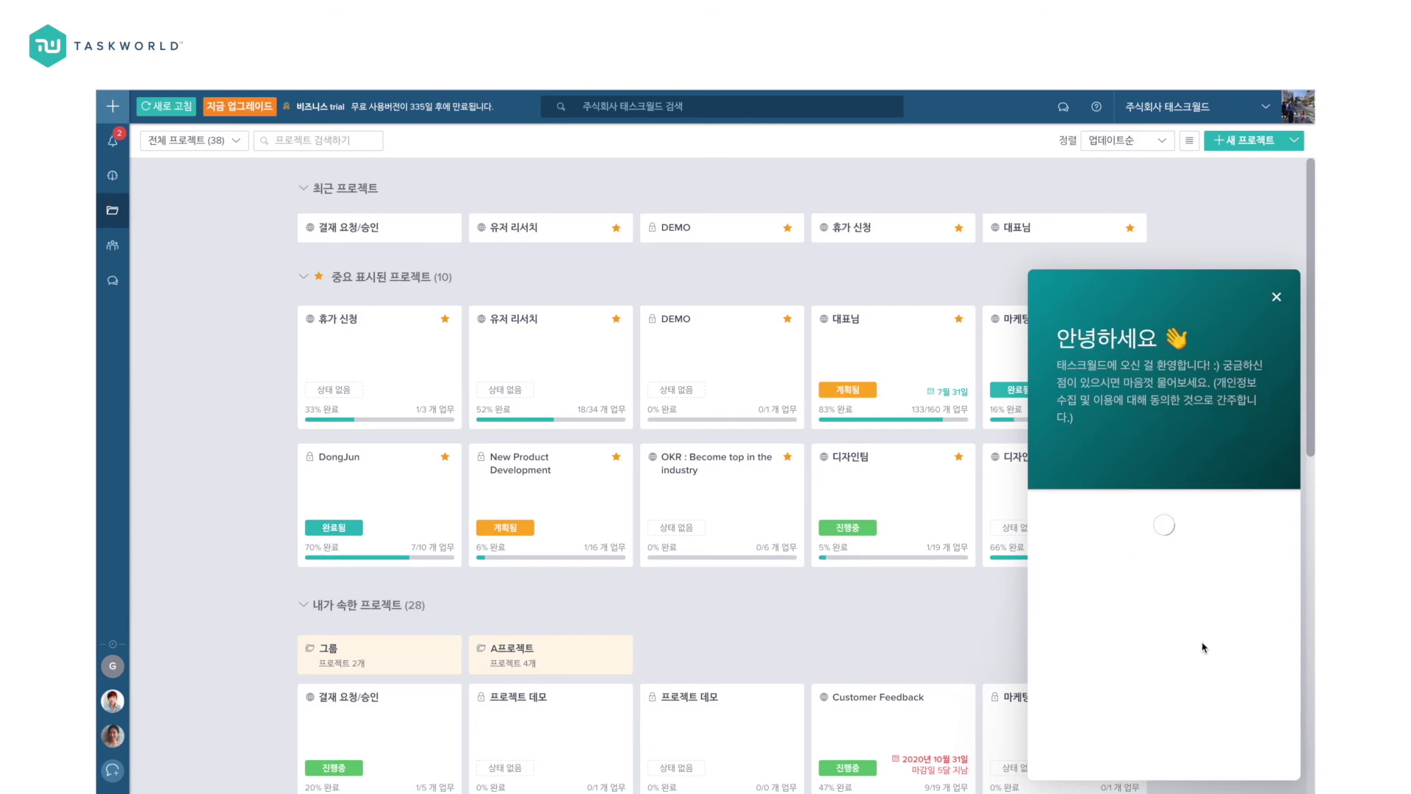
pyautogui.click(1276, 297)
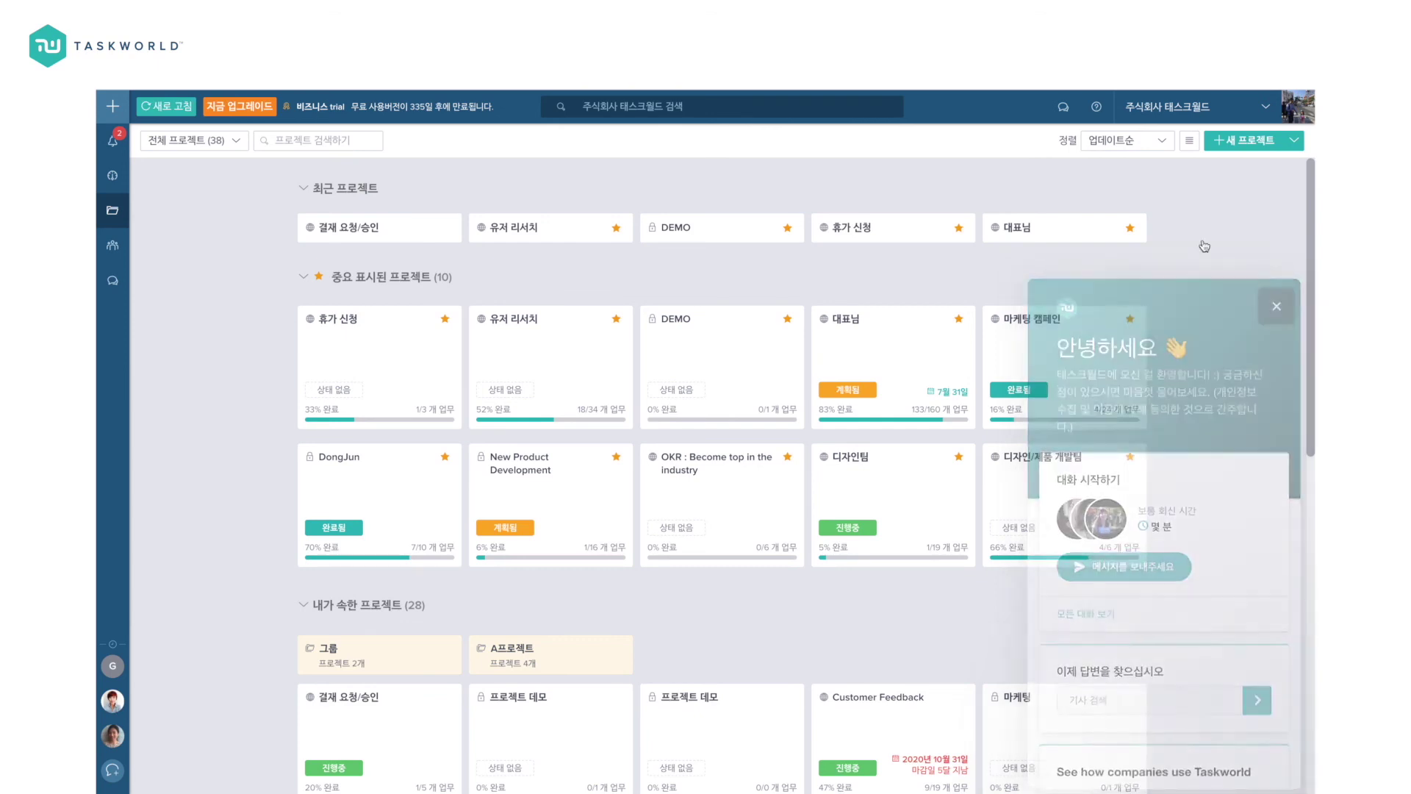
# Step: Open the 사용자 가이드 help center and look through its article collections
pyautogui.click(1103, 110)
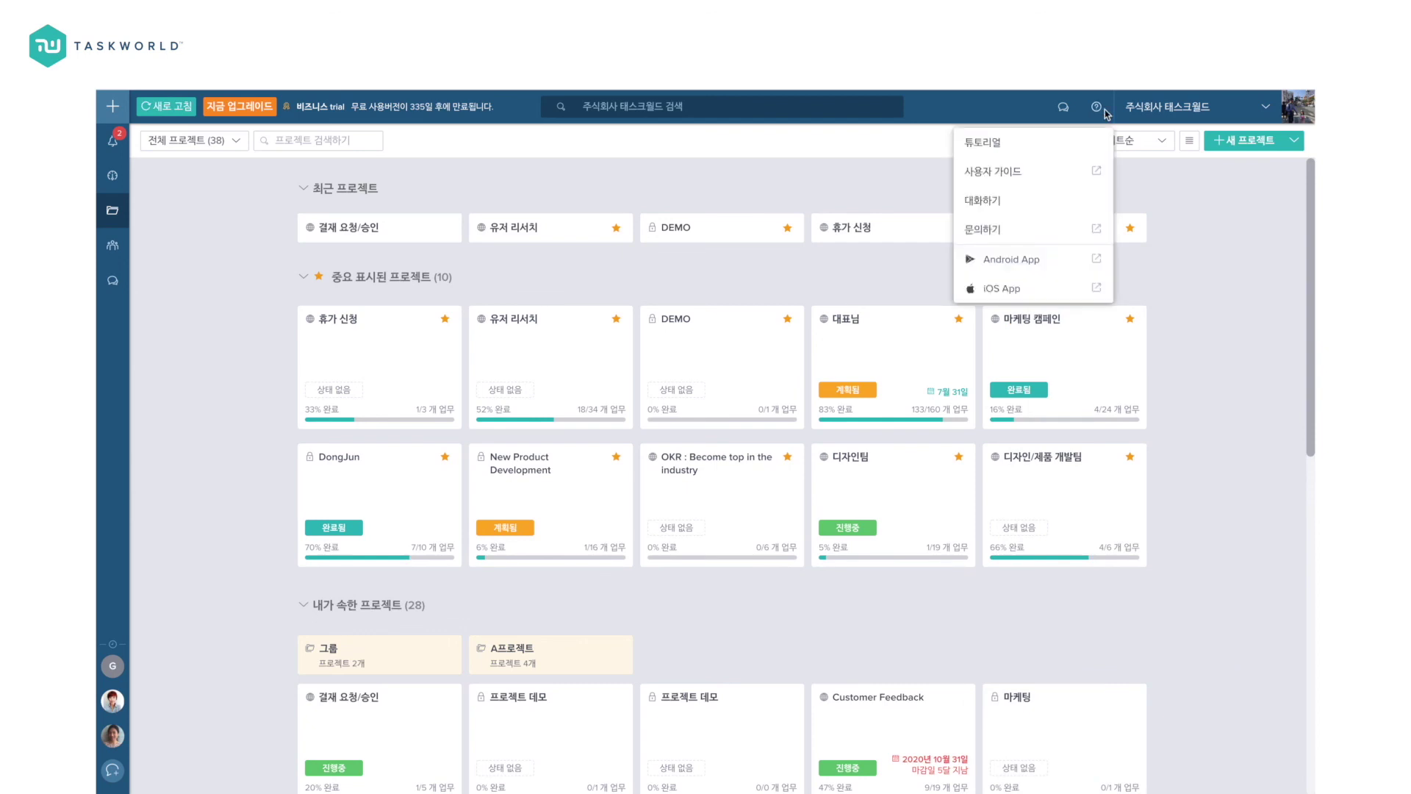
pyautogui.click(1022, 172)
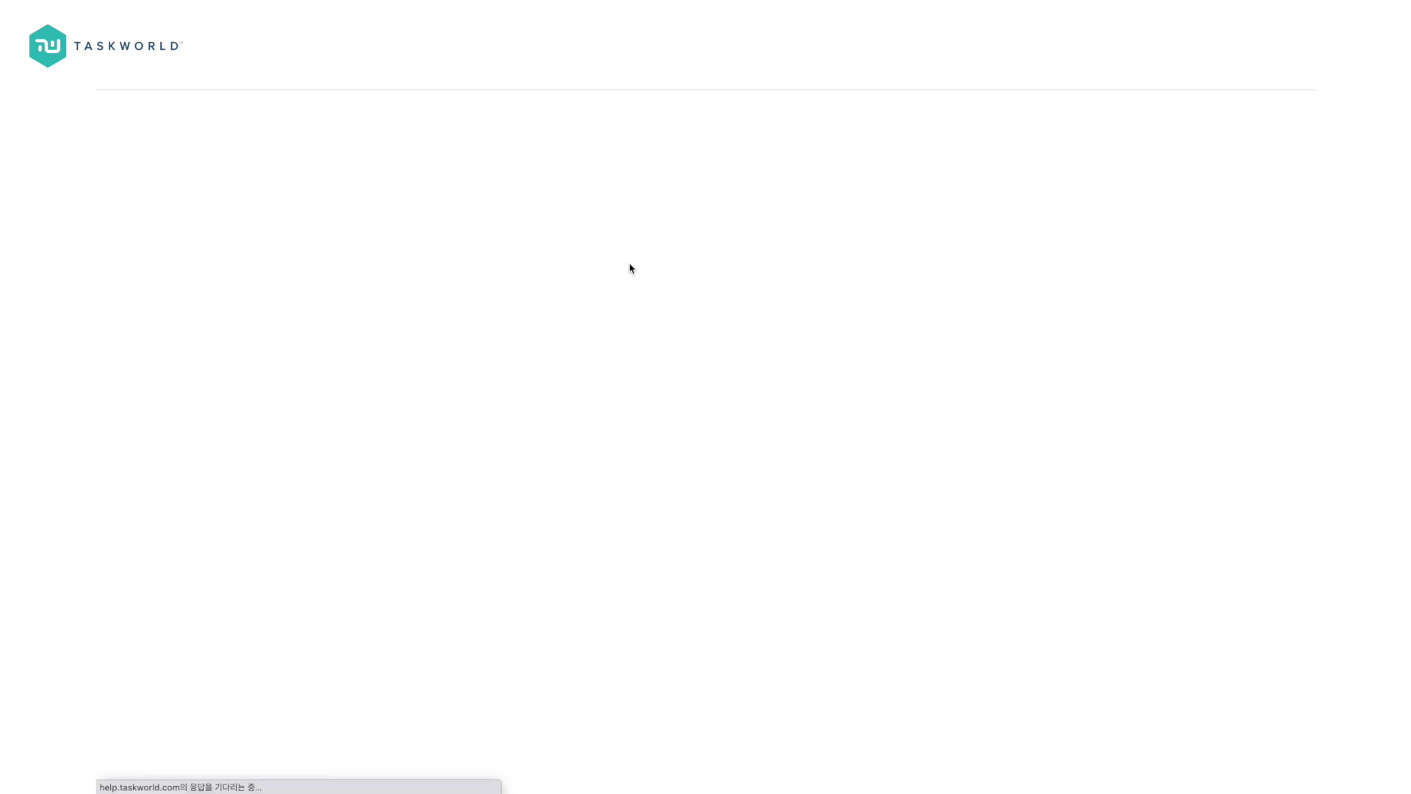
pyautogui.scroll(-2, 596, 425)
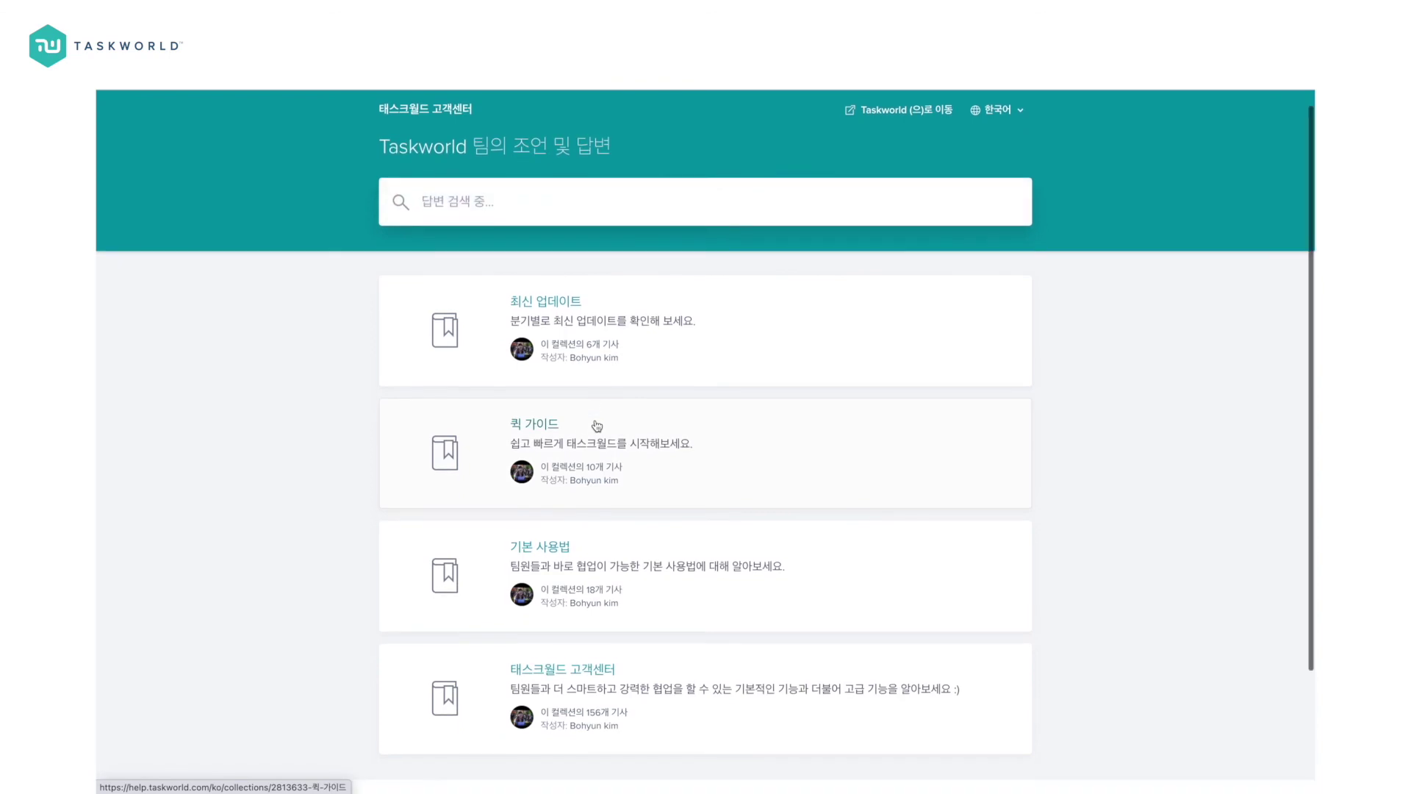